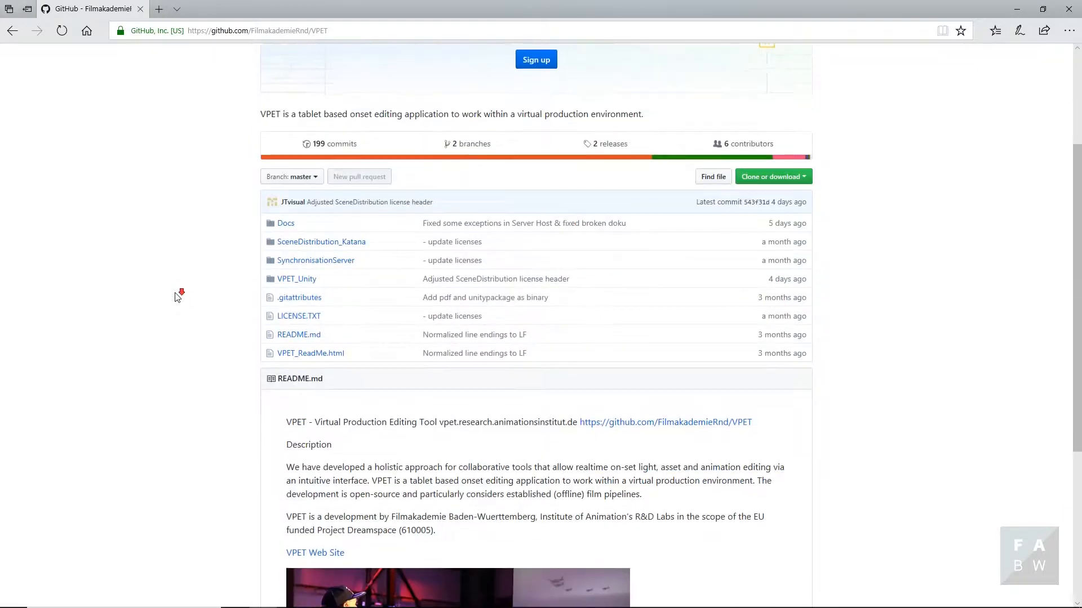
pyautogui.scroll(-3, 177, 298)
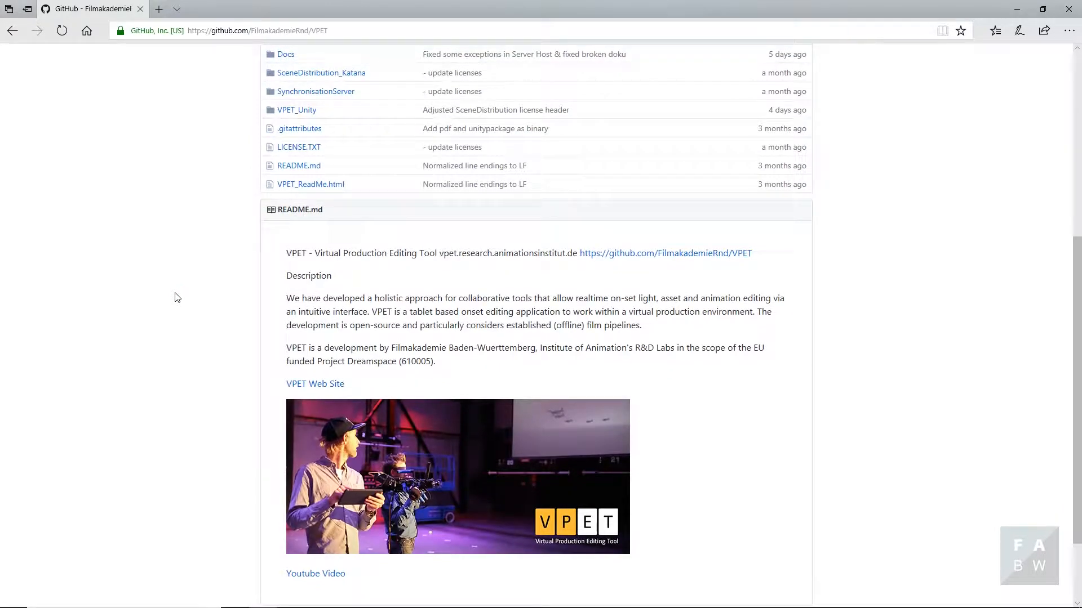
# - Download the FilmakademieRnd/VPET repository from GitHub as a ZIP archive
pyautogui.scroll(6, 178, 297)
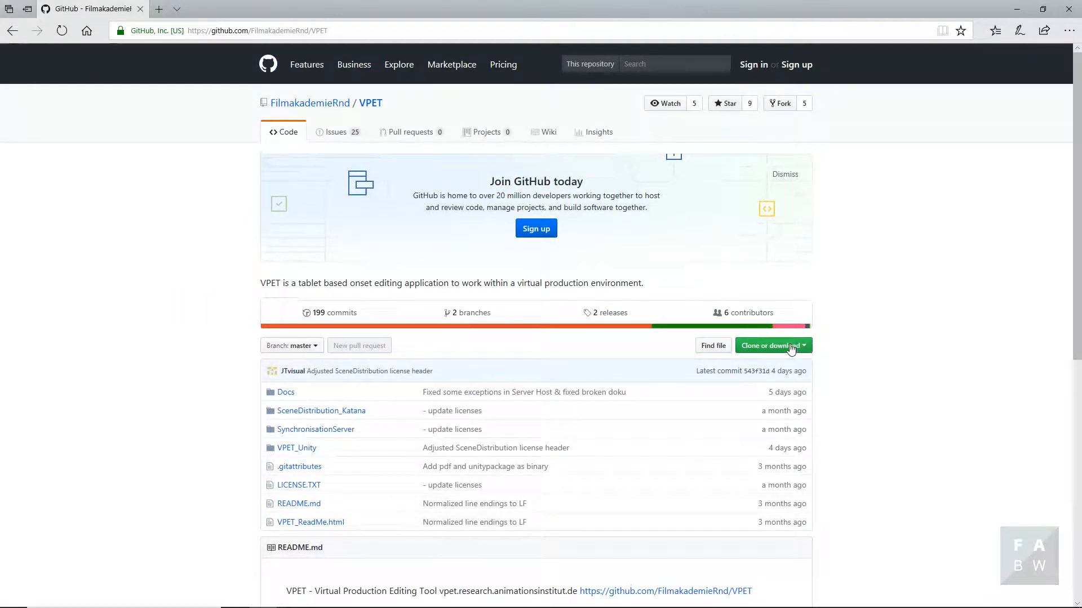
pyautogui.click(791, 348)
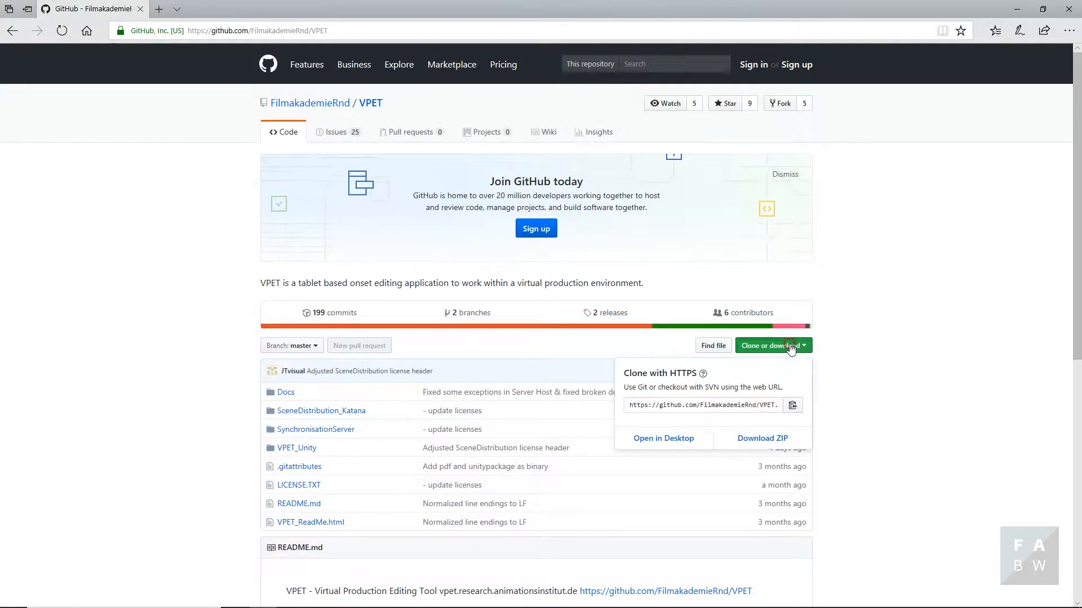
pyautogui.click(768, 443)
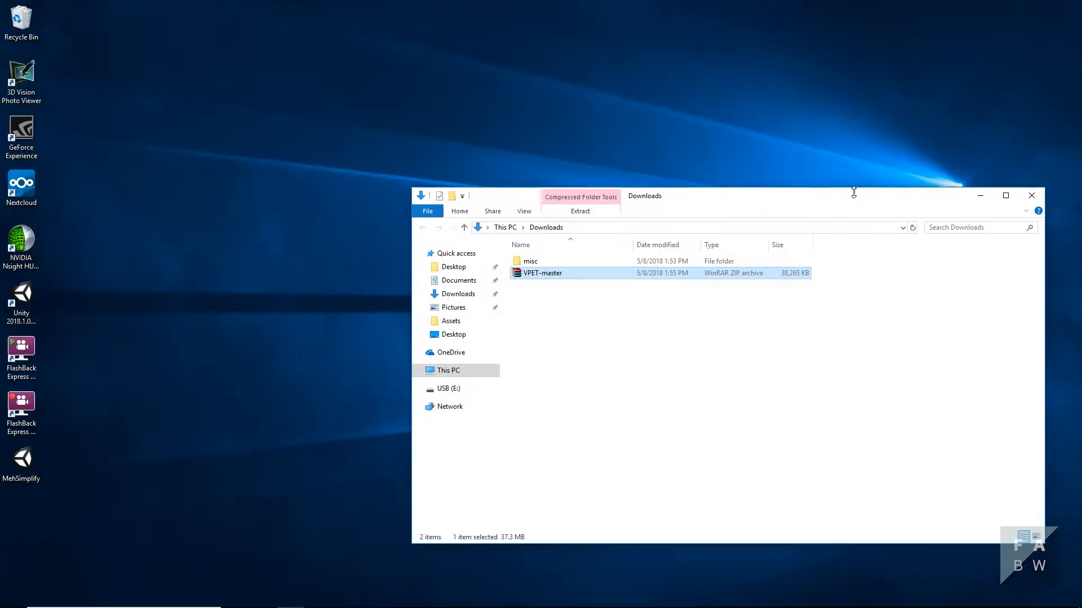
# - Extract the VPET-master archive directly into the Downloads folder
pyautogui.moveTo(852, 190); pyautogui.dragTo(693, 193)
pyautogui.rightClick(391, 279)
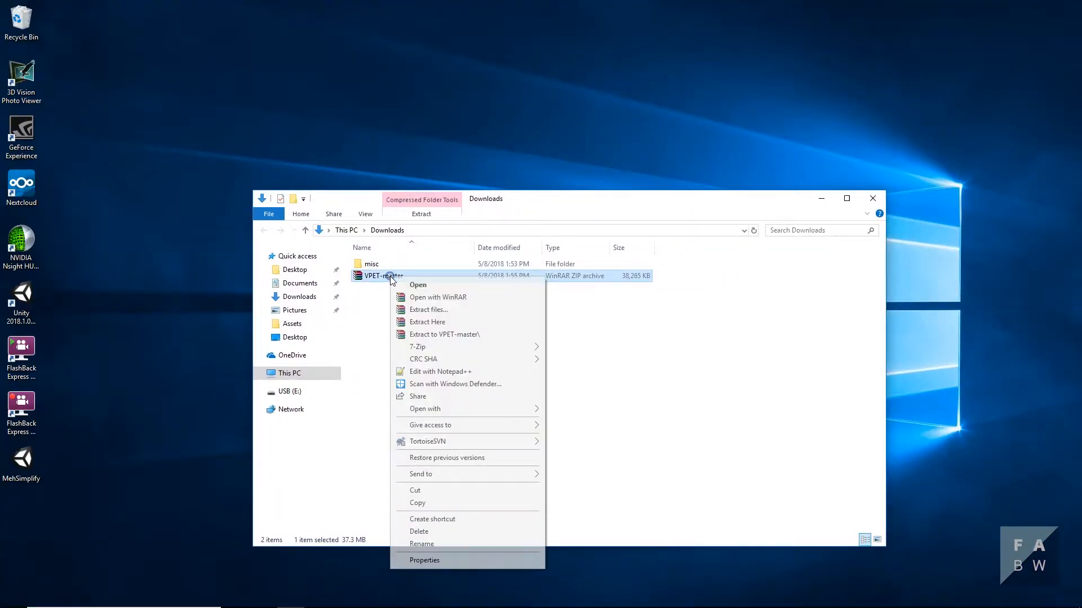
pyautogui.click(432, 323)
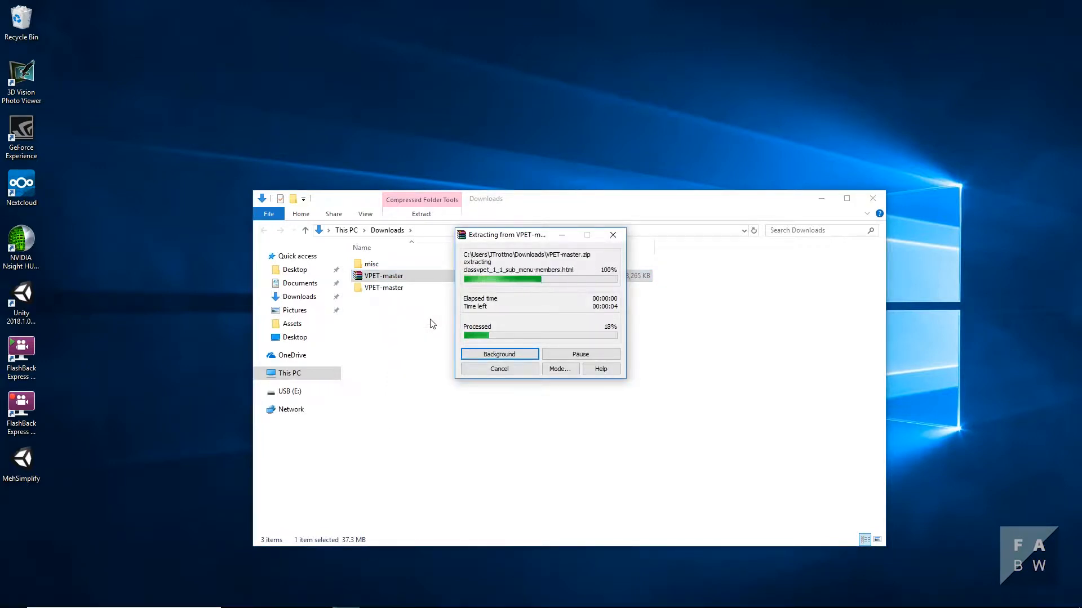
# - Delete the VPET-master ZIP archive and open the extracted VPET-master folder
pyautogui.rightClick(380, 274)
pyautogui.click(440, 532)
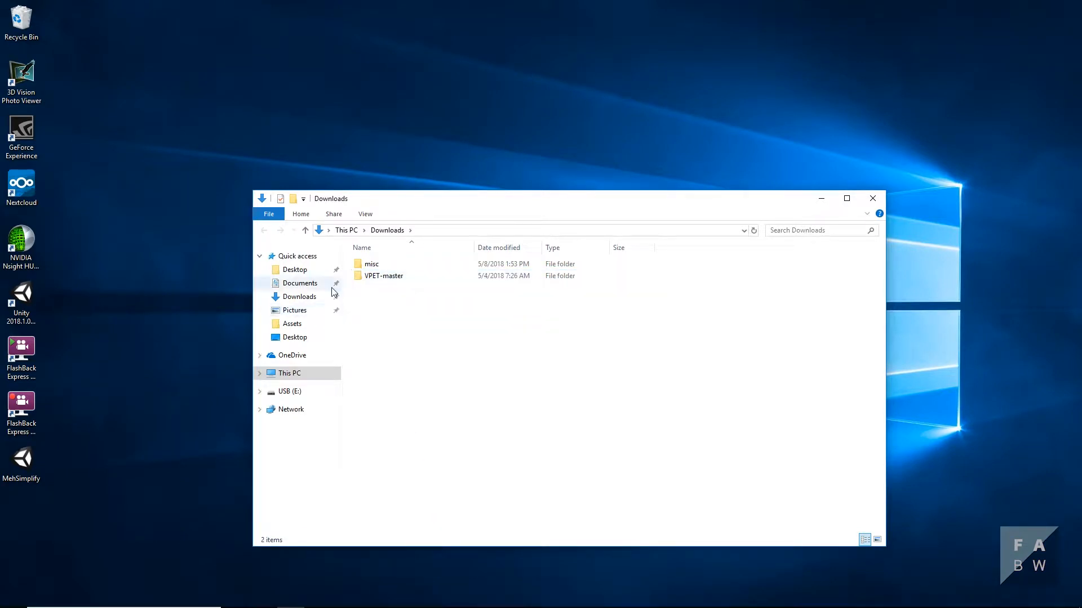
pyautogui.doubleClick(382, 277)
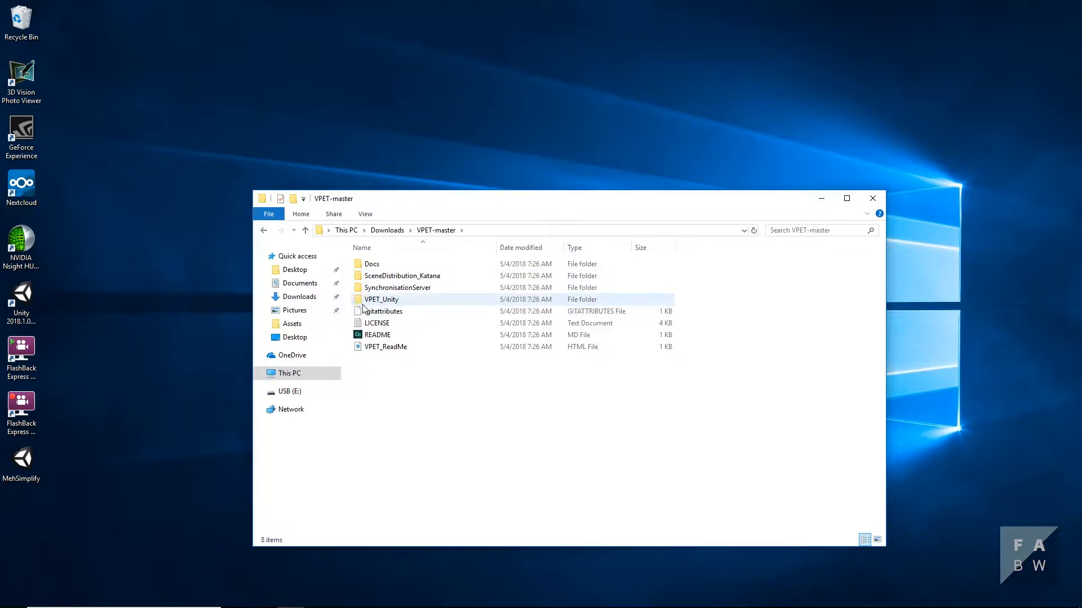
pyautogui.moveTo(401, 307)
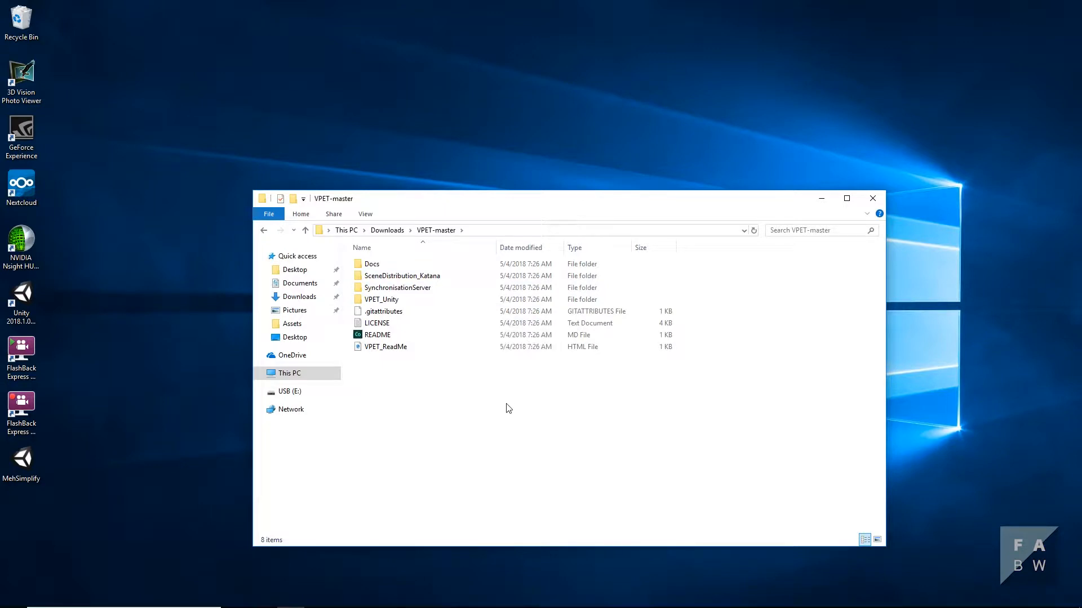
# - Launch Unity 2018.1.0f2 and open the existing project VPET_Unity from Downloads/VPET-master
pyautogui.doubleClick(18, 295)
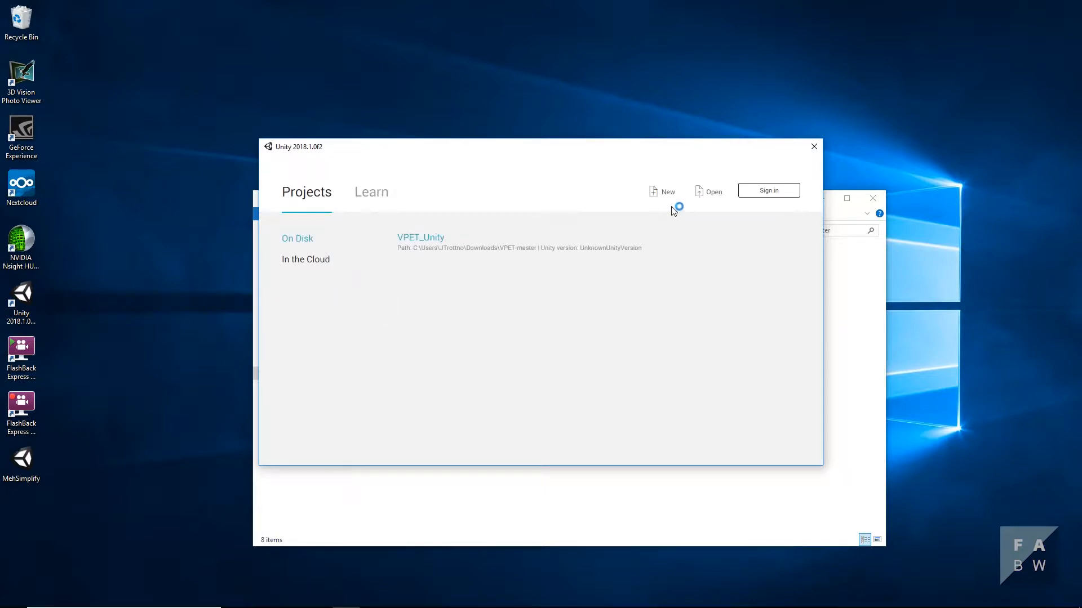
pyautogui.click(704, 194)
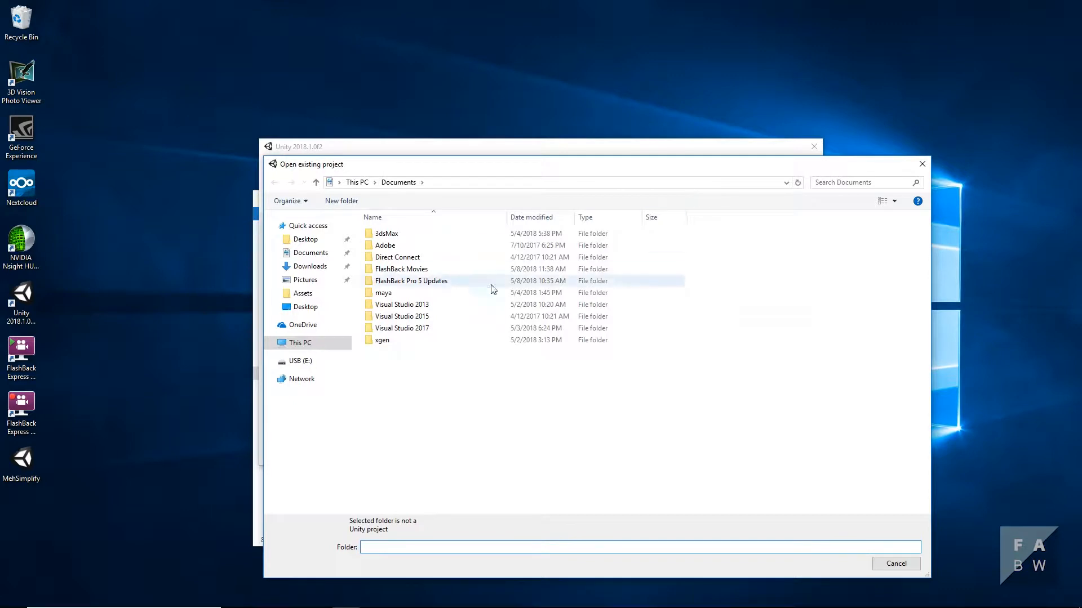
pyautogui.click(311, 266)
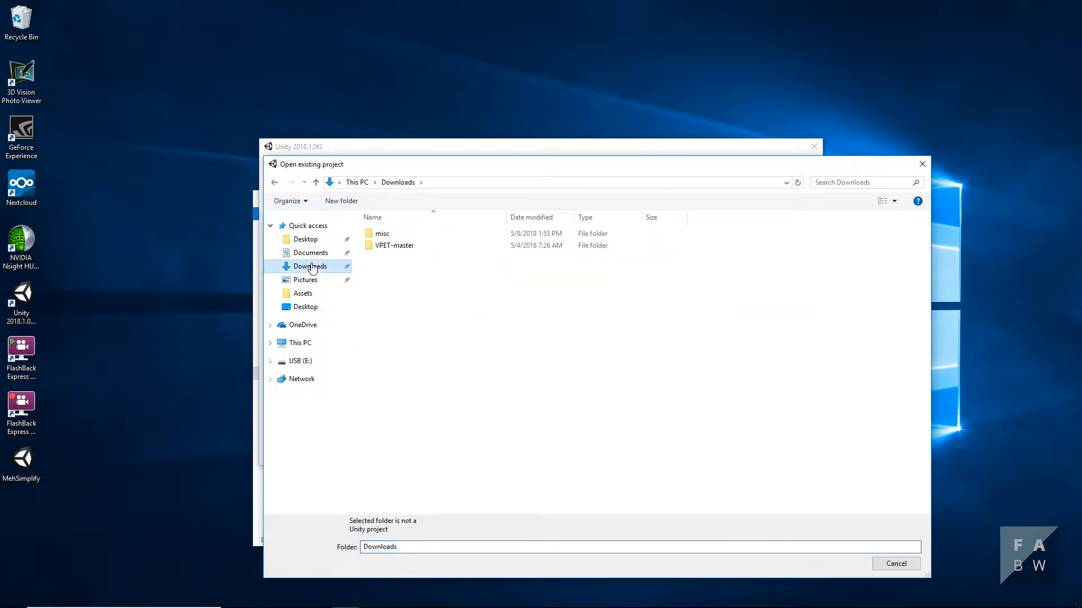
pyautogui.doubleClick(422, 251)
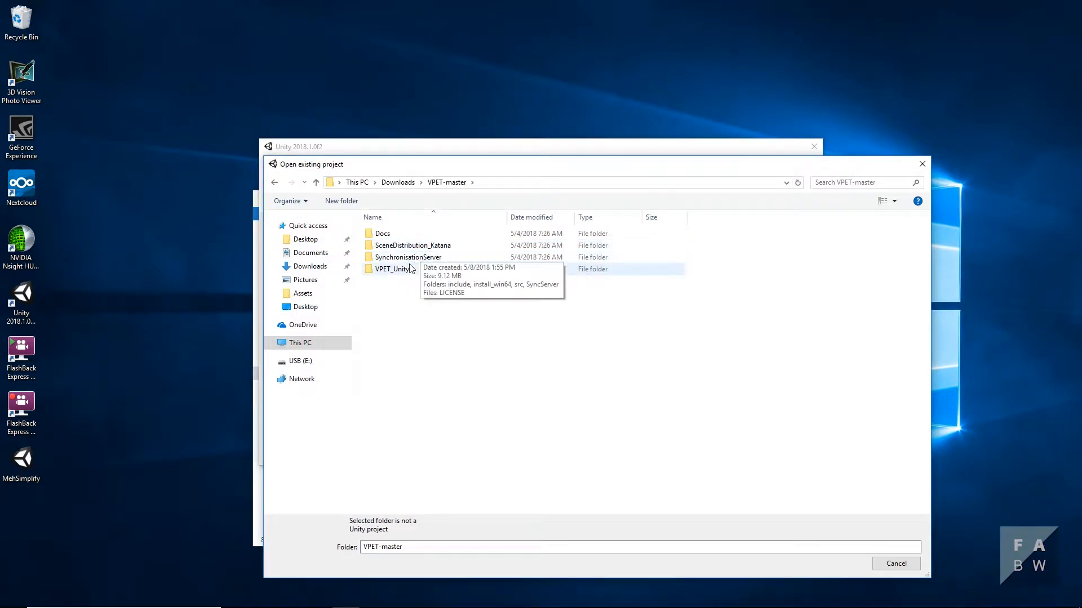
pyautogui.doubleClick(409, 269)
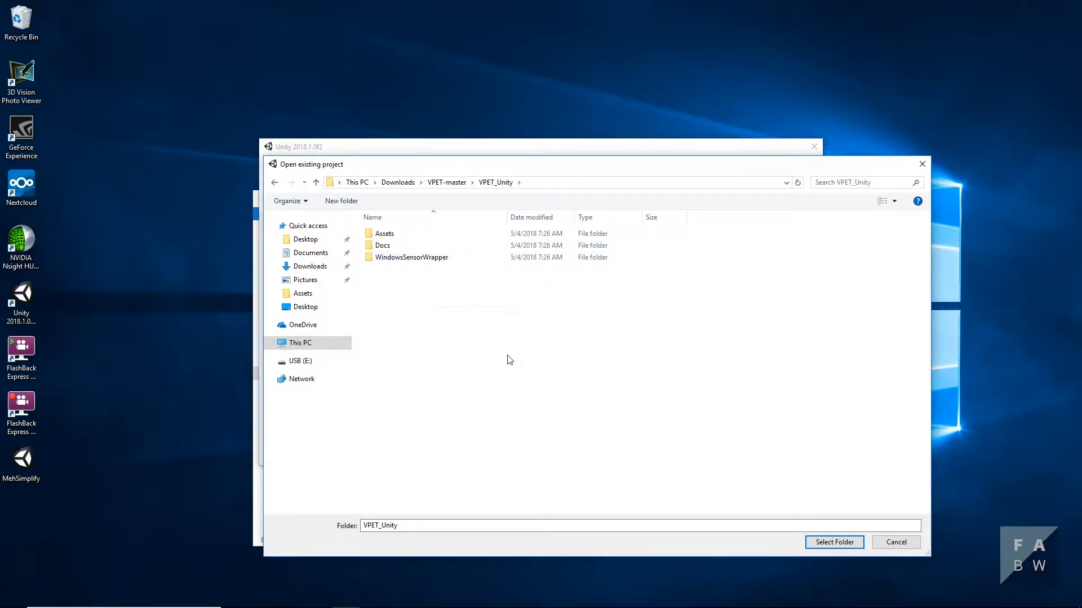
pyautogui.click(840, 543)
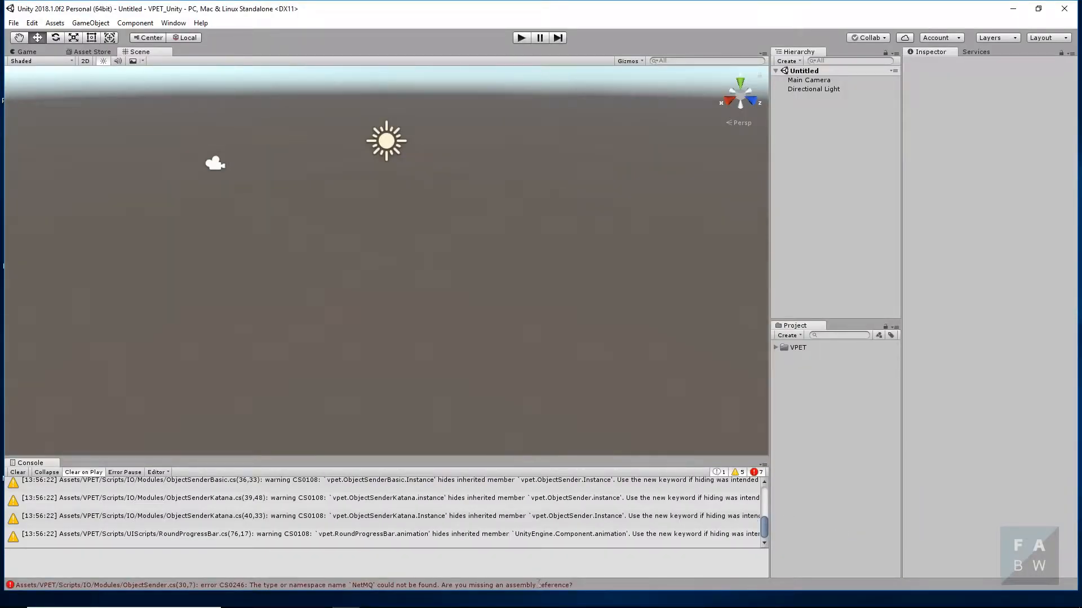
# - Import the custom package VPET from the VPET_Unity folder with all its items, accepting the automatic API update
pyautogui.scroll(5, 189, 534)
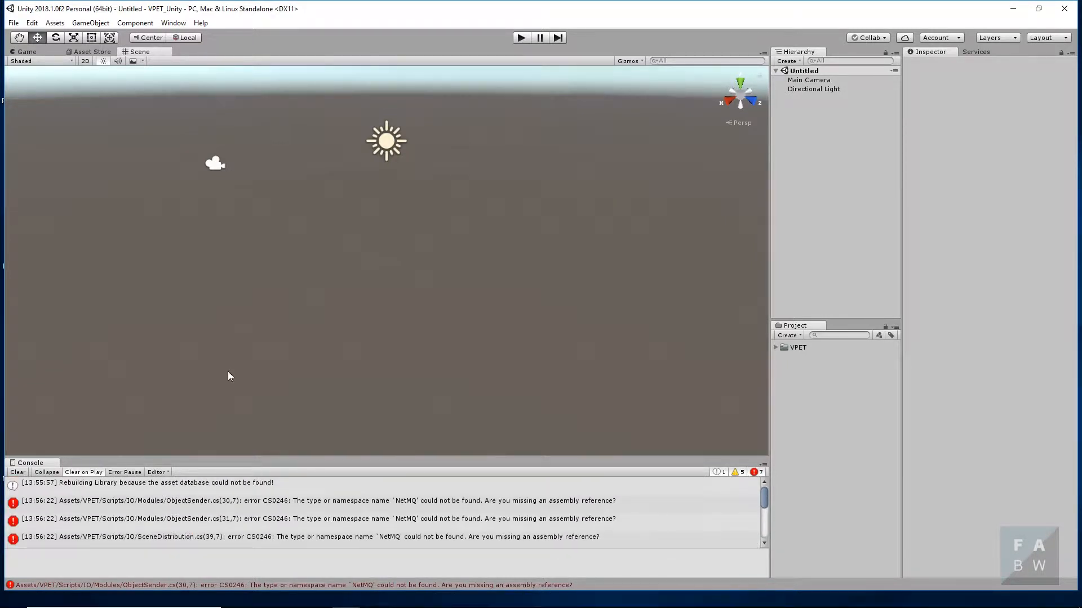
pyautogui.click(61, 23)
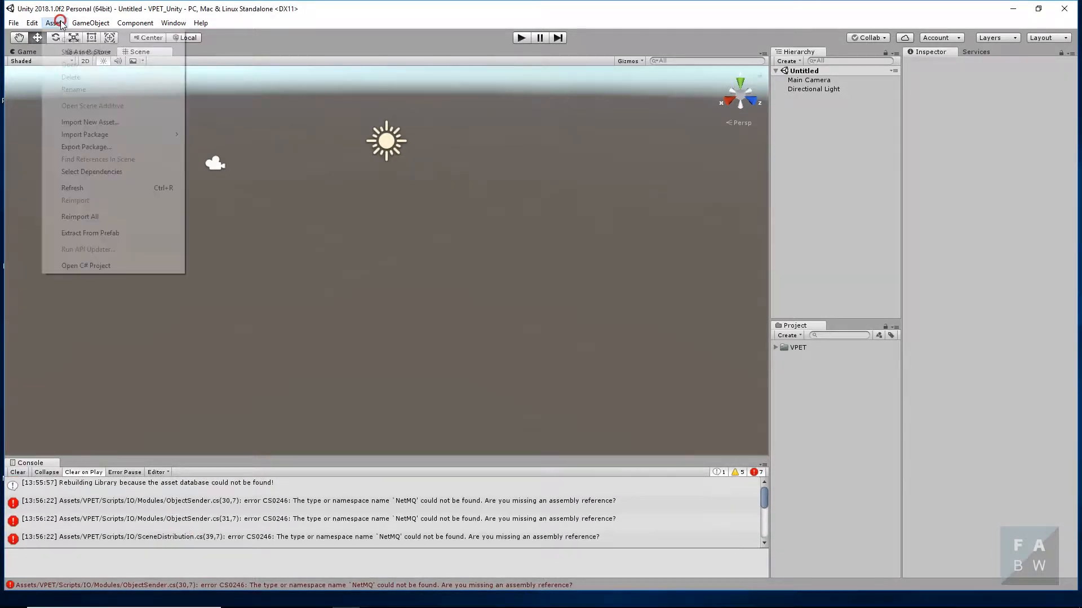
pyautogui.moveTo(126, 136)
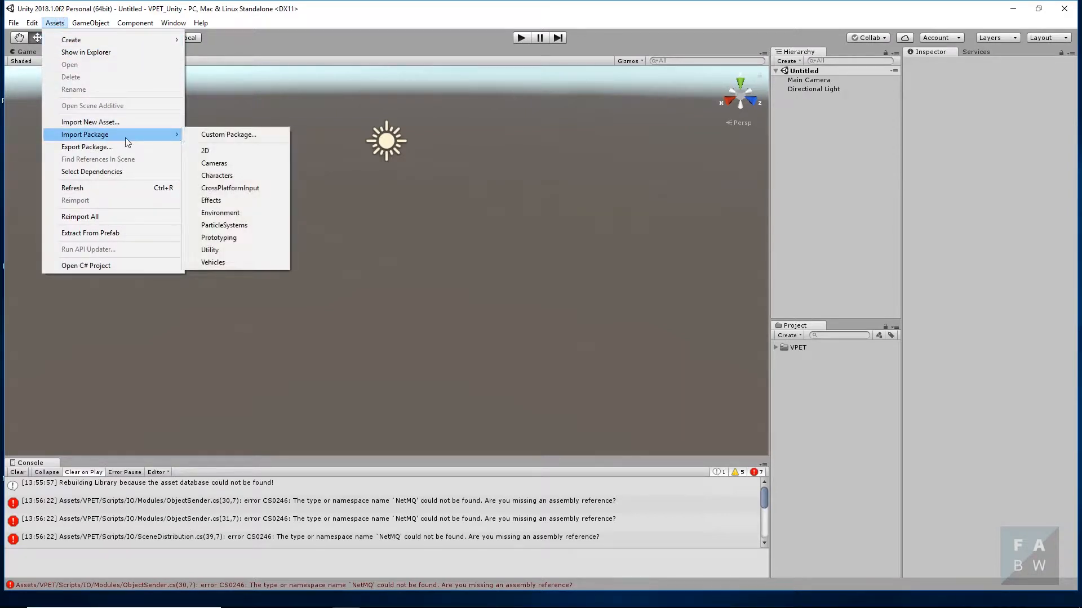
pyautogui.click(251, 137)
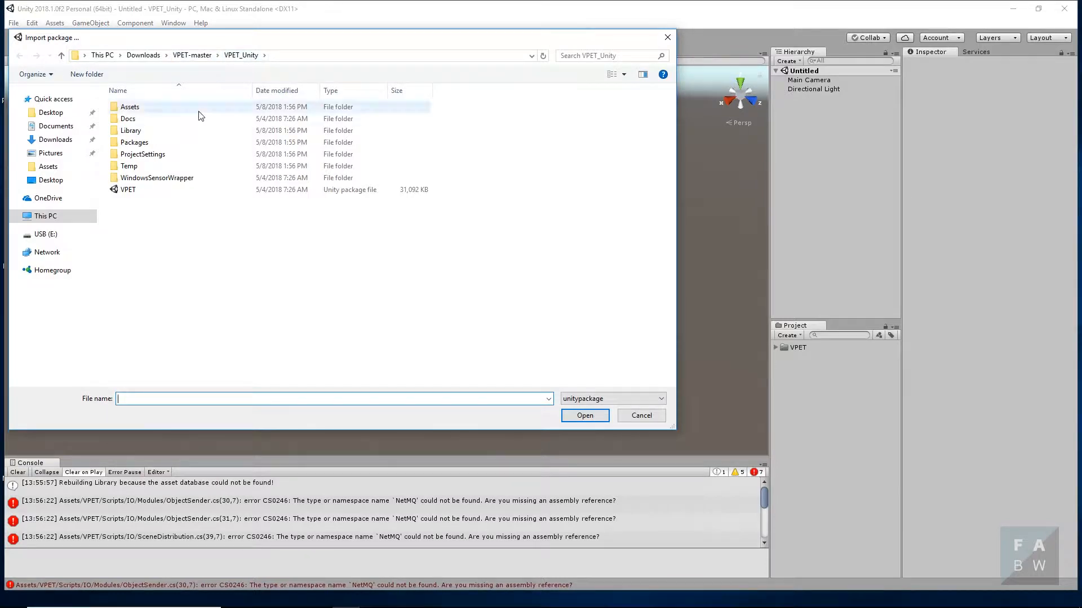
pyautogui.click(139, 191)
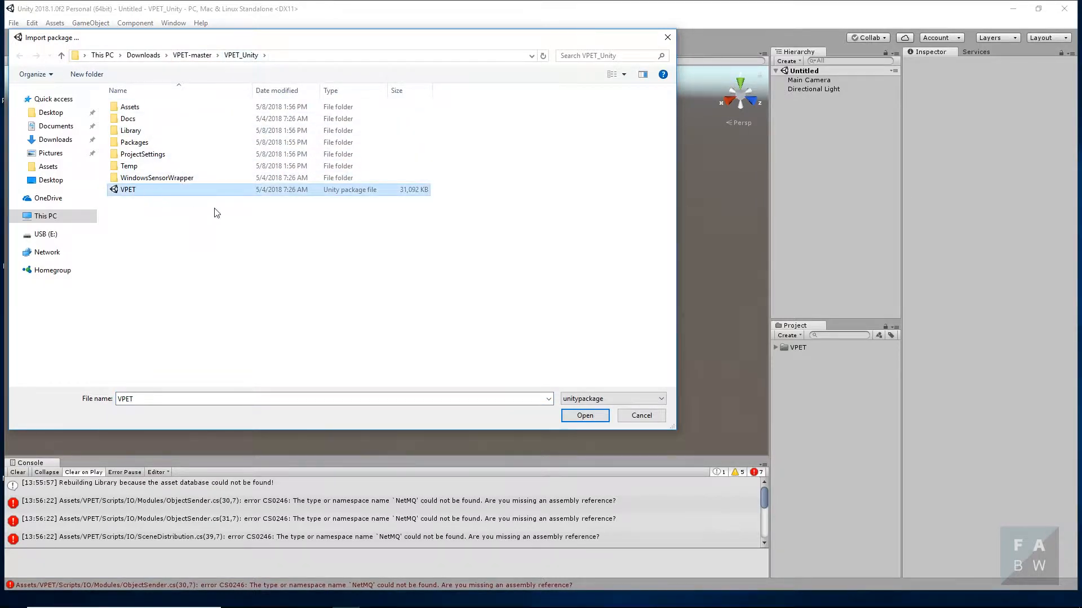
pyautogui.click(585, 416)
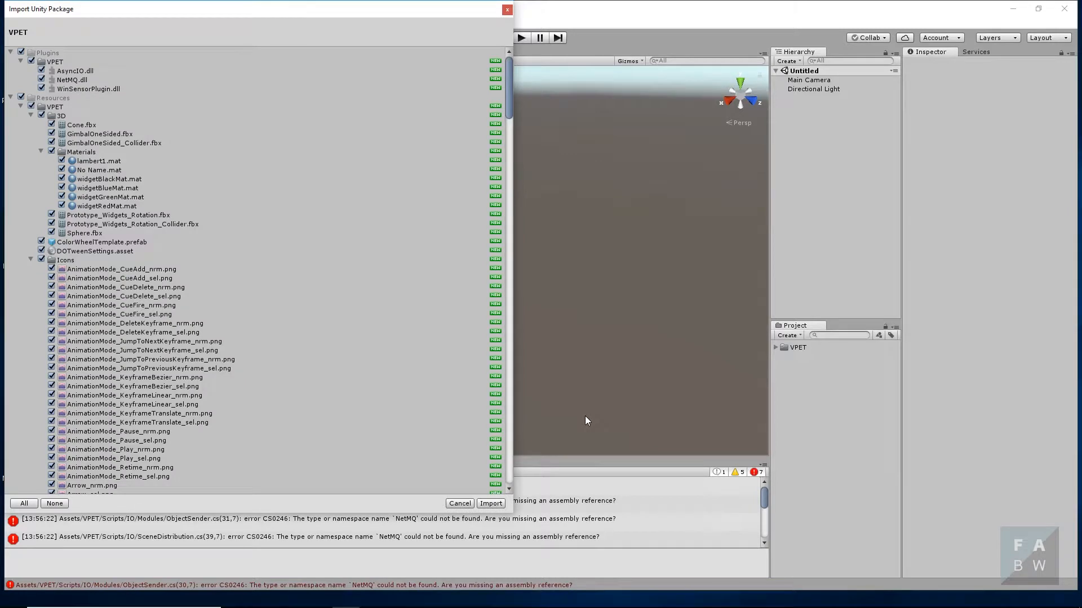
pyautogui.click(492, 504)
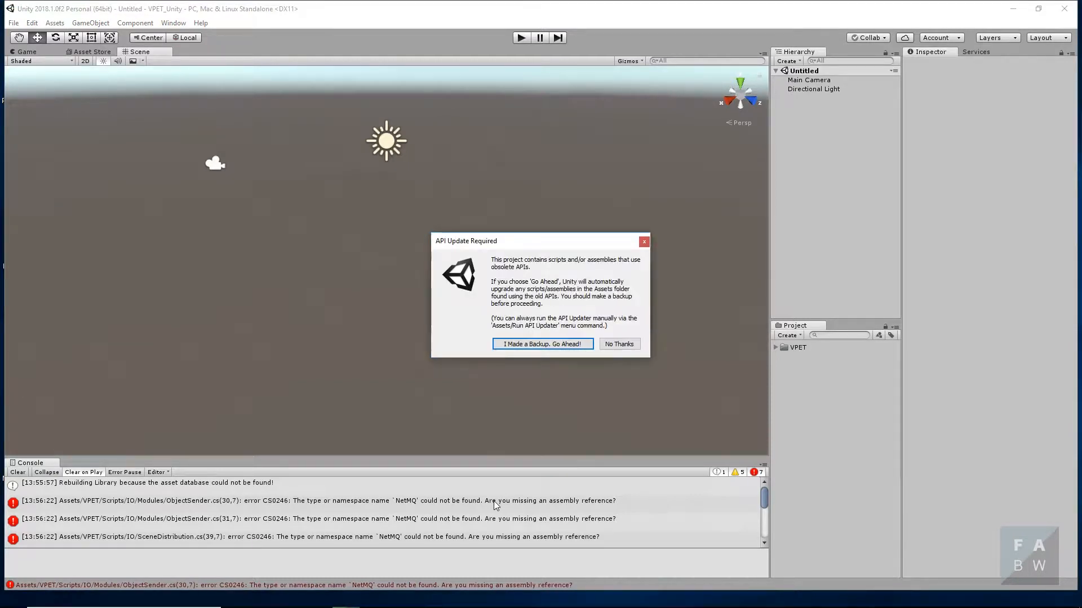
pyautogui.click(572, 345)
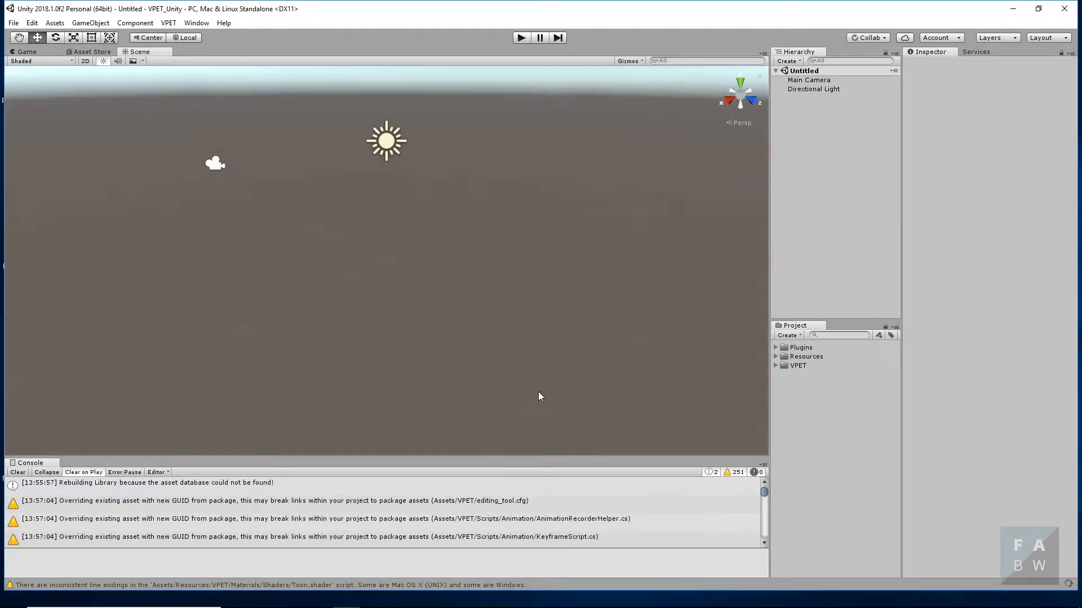
# - Open the VPET_Server scene from the project's VPET/Scenes folder
pyautogui.click(776, 366)
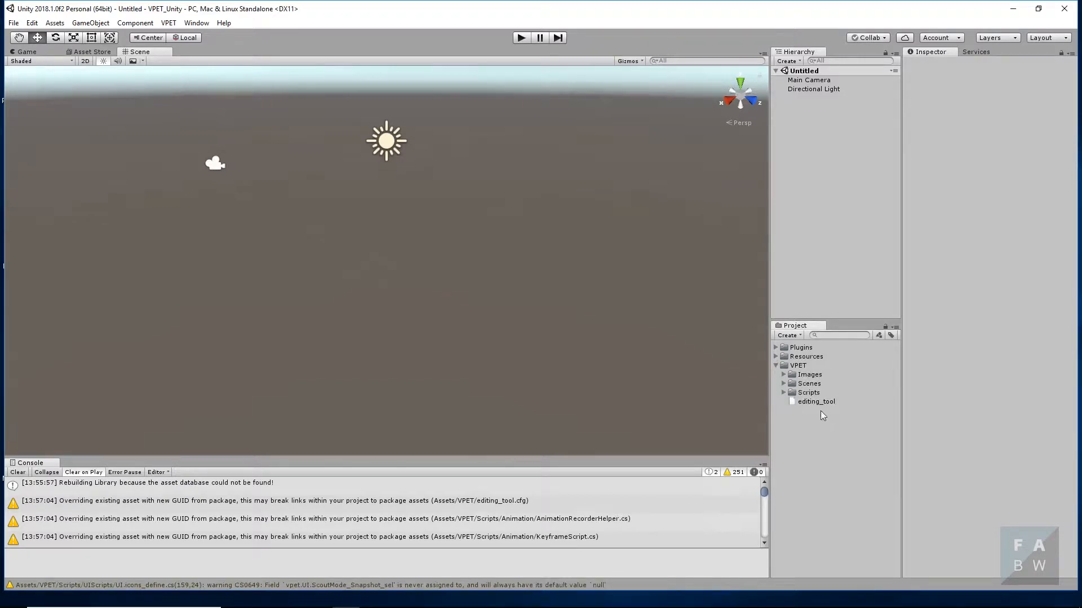
pyautogui.click(783, 383)
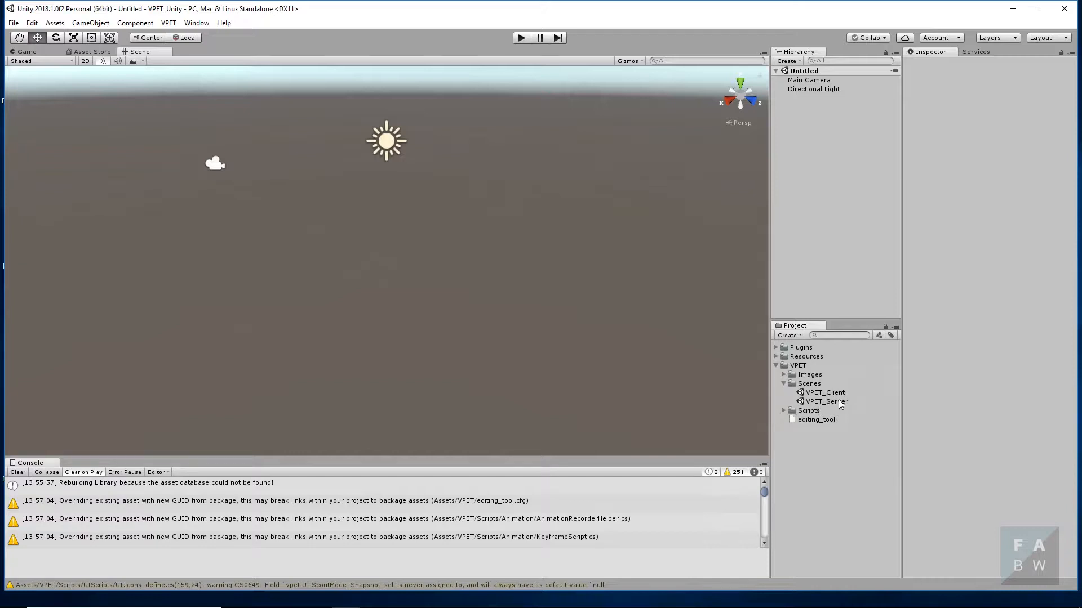
pyautogui.doubleClick(839, 400)
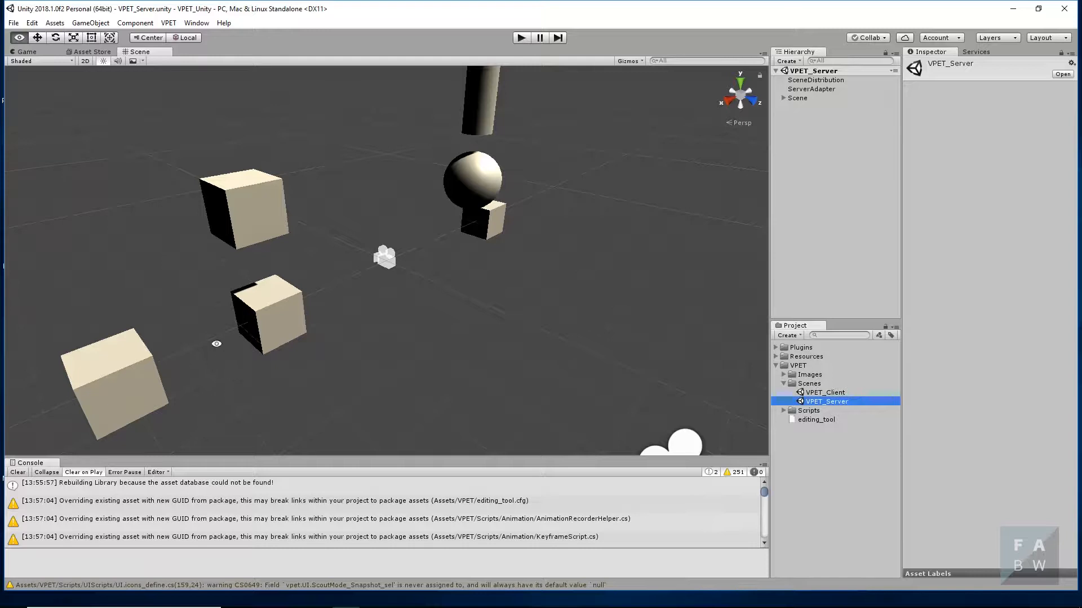
pyautogui.keyDown('alt'); pyautogui.moveTo(218, 343); pyautogui.dragTo(198, 304); pyautogui.keyUp('alt')
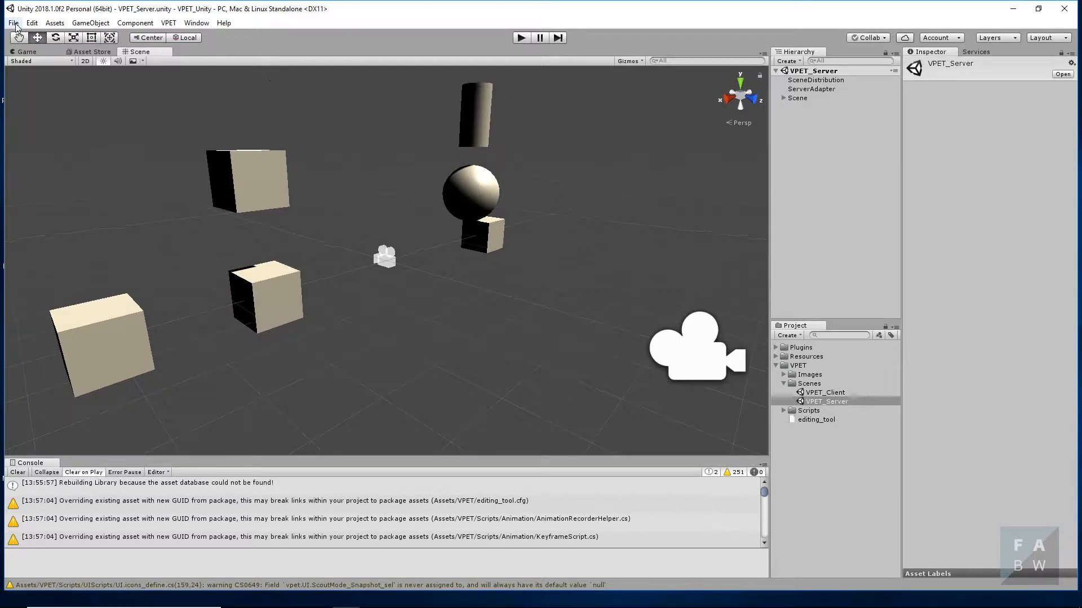
# - Switch the project's build platform to iOS in the Build Settings
pyautogui.click(33, 26)
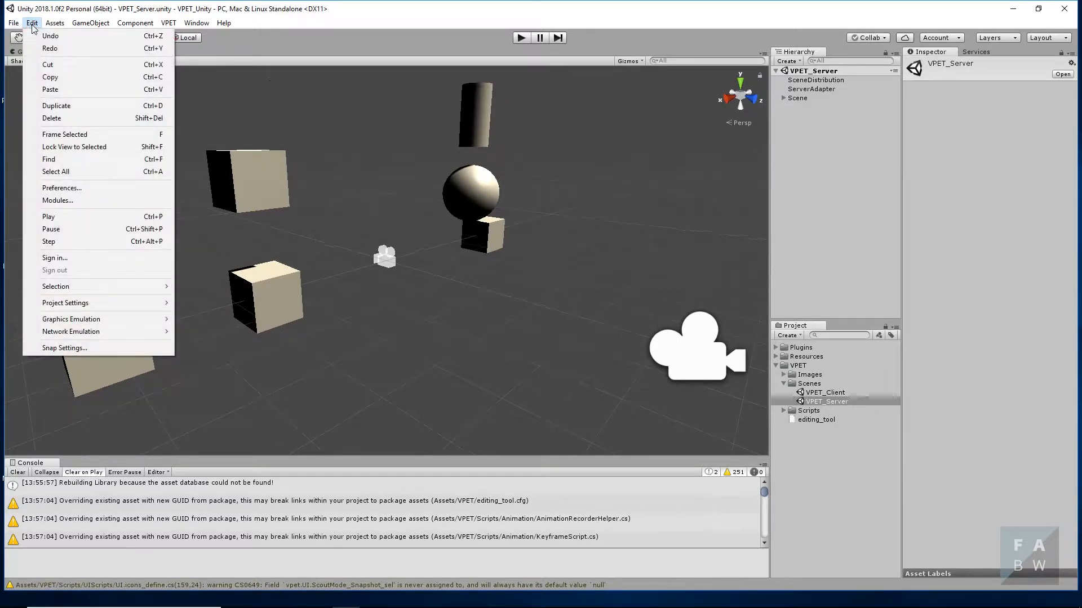
pyautogui.moveTo(21, 27)
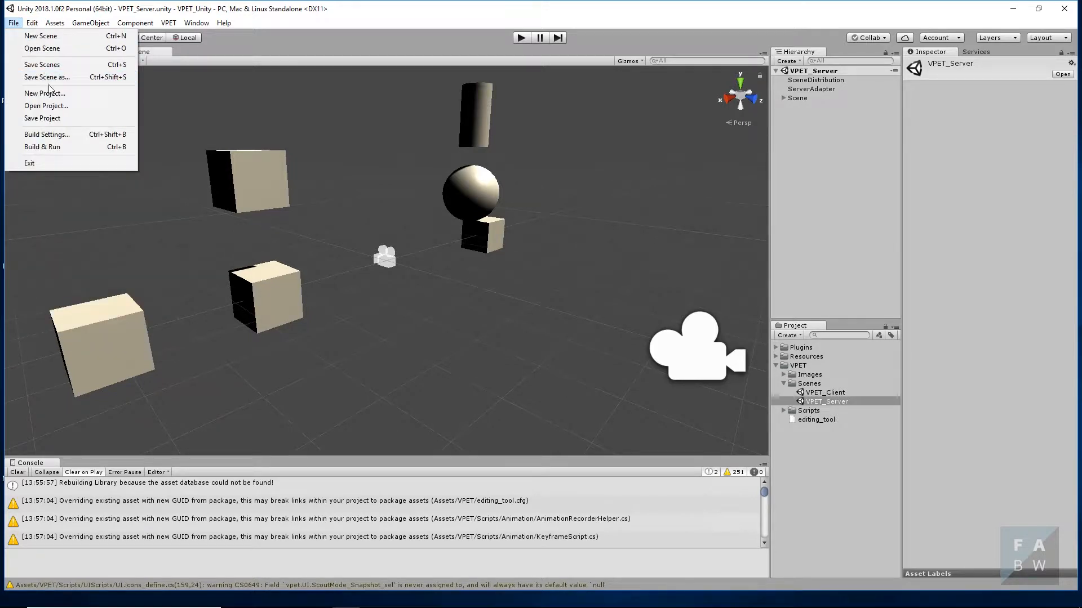
pyautogui.click(62, 135)
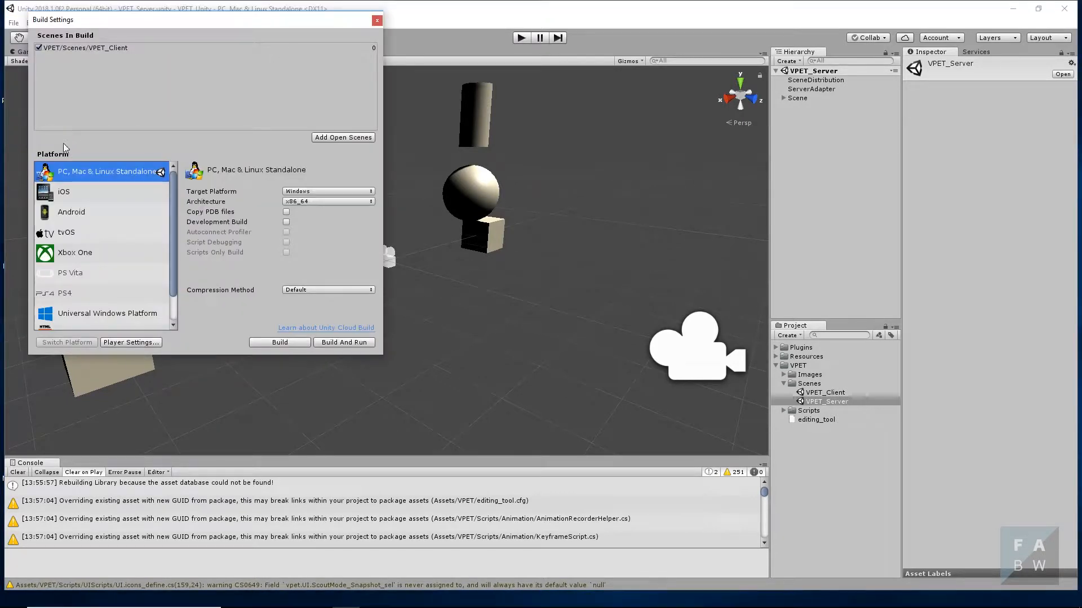
pyautogui.click(75, 198)
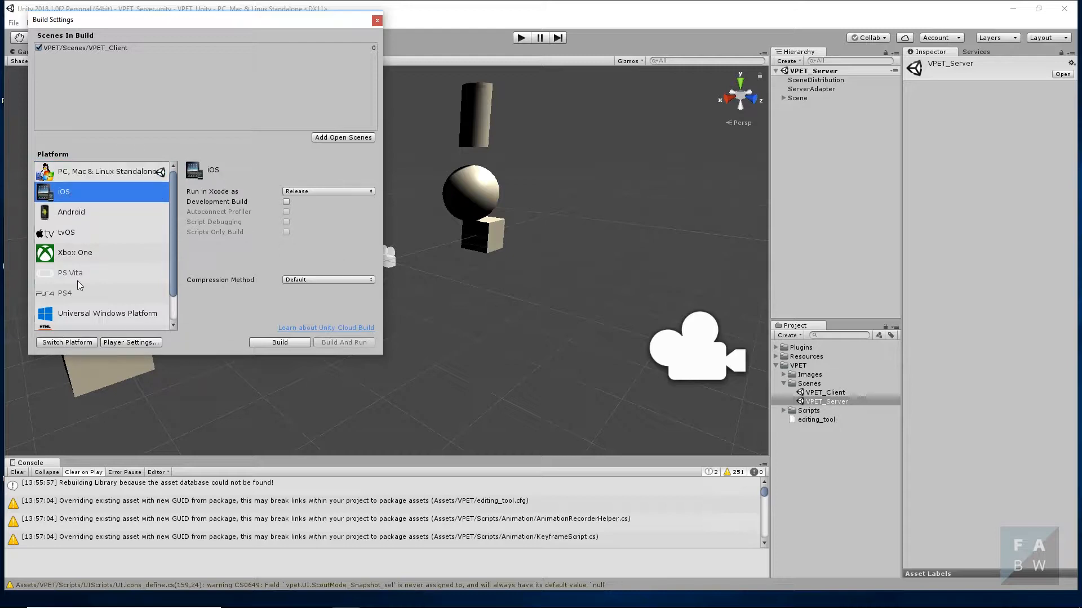
pyautogui.click(73, 342)
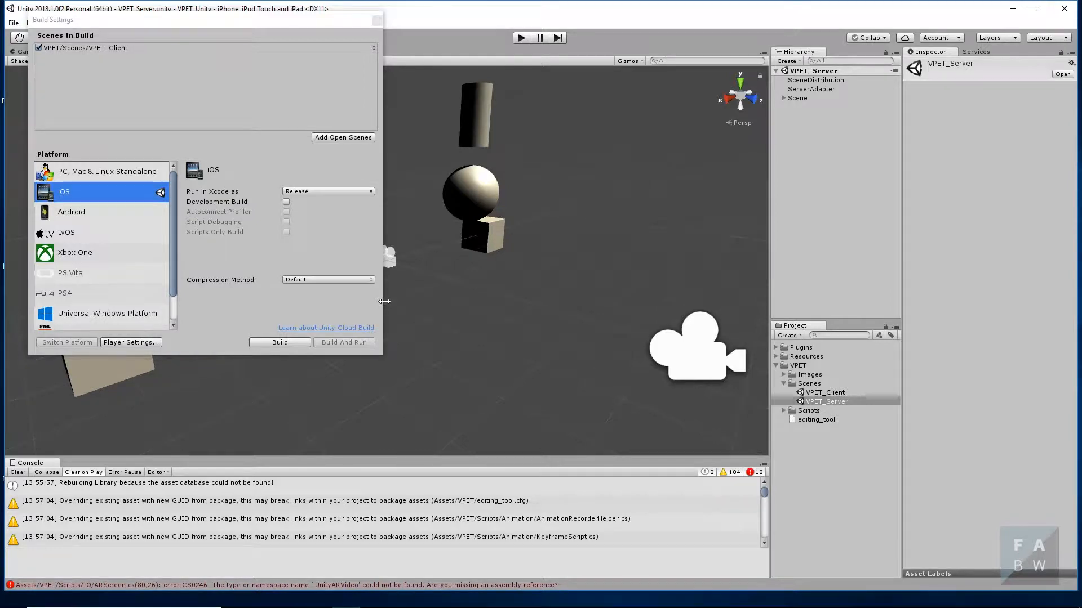
# - Remove the USE_ARKIT scripting define symbol from the iOS Player Settings and close the Build Settings window
pyautogui.scroll(-5, 189, 499)
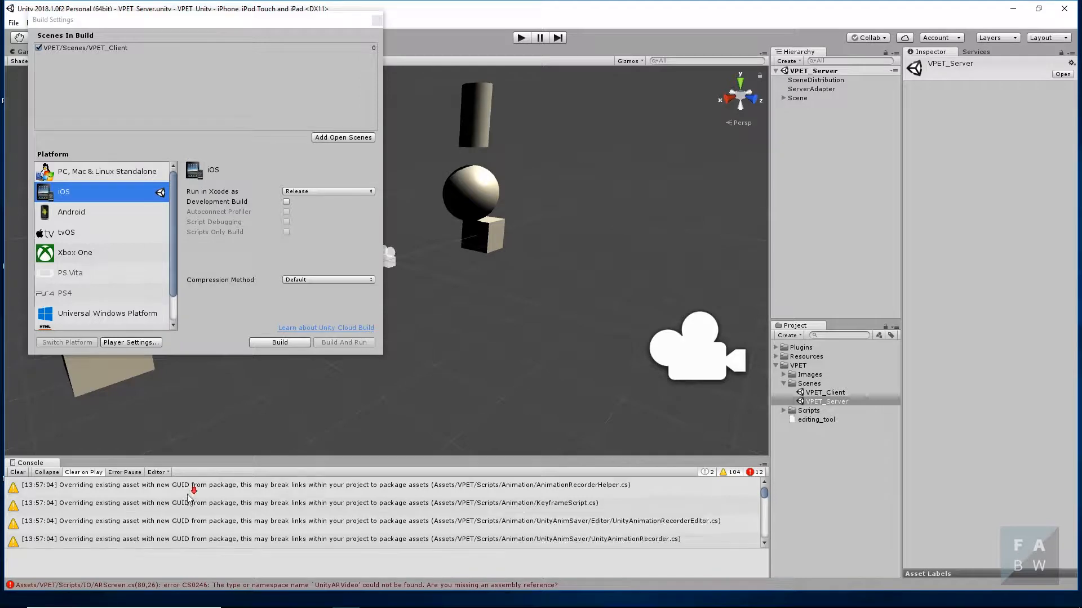
pyautogui.scroll(-5, 190, 499)
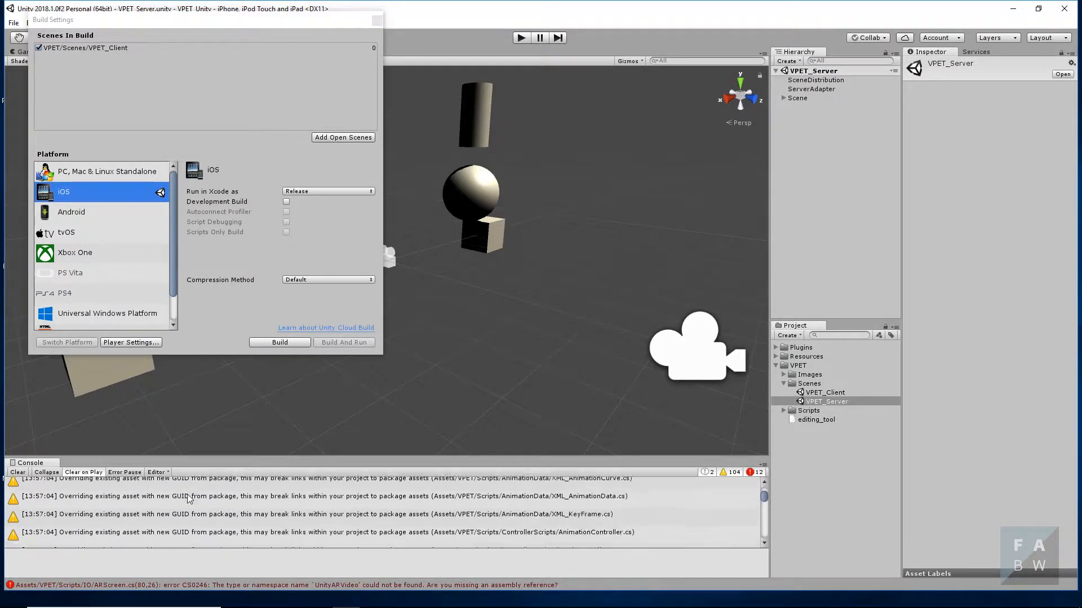
pyautogui.scroll(-5, 189, 499)
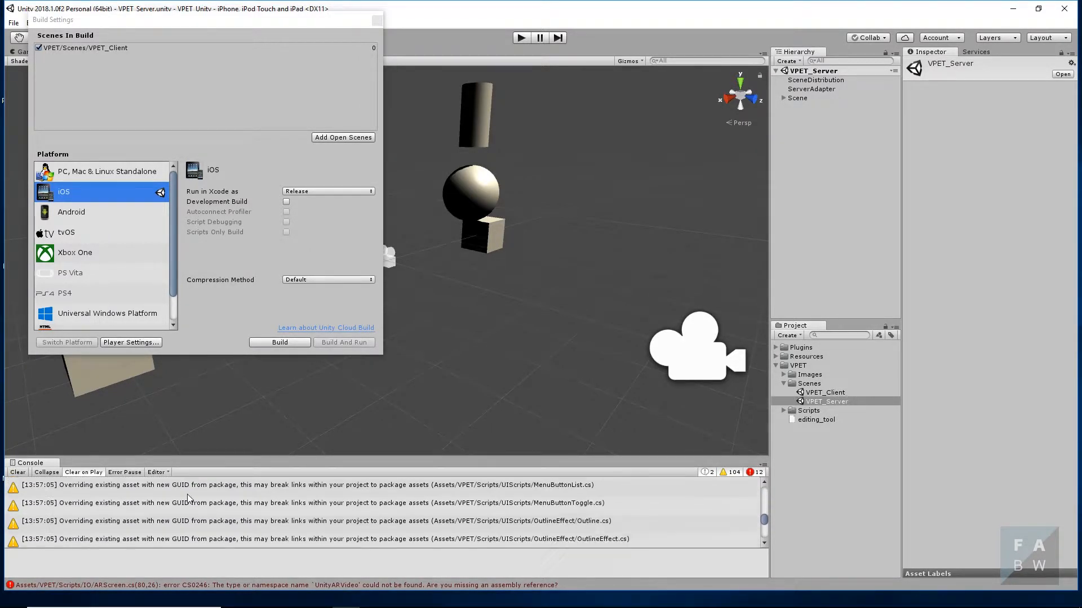
pyautogui.scroll(-5, 189, 499)
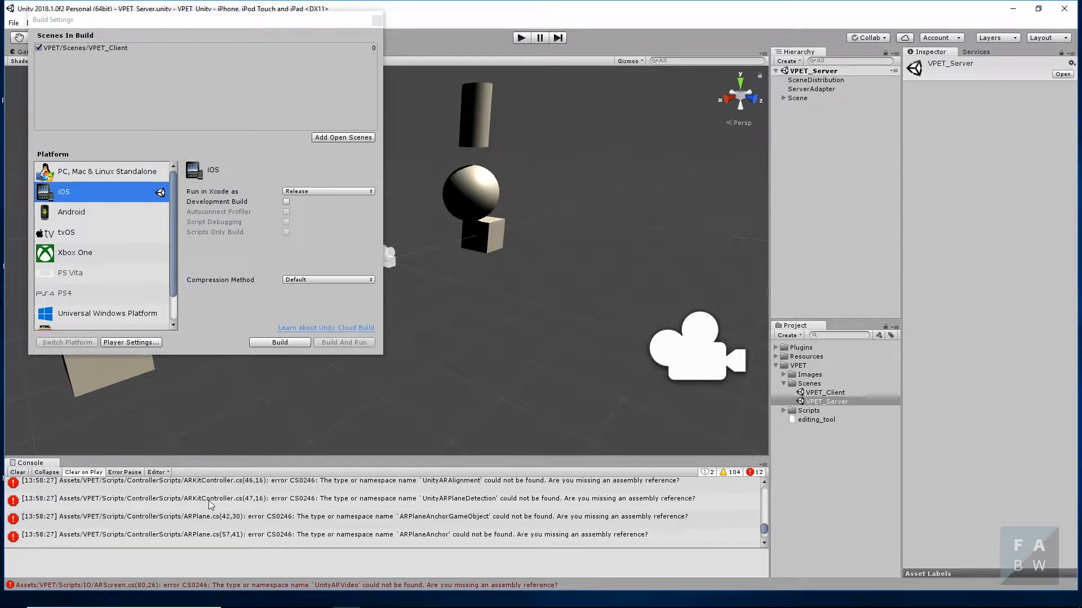
pyautogui.click(151, 342)
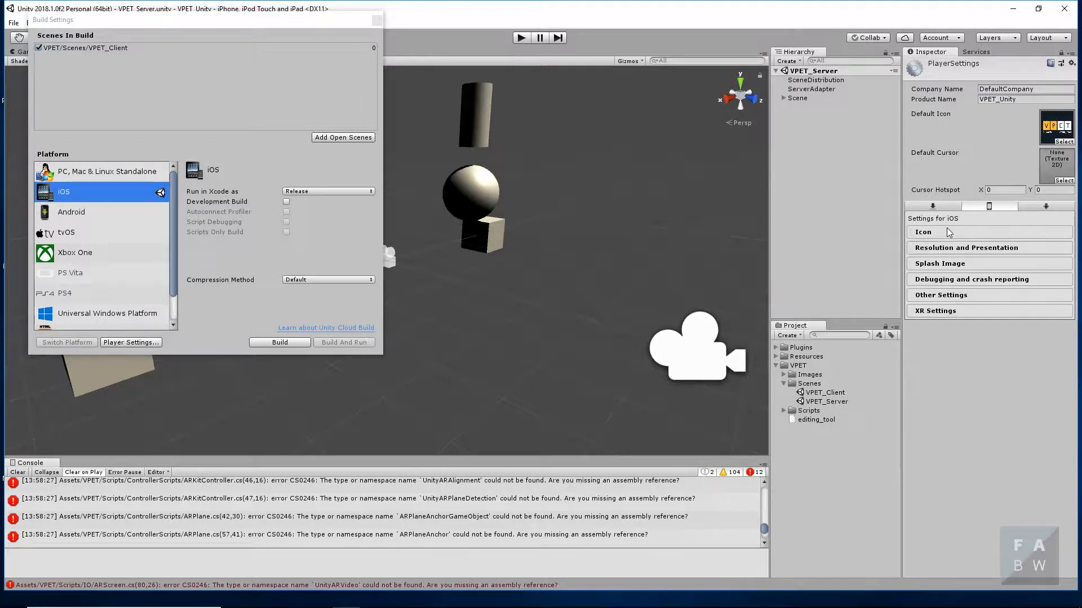
pyautogui.click(950, 294)
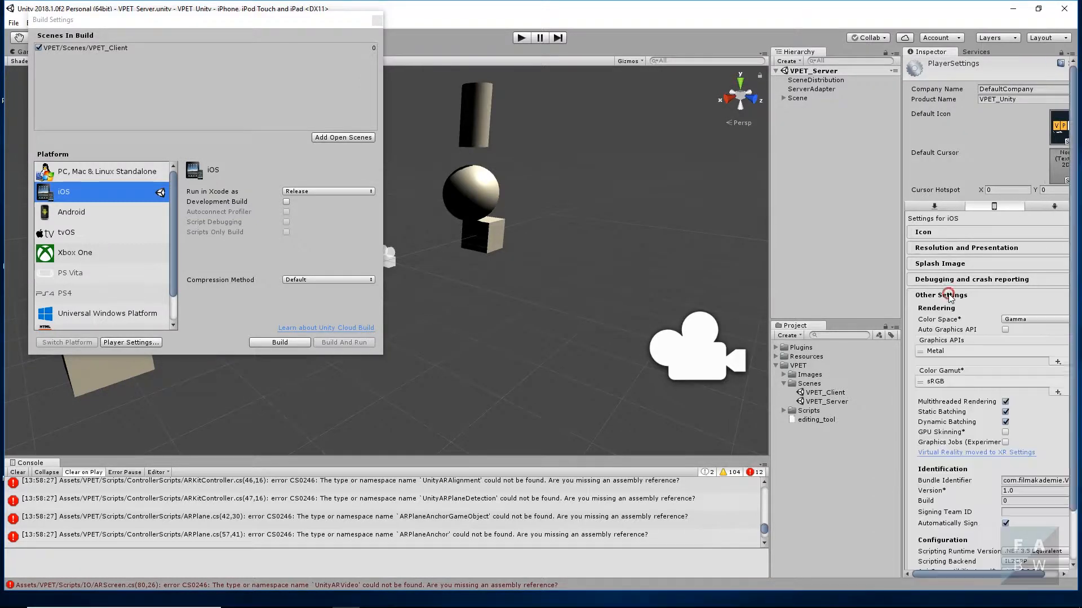
pyautogui.scroll(-2, 979, 351)
pyautogui.scroll(-5, 979, 350)
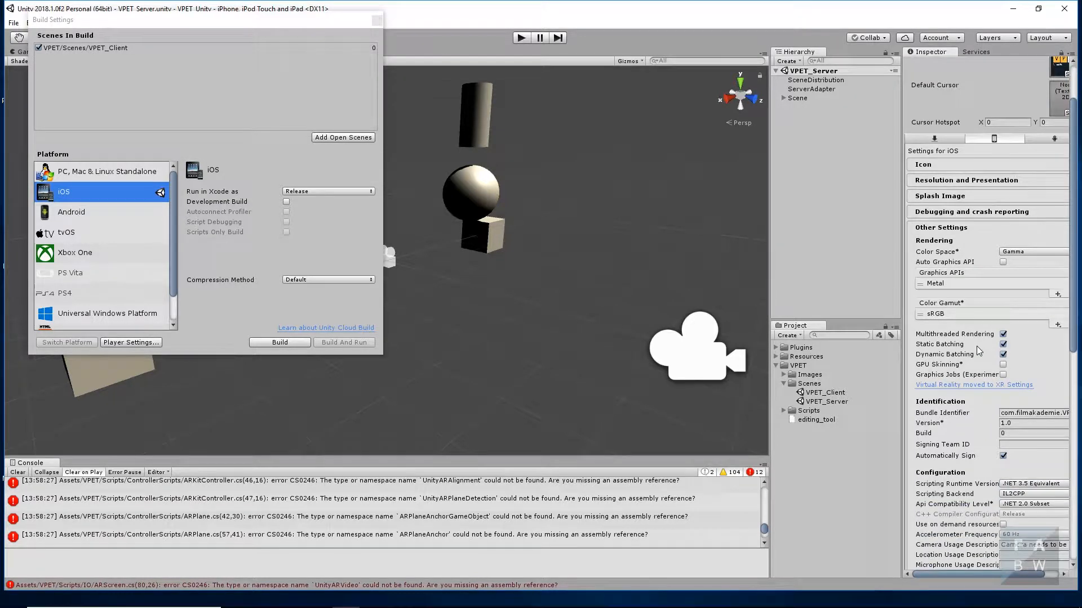
pyautogui.scroll(-4, 980, 347)
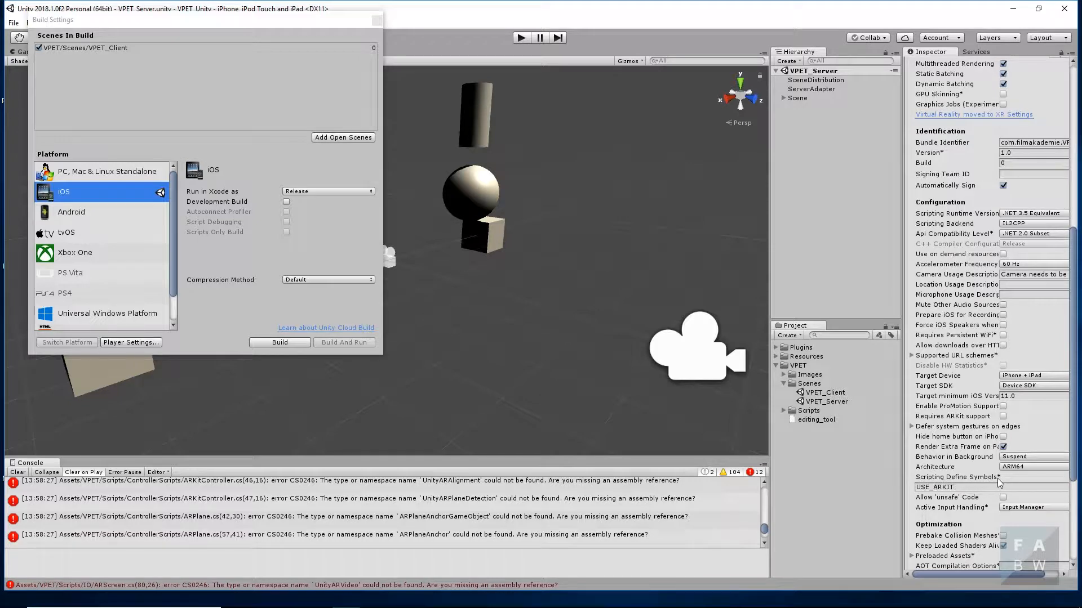
pyautogui.click(960, 486)
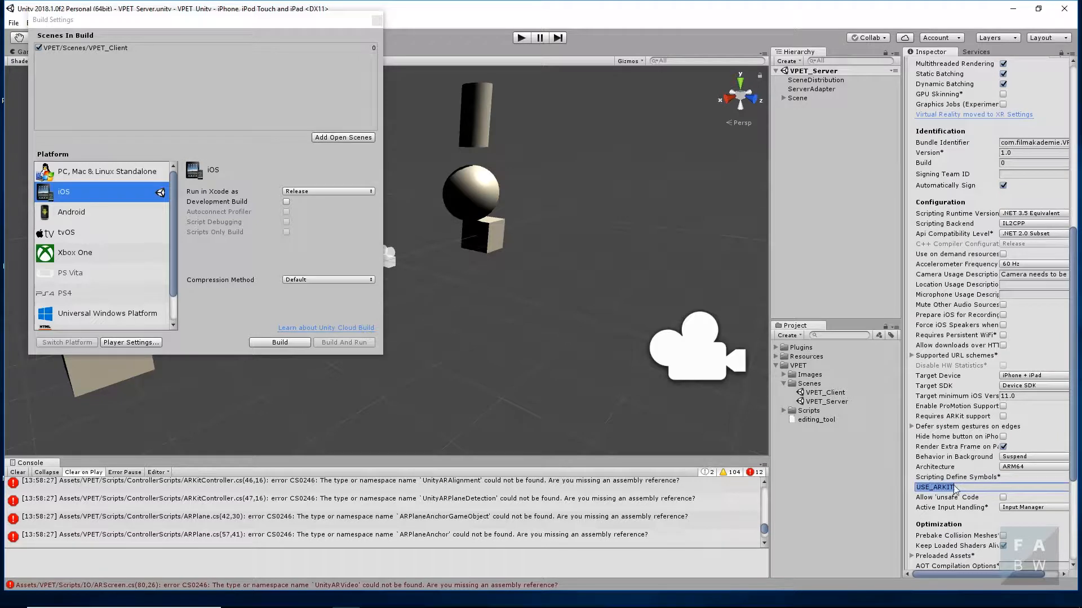
pyautogui.click(958, 486)
pyautogui.moveTo(960, 484); pyautogui.dragTo(913, 489)
pyautogui.press('BackSpace')
pyautogui.click(377, 22)
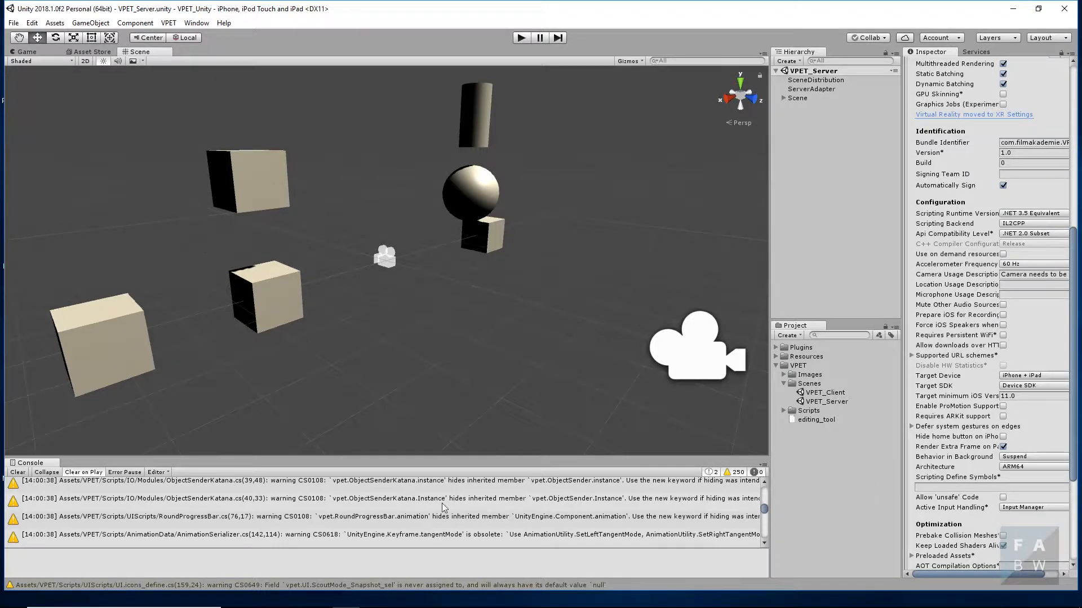
# - Search the Asset Store for "Adam" and browse the full list of search results
pyautogui.click(92, 52)
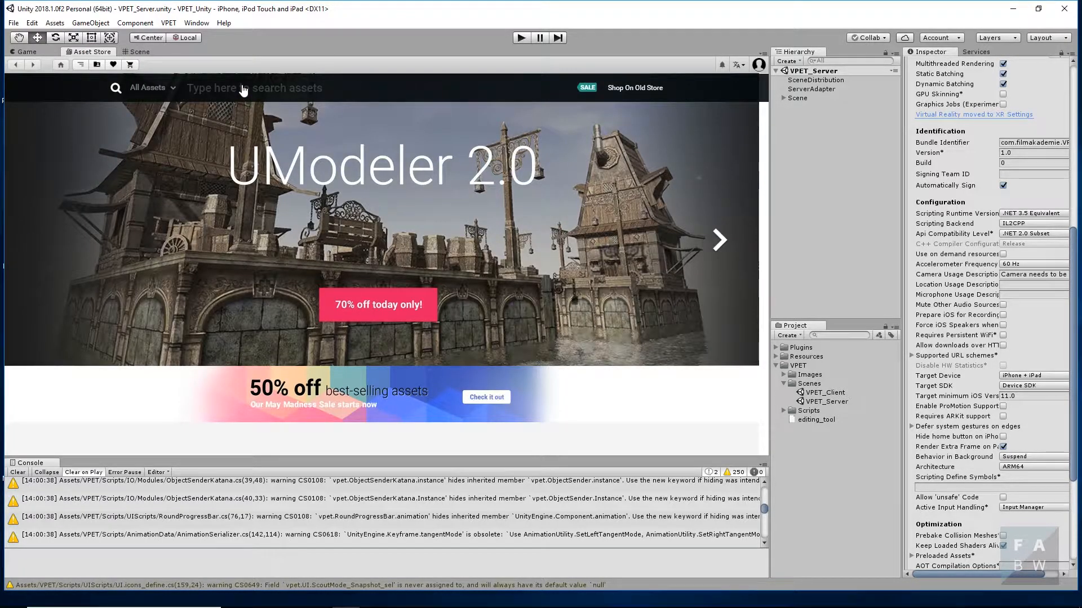
pyautogui.click(243, 88)
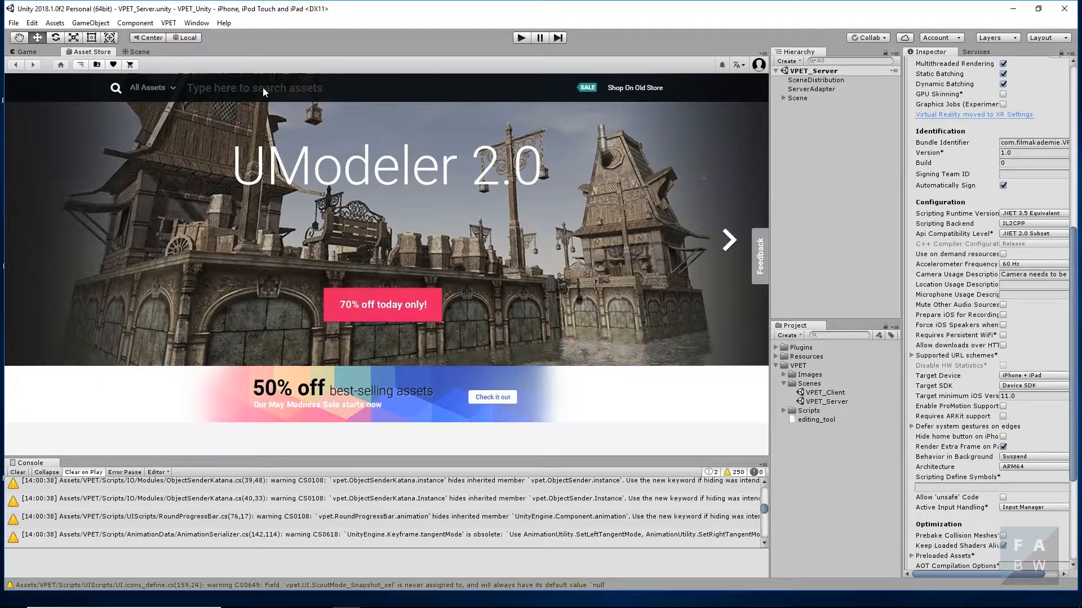
pyautogui.write('Adam')
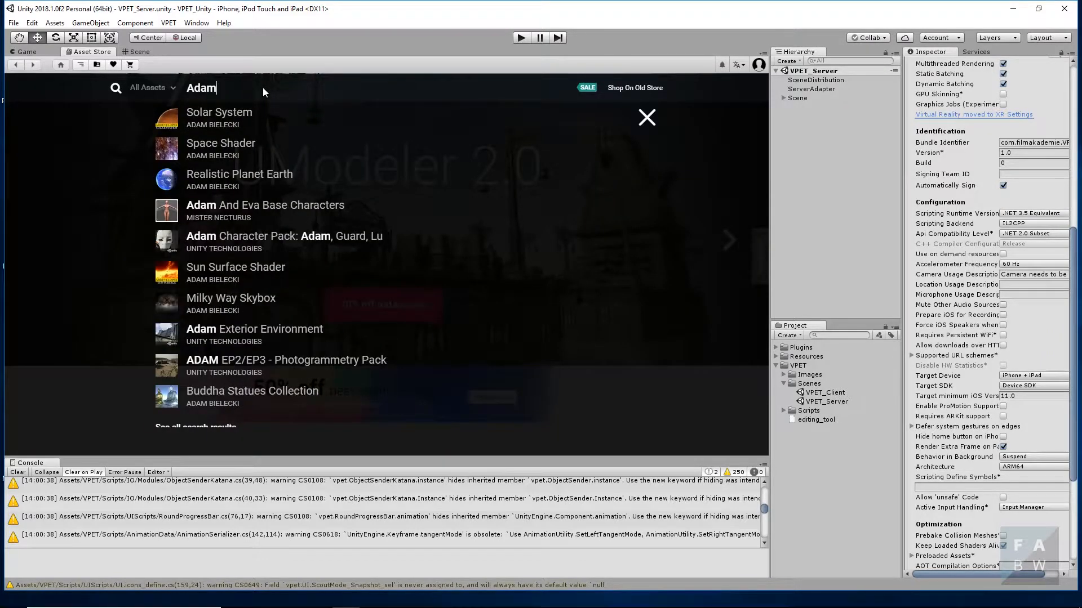
pyautogui.scroll(-1, 169, 201)
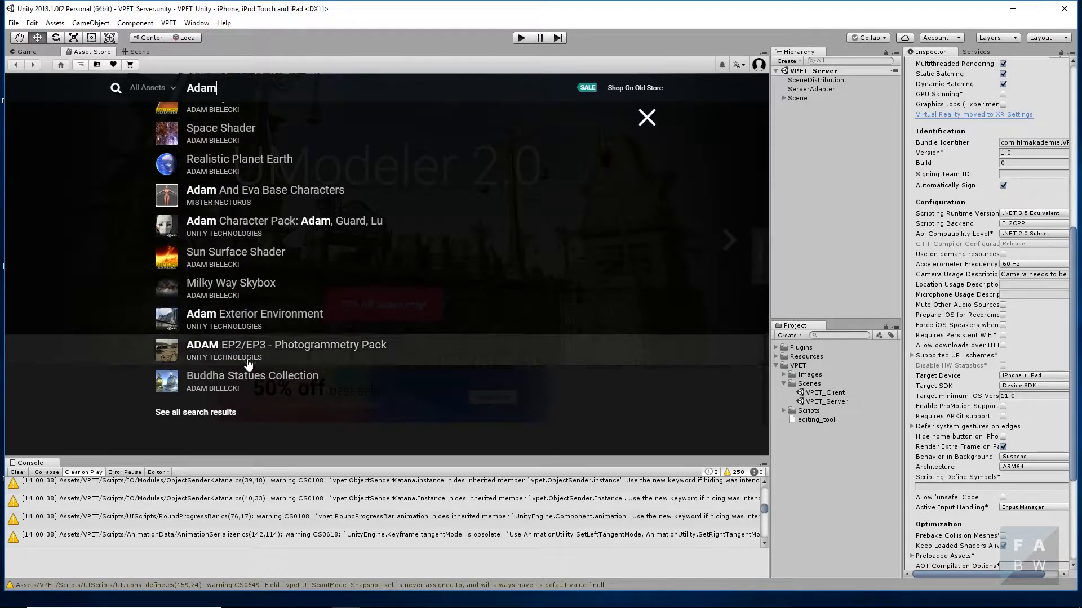
pyautogui.click(213, 413)
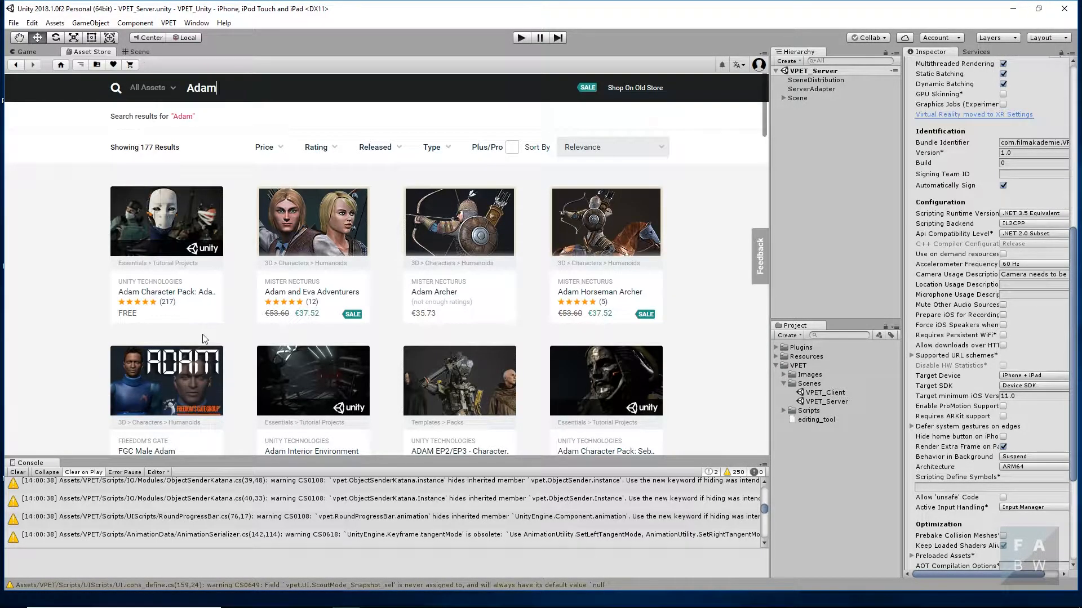
pyautogui.scroll(-4, 206, 331)
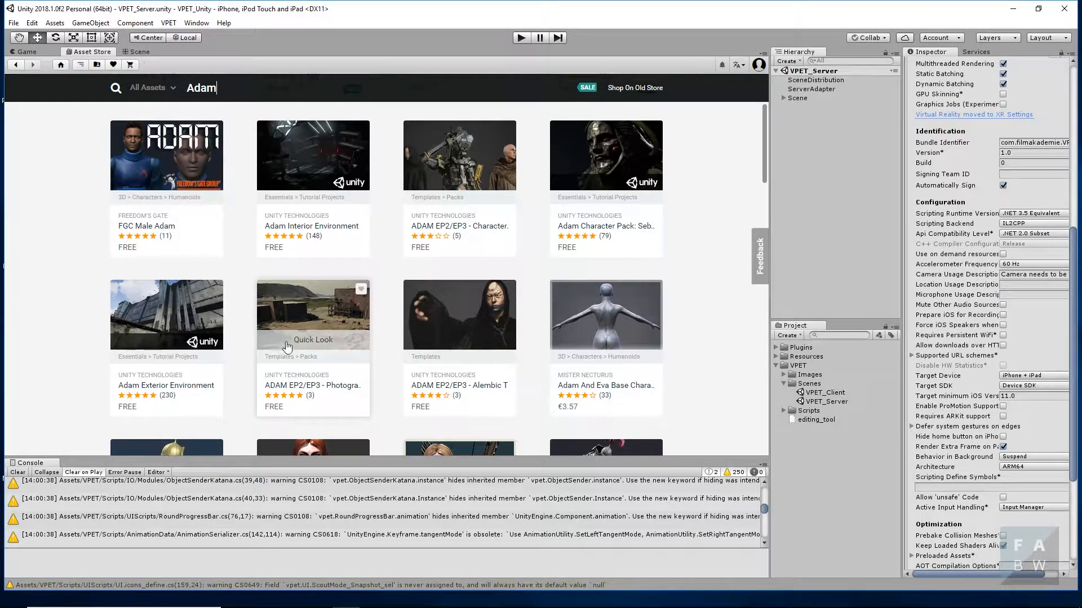
# - Import the free ADAM EP2/EP3 - Photogrammetry Pack into the project, excluding its ProjectSettings folder
pyautogui.click(302, 315)
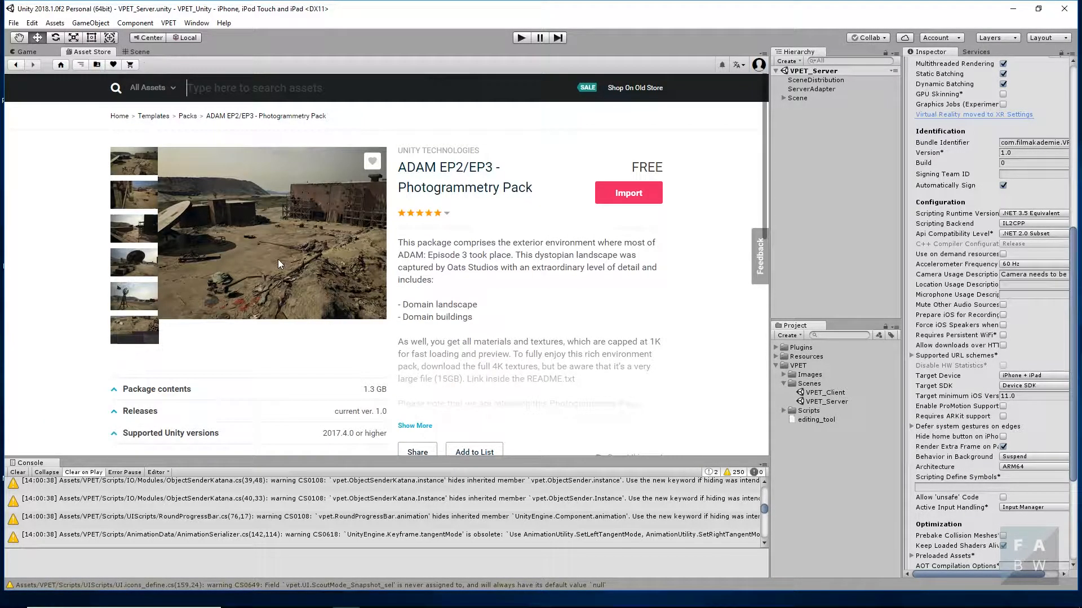
pyautogui.click(638, 194)
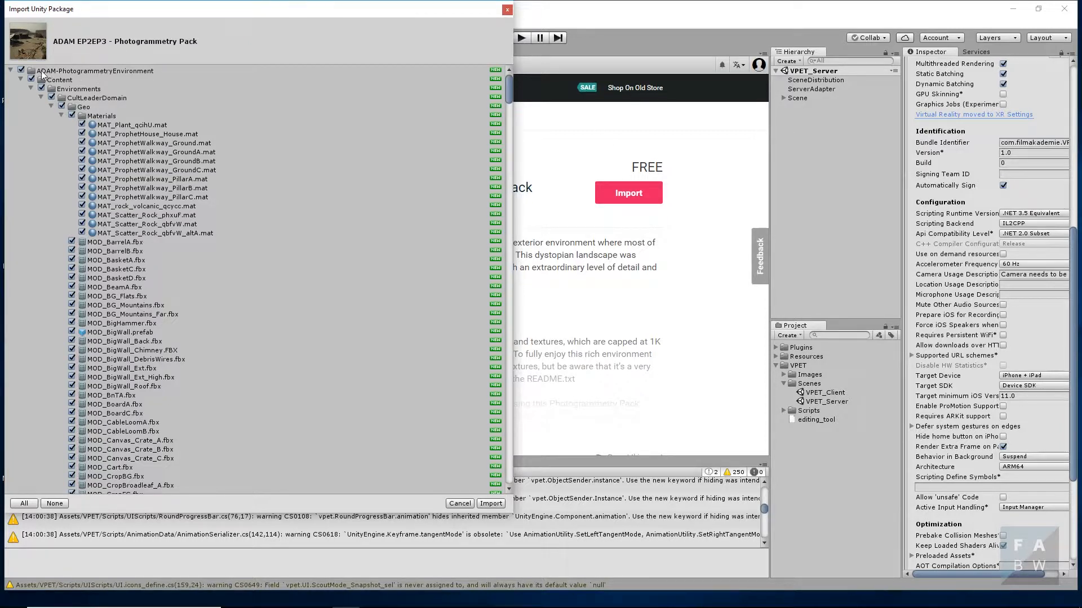
pyautogui.click(9, 68)
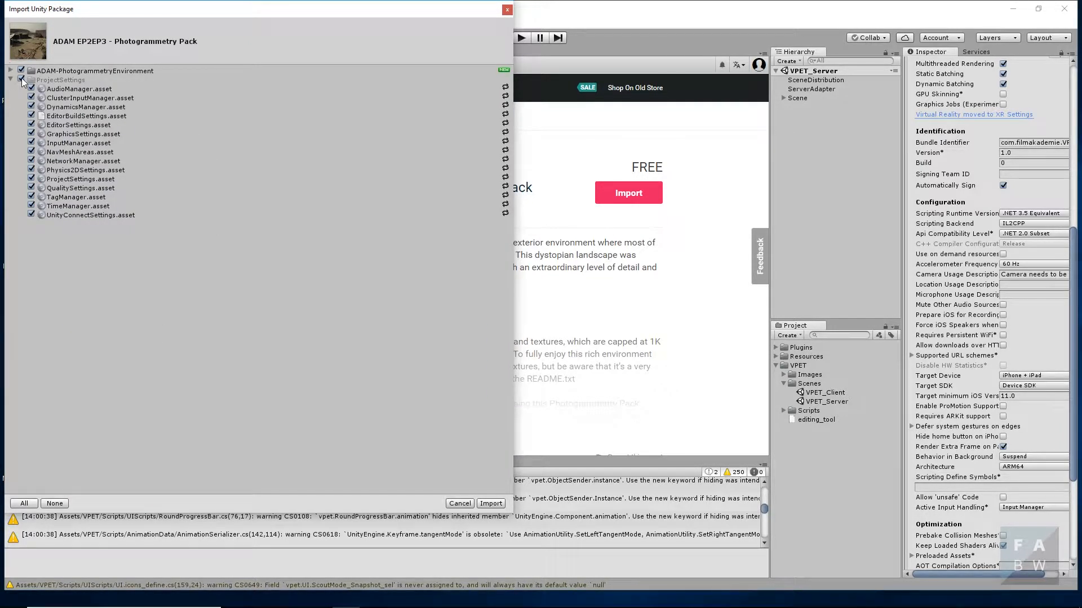
pyautogui.click(21, 79)
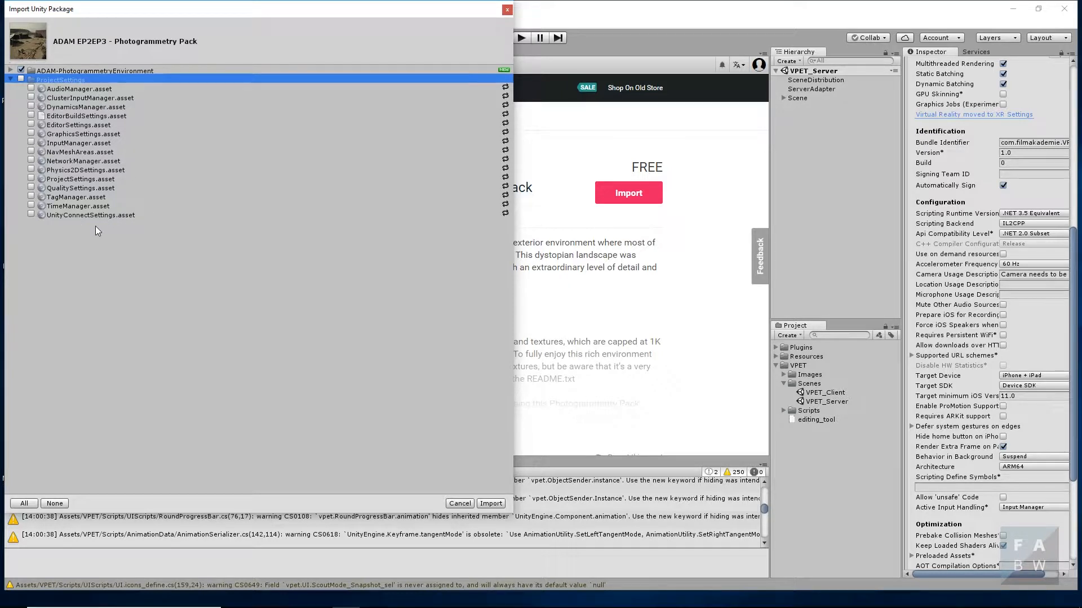
pyautogui.click(491, 504)
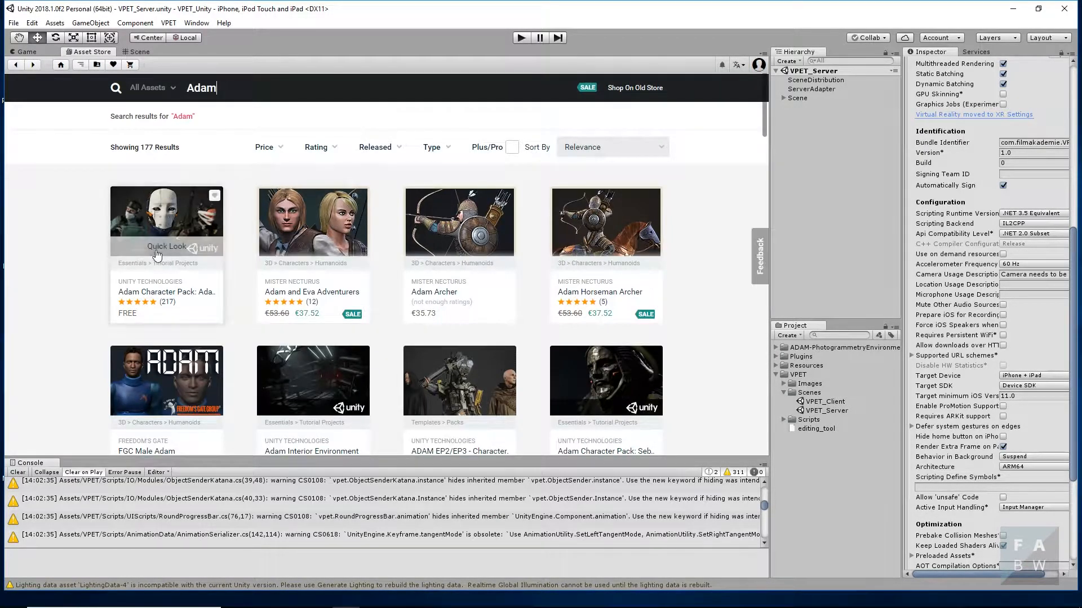
# - Import the Adam Character Pack: Adam, Guard, Lu from the Asset Store, excluding its ProjectSettings folder
pyautogui.click(165, 200)
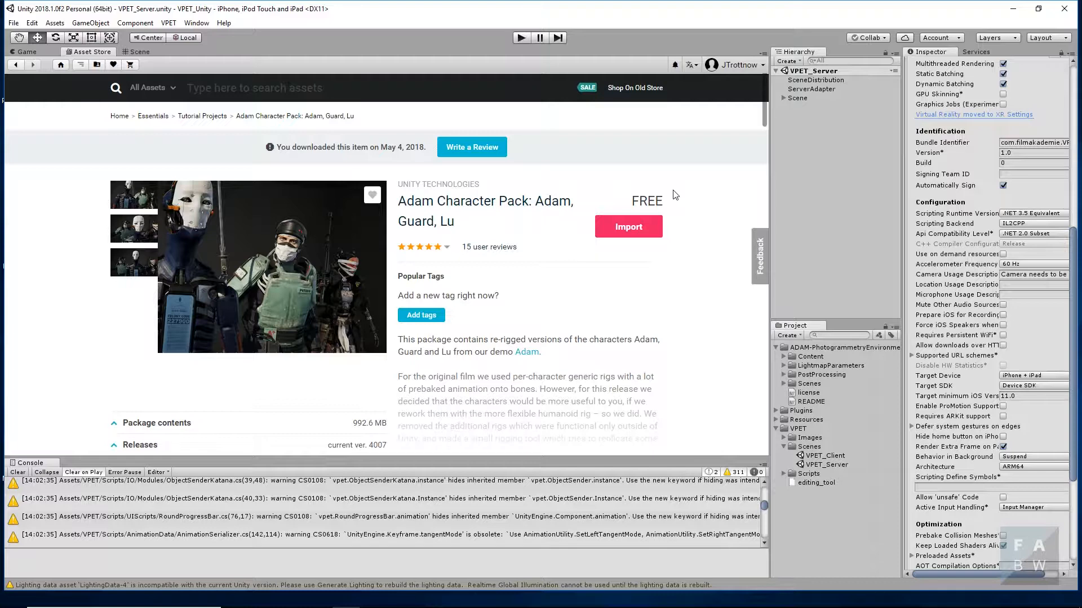
pyautogui.click(640, 223)
pyautogui.click(446, 315)
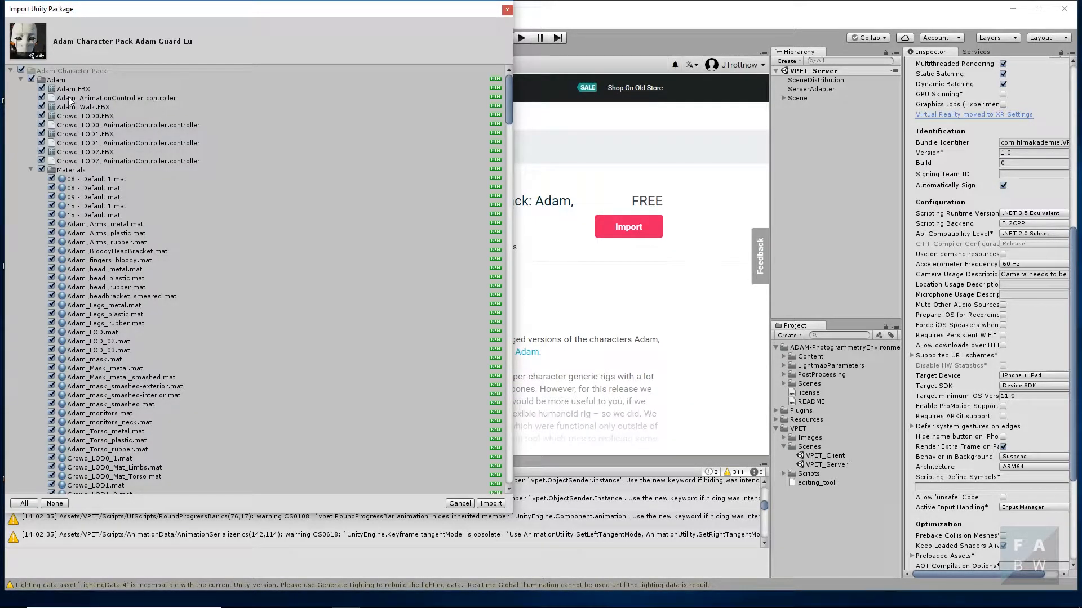
pyautogui.click(10, 70)
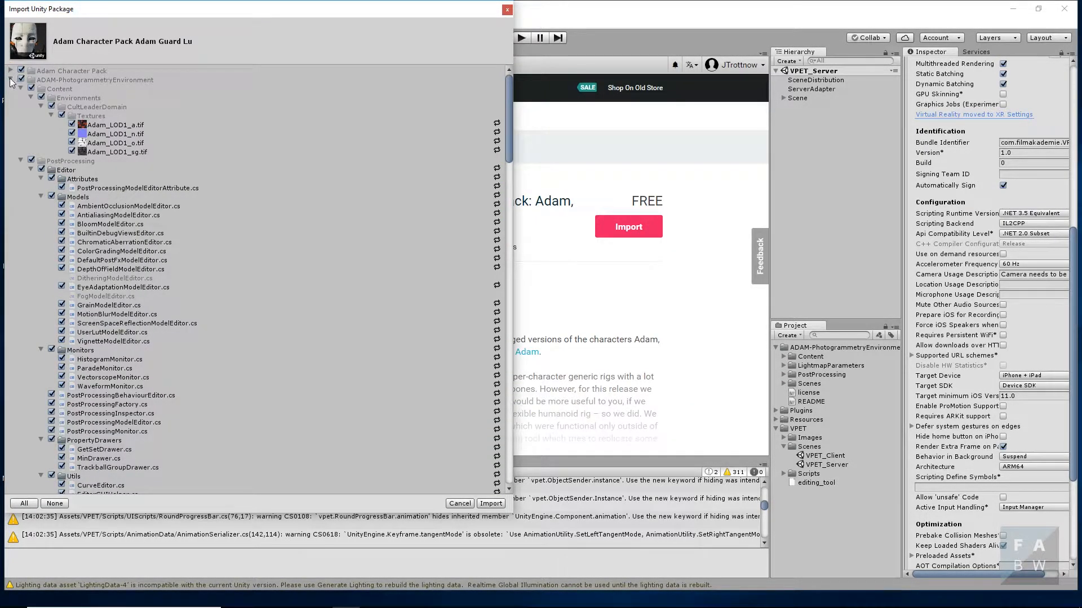
pyautogui.click(11, 79)
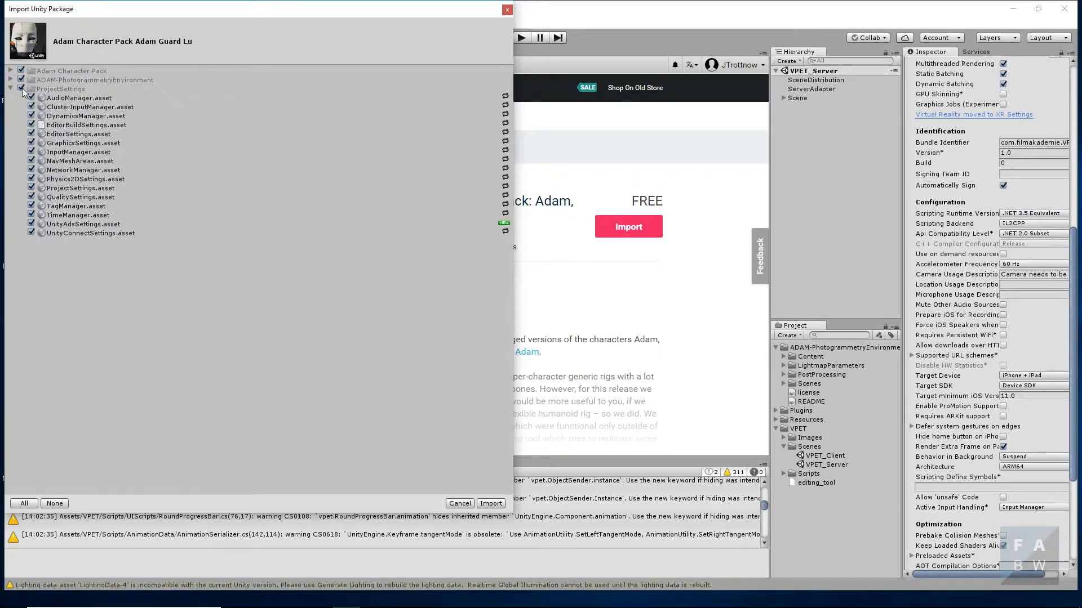
pyautogui.click(21, 89)
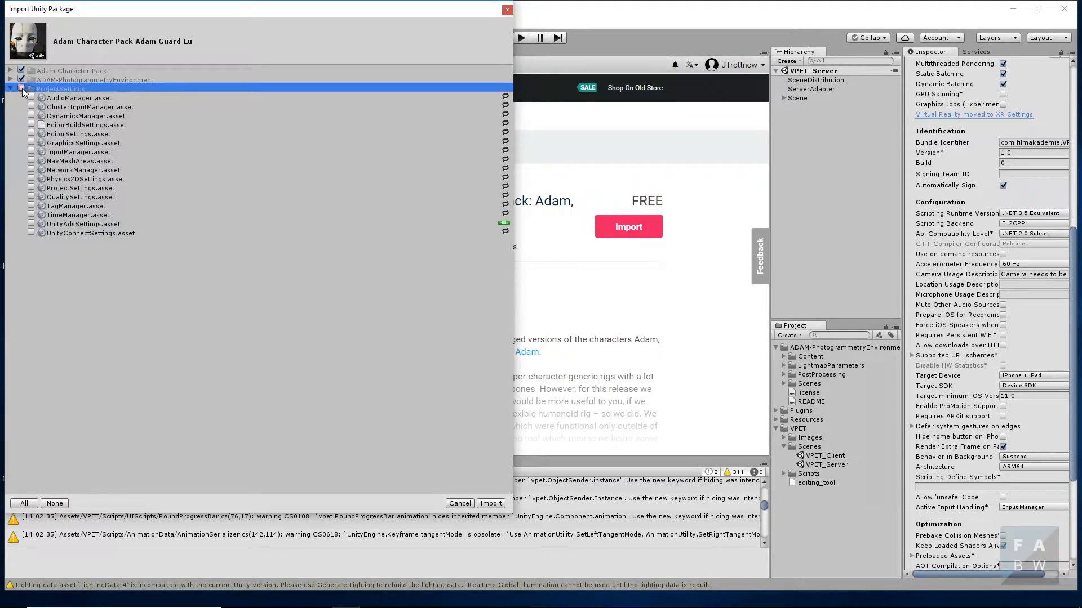
pyautogui.click(491, 503)
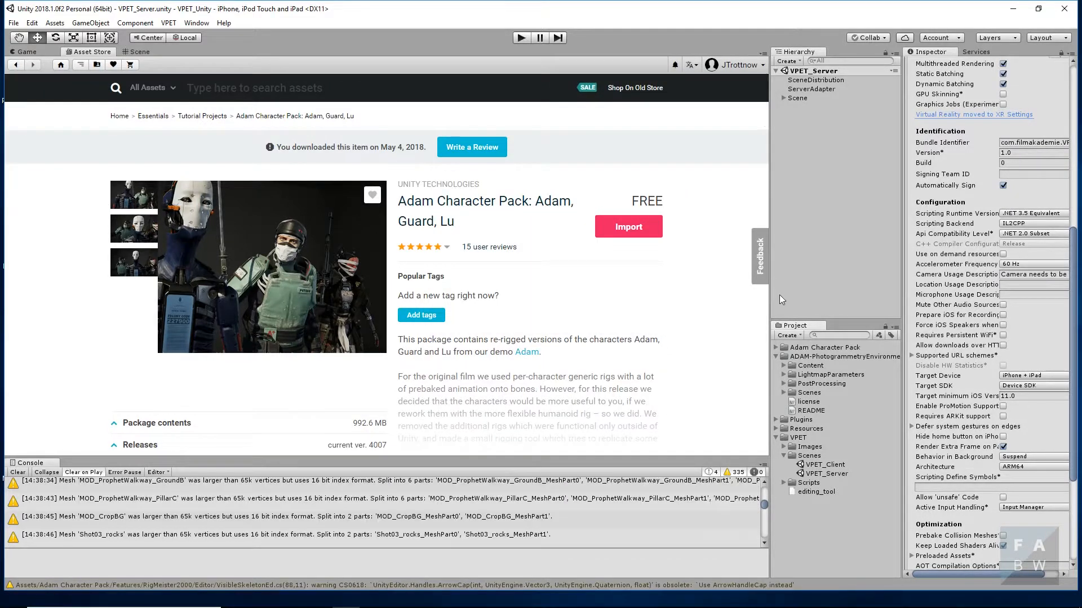
# - Return to the Scene view and add the ExtCompound environment under Scene/root/world/geo in the VPET_Server hierarchy
pyautogui.click(139, 51)
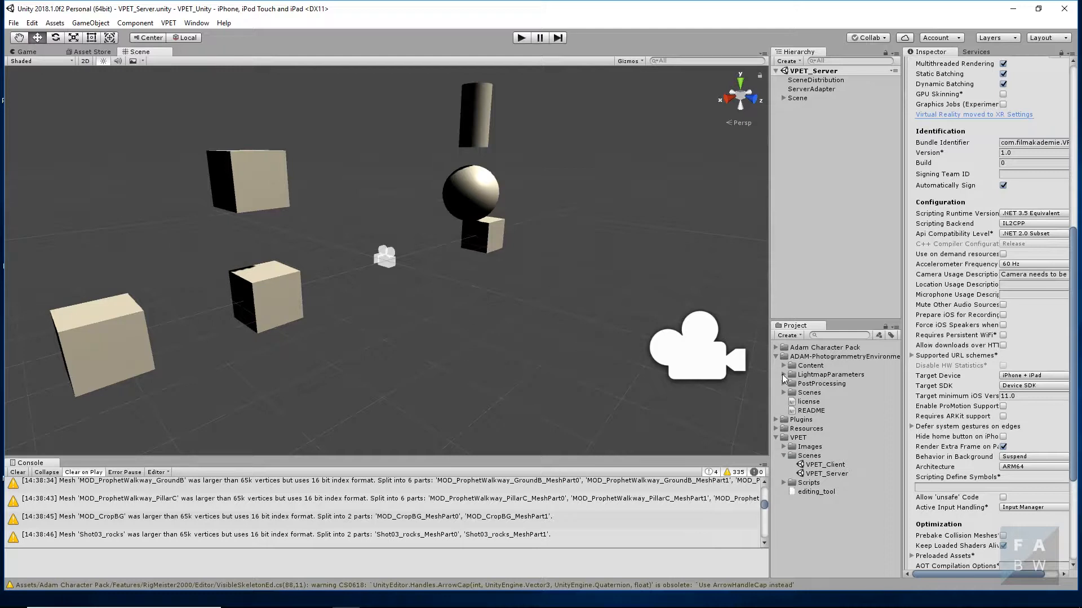
pyautogui.click(775, 356)
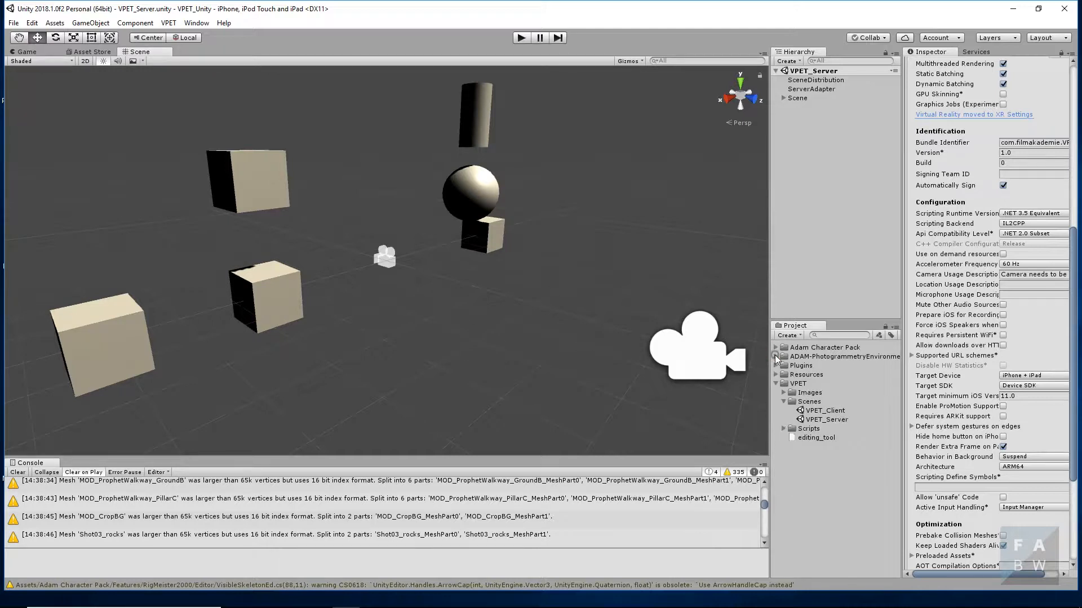
pyautogui.click(776, 347)
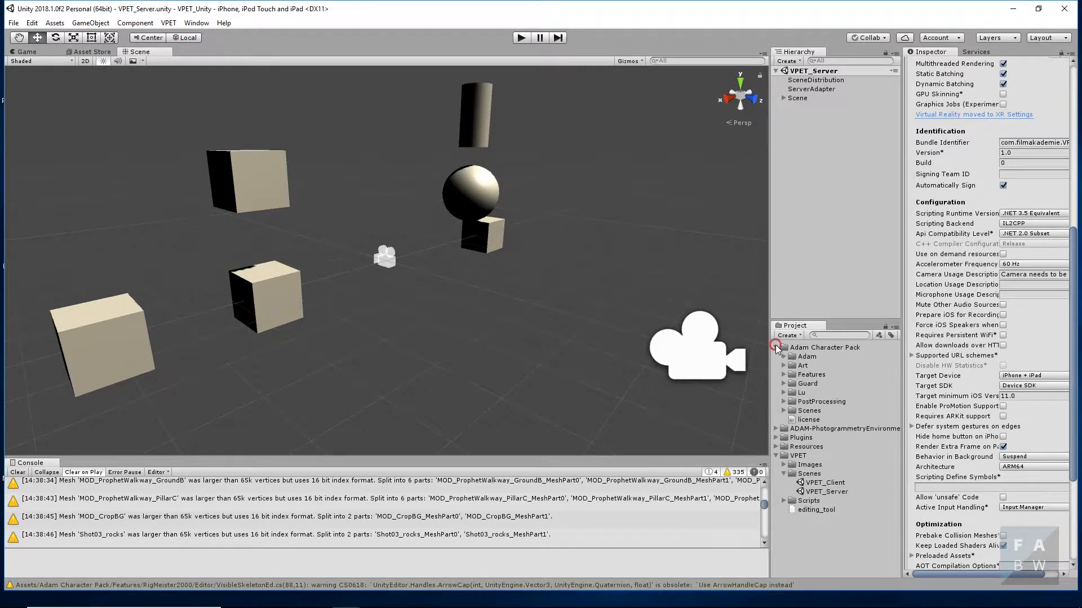
pyautogui.click(782, 98)
pyautogui.click(798, 125)
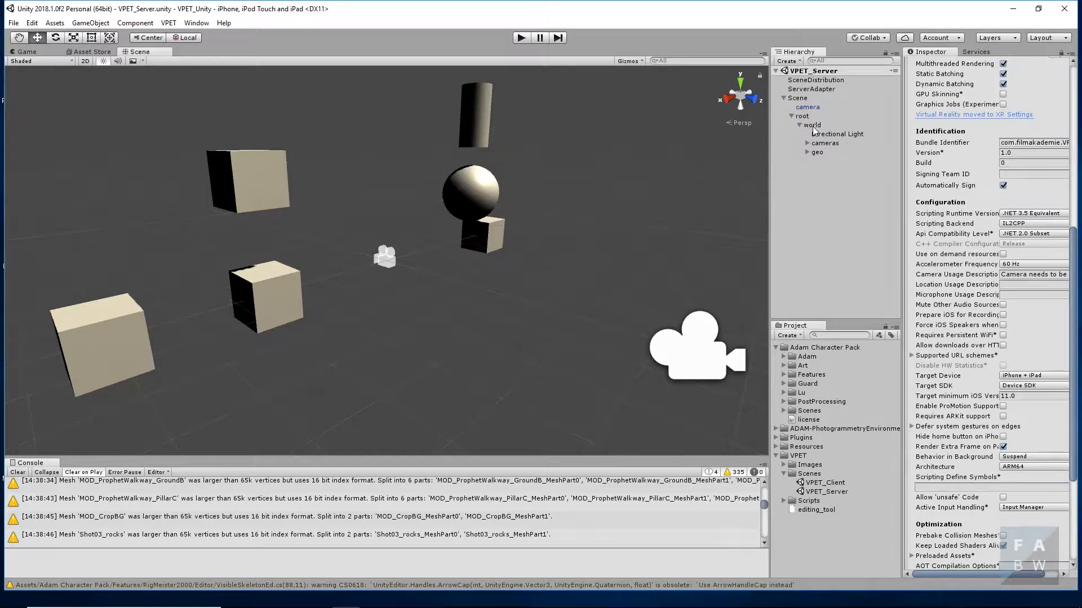
pyautogui.click(807, 152)
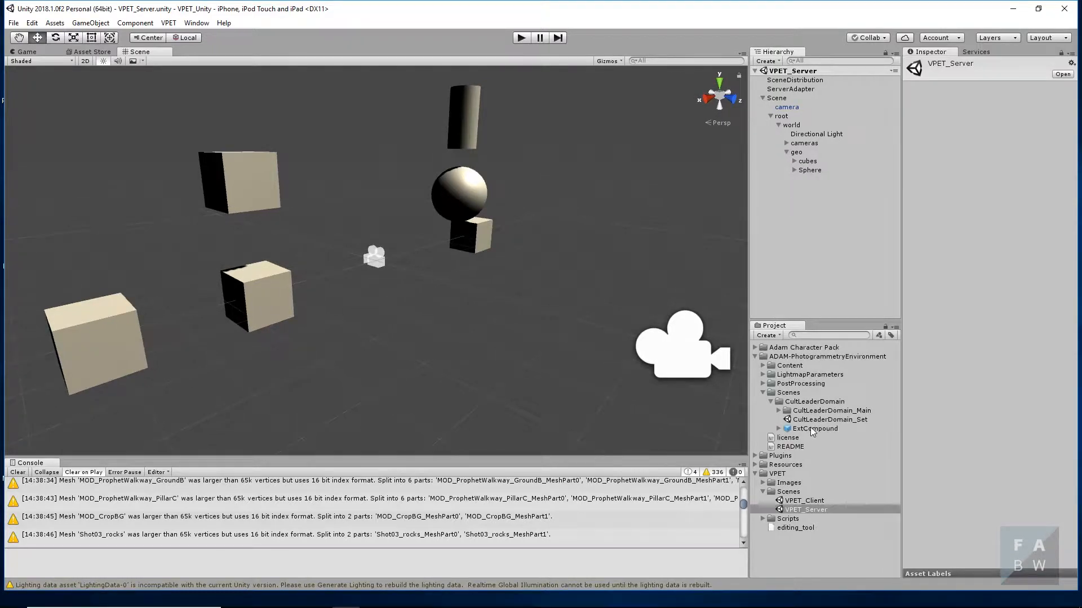
pyautogui.moveTo(812, 428); pyautogui.dragTo(810, 161)
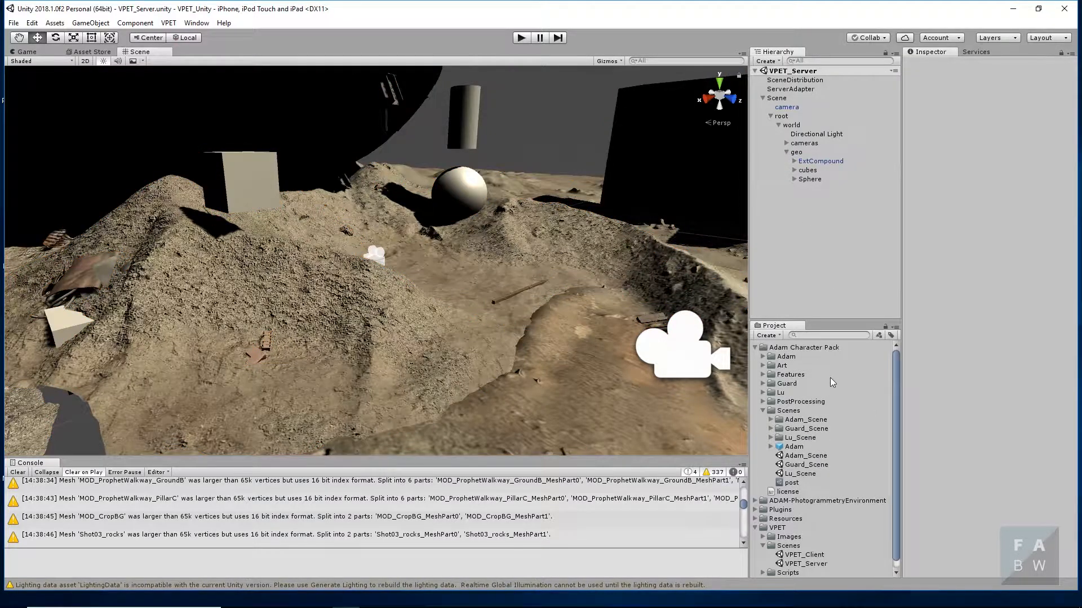
# - Add the Adam prefab from the Adam Character Pack's Scenes folder to the geo group in the hierarchy
pyautogui.moveTo(793, 450); pyautogui.dragTo(817, 173)
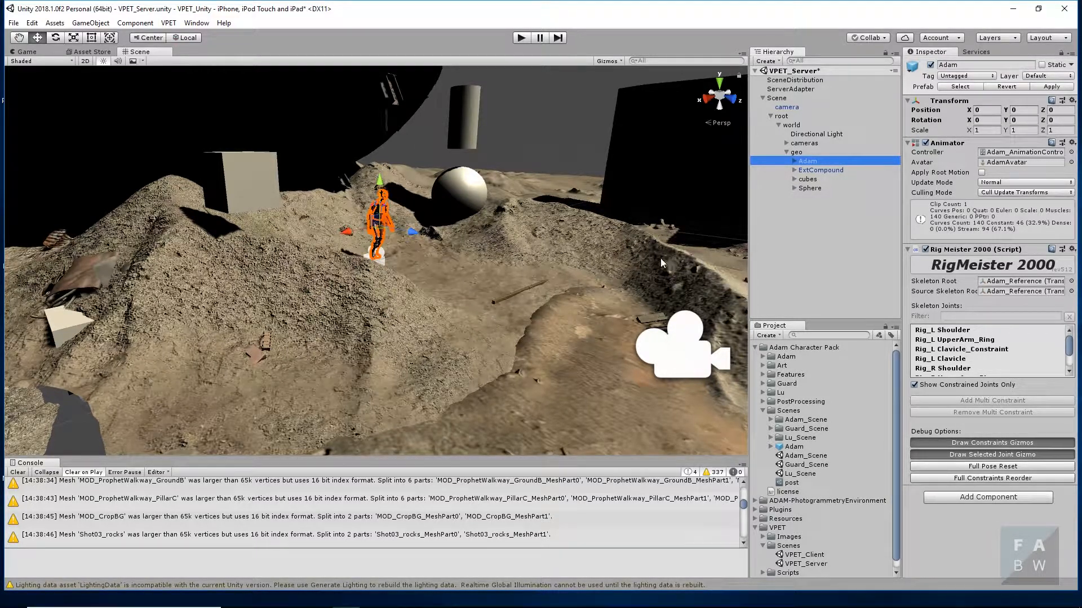
pyautogui.scroll(-10, 470, 262)
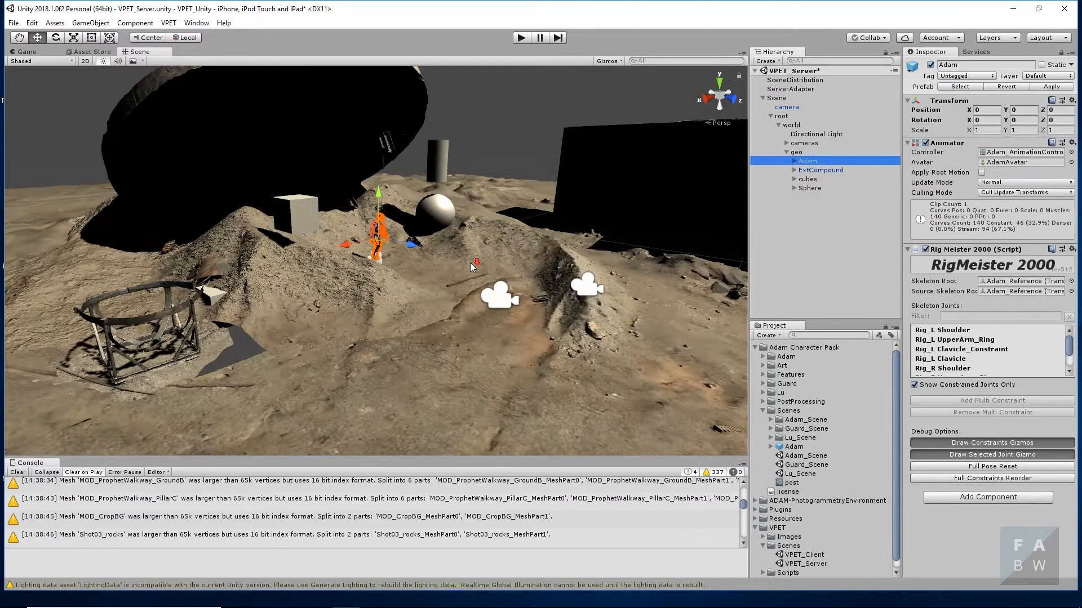
pyautogui.scroll(-3, 470, 262)
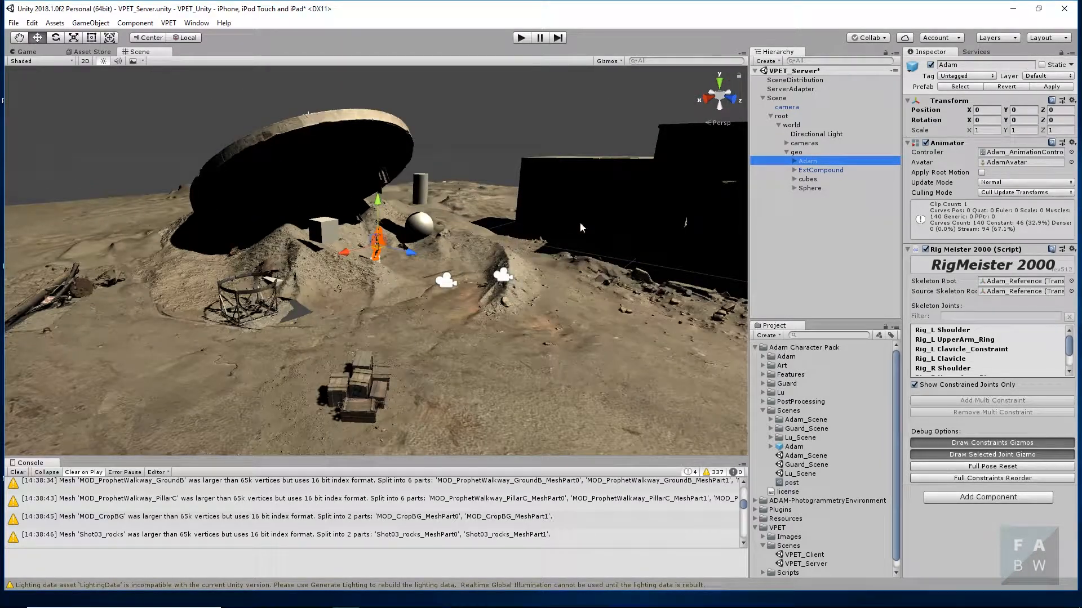
# - Delete the cubes and Sphere objects from the geo group in the hierarchy
pyautogui.click(807, 179)
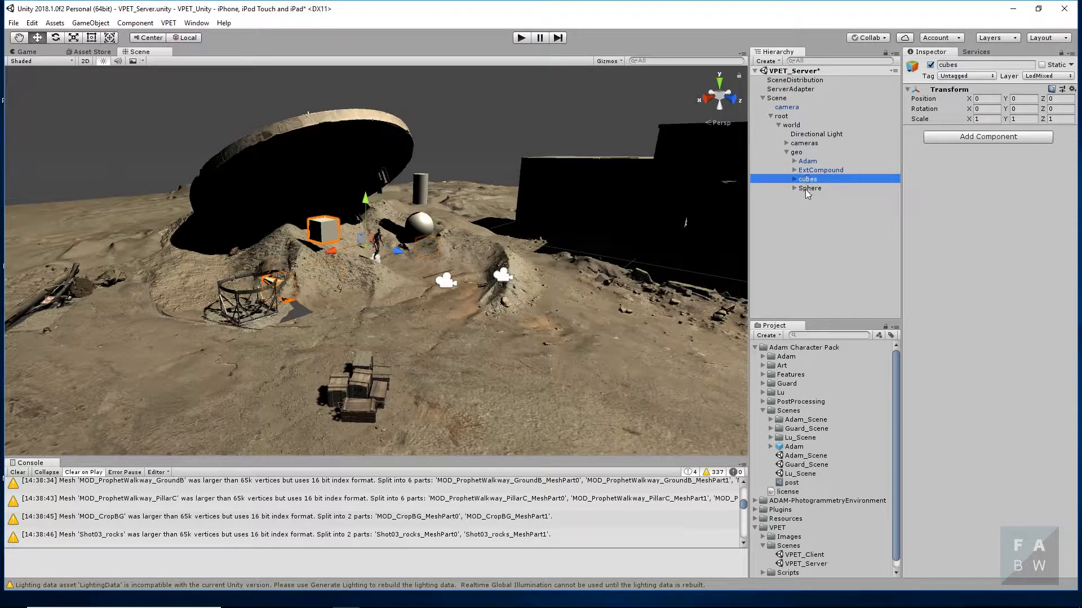
pyautogui.keyDown('ctrl'); pyautogui.click(806, 189); pyautogui.keyUp('ctrl')
pyautogui.rightClick(804, 188)
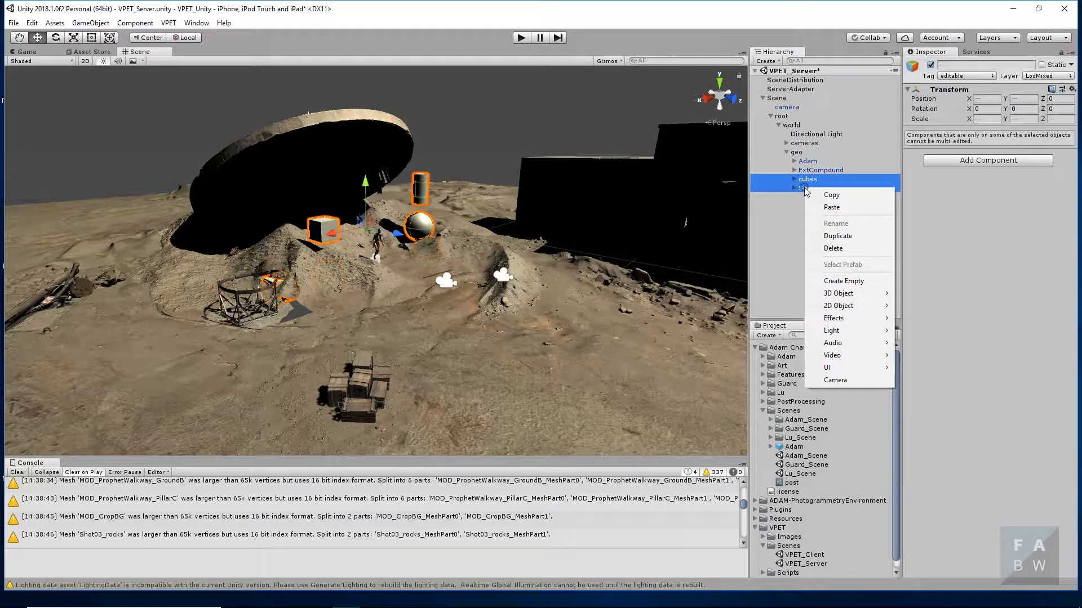
pyautogui.click(830, 249)
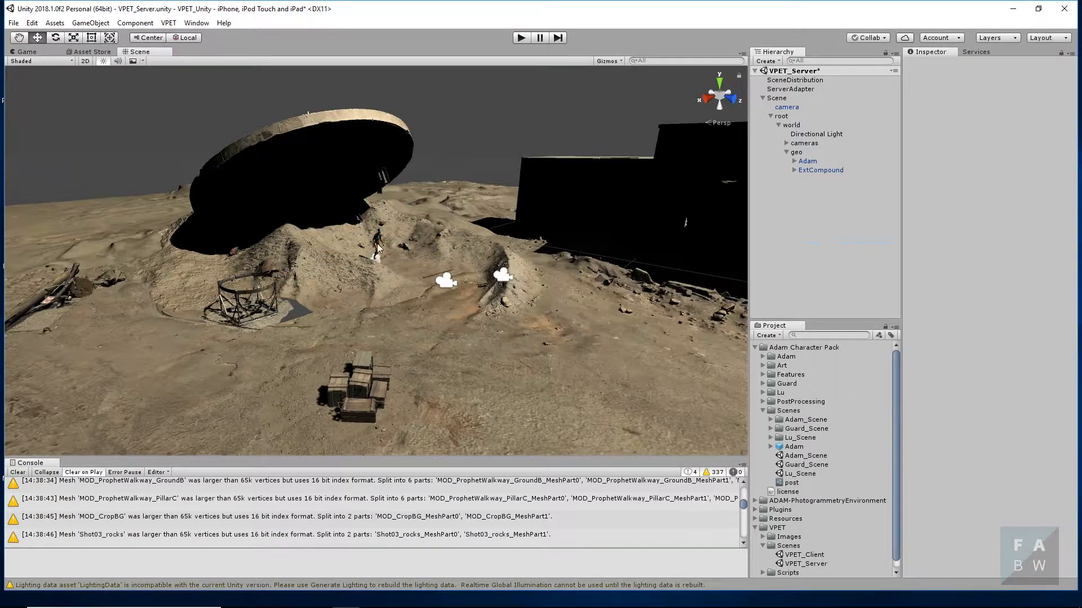
# - Move the Adam character to about Z 12.32 and lower it to about Y -0.34
pyautogui.click(805, 160)
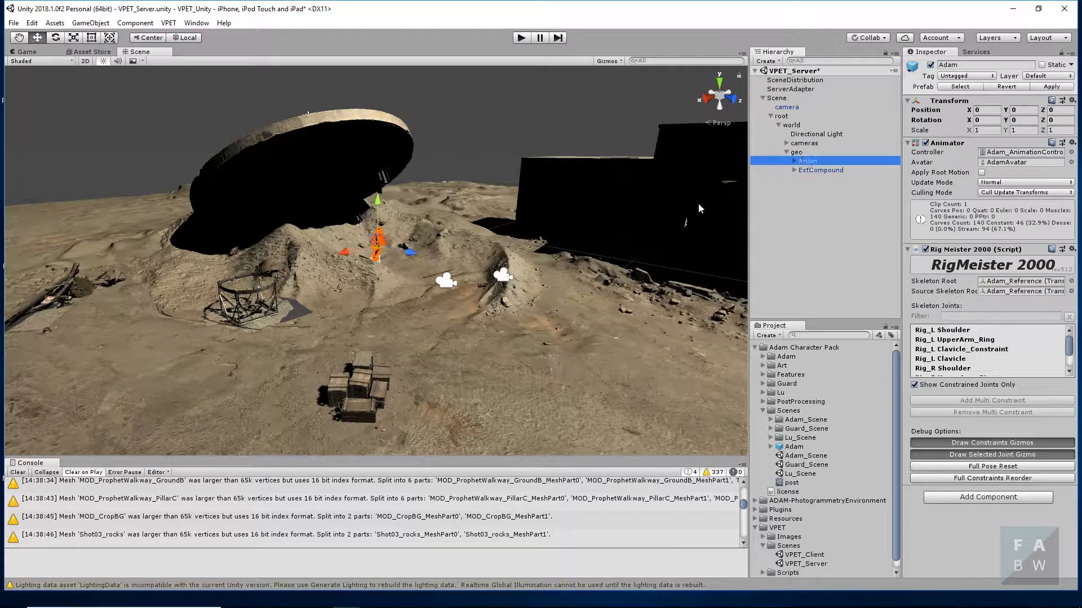
pyautogui.moveTo(421, 256); pyautogui.dragTo(569, 281)
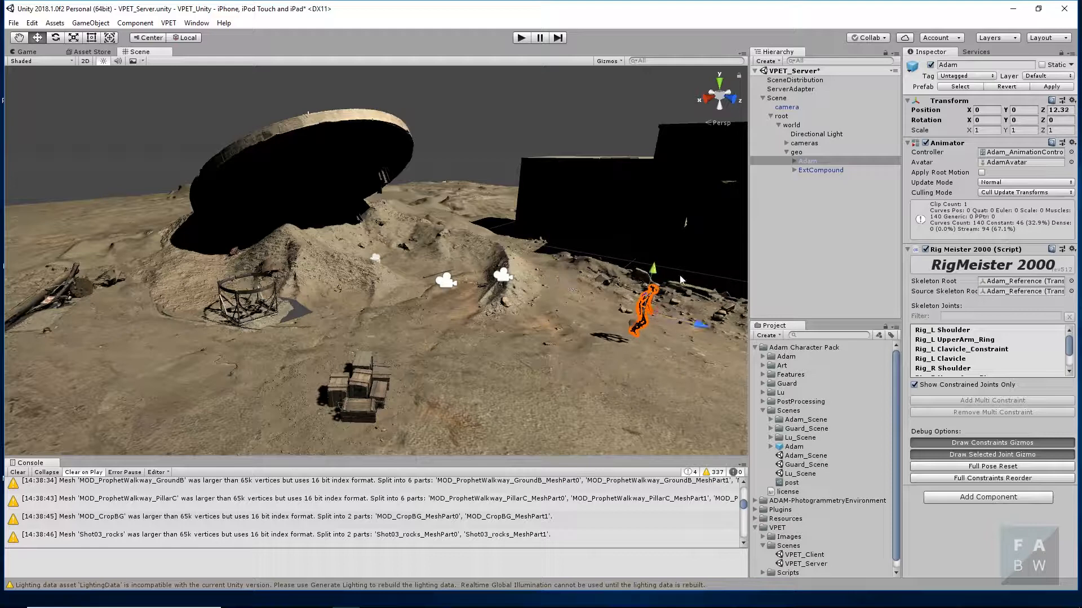
pyautogui.moveTo(652, 269); pyautogui.dragTo(651, 277)
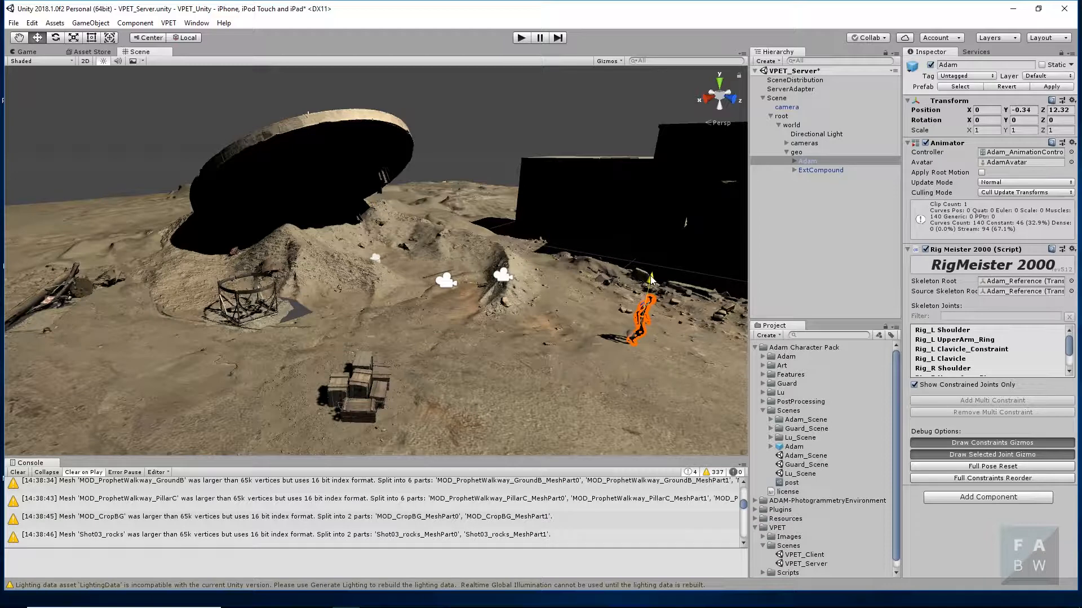
# - Examine Adam's placement on the terrain in relation to the compound from several viewpoints
pyautogui.click(622, 355)
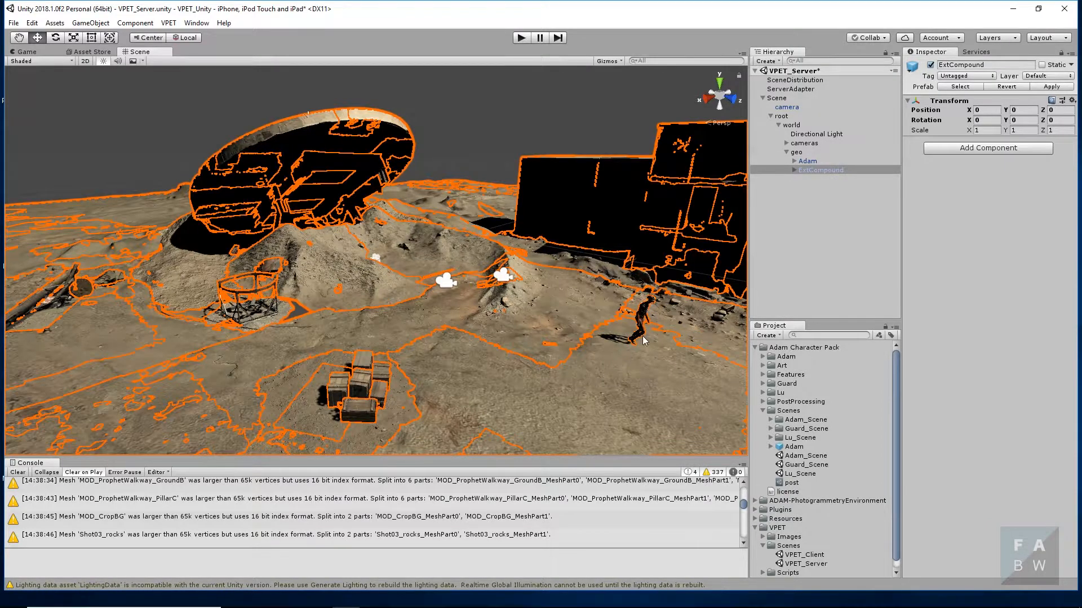
pyautogui.click(644, 317)
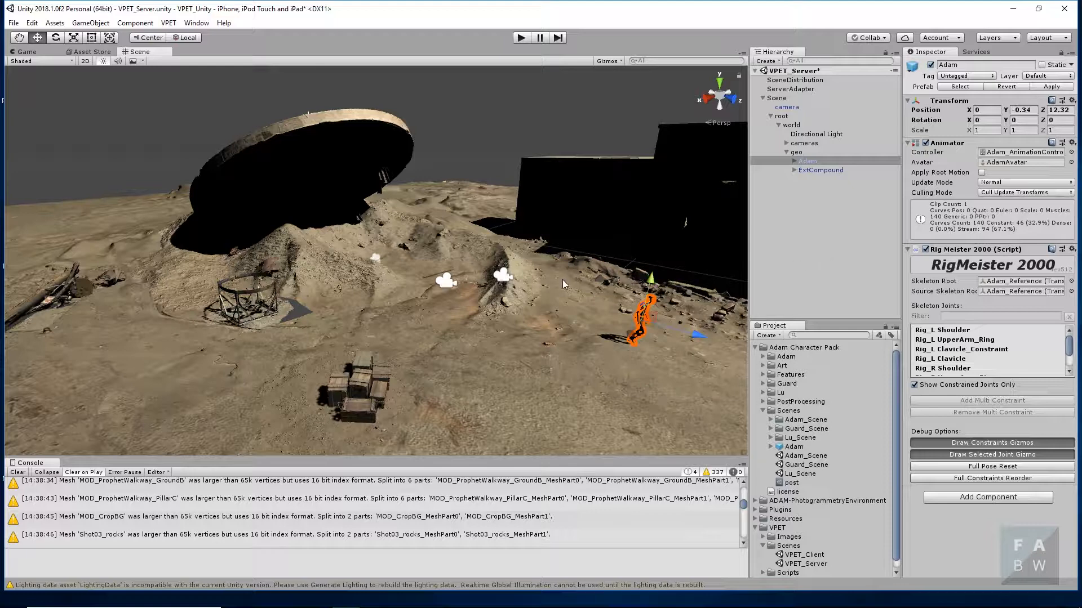
pyautogui.keyDown('alt'); pyautogui.moveTo(560, 278); pyautogui.dragTo(445, 290); pyautogui.keyUp('alt')
pyautogui.scroll(6, 445, 287)
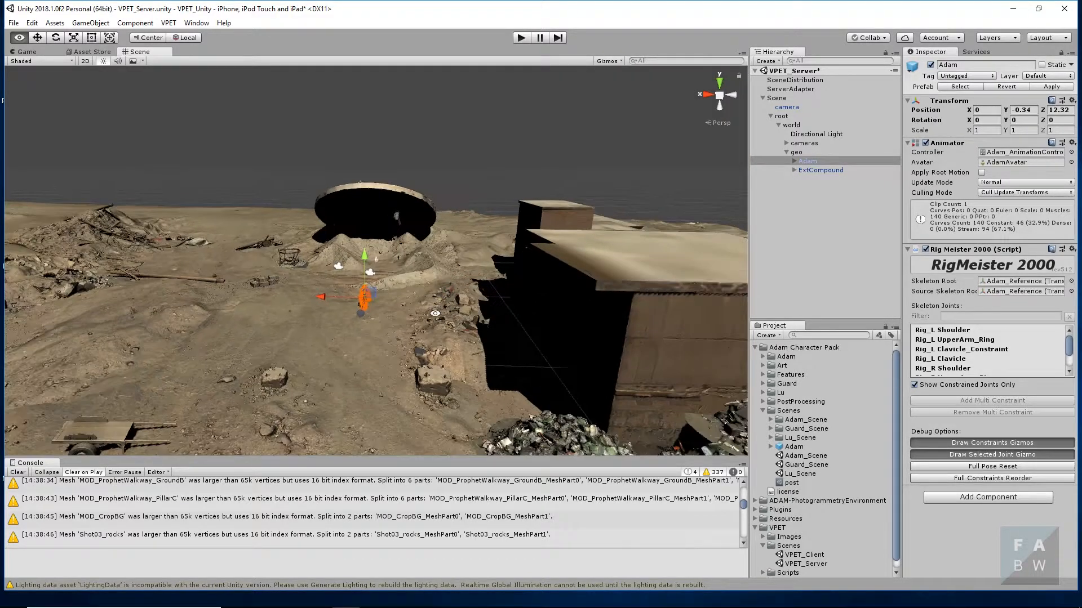
pyautogui.keyDown('alt'); pyautogui.moveTo(407, 345); pyautogui.dragTo(561, 349); pyautogui.keyUp('alt')
pyautogui.moveTo(560, 349); pyautogui.dragTo(471, 351, button='middle')
pyautogui.scroll(5, 469, 350)
pyautogui.scroll(-1, 469, 351)
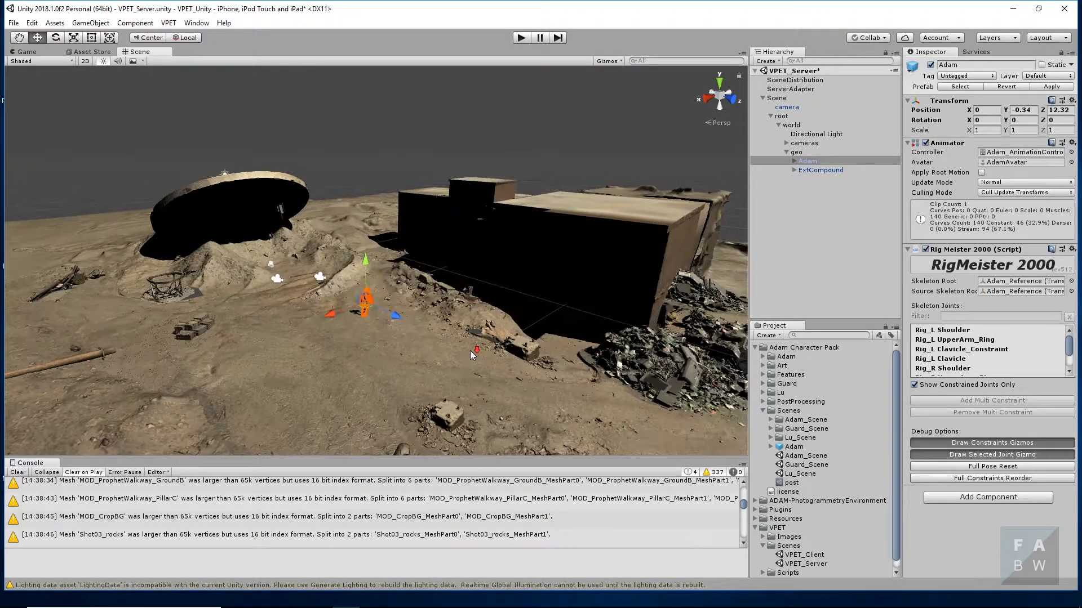
# - Rename the ExtCompound object in the geo group to ExtCompound_high
pyautogui.click(813, 172)
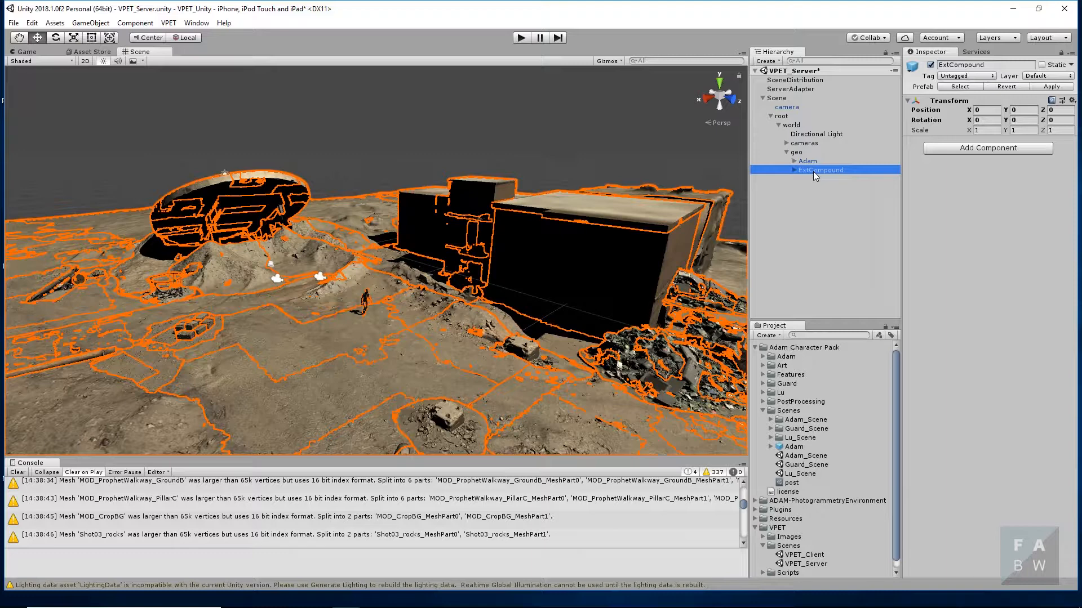
pyautogui.click(847, 170)
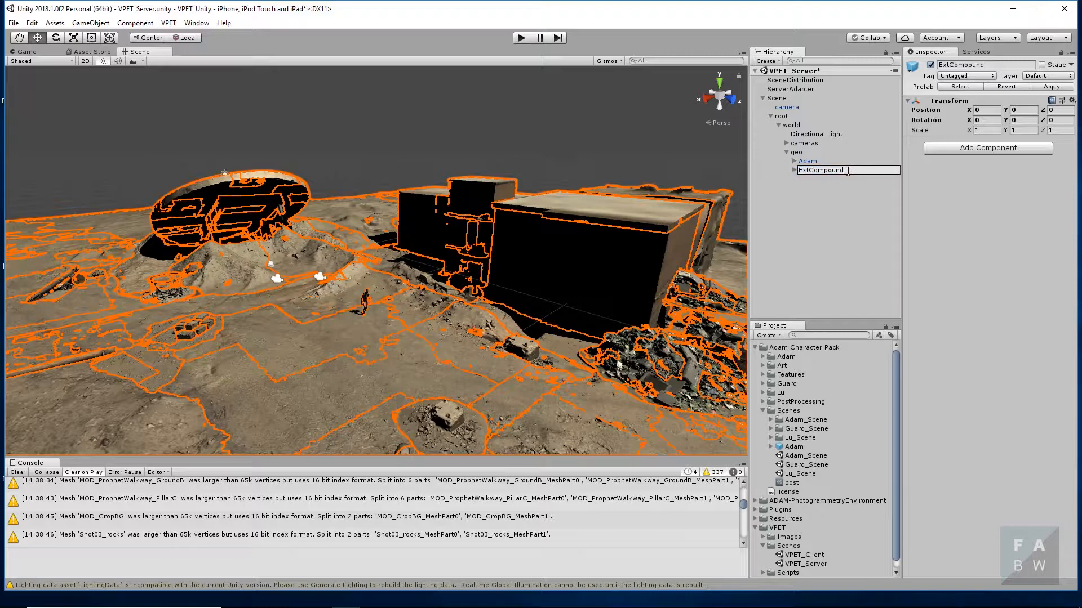
pyautogui.write('_high')
pyautogui.click(836, 198)
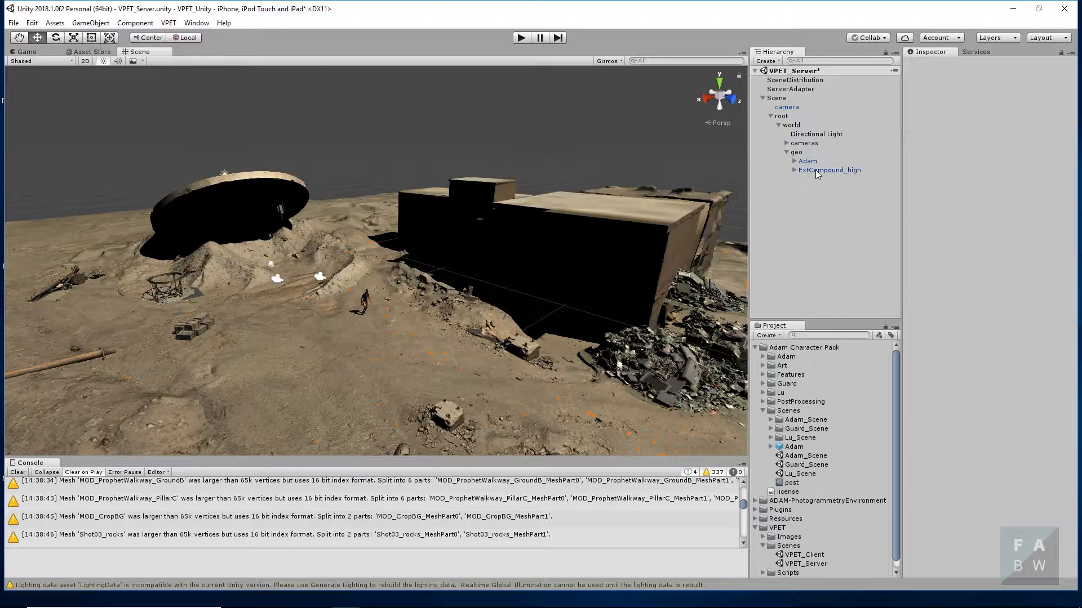
# - Search the Asset Store for "Mesh Simpl" and open the Mesh Simplify asset by Ultimate Game Tools
pyautogui.click(99, 52)
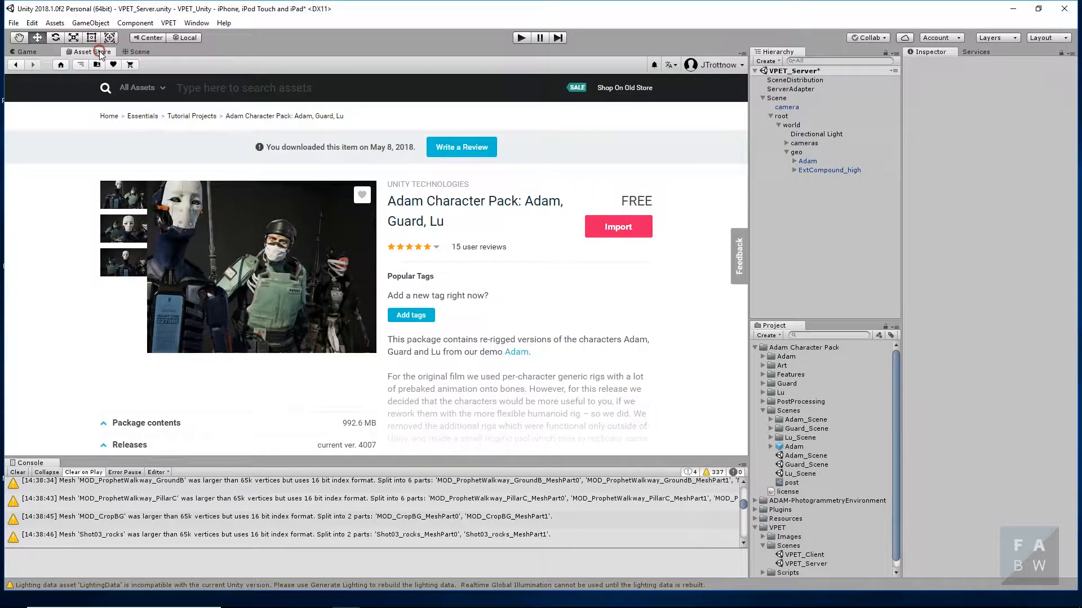
pyautogui.click(177, 87)
pyautogui.write('Mesh S')
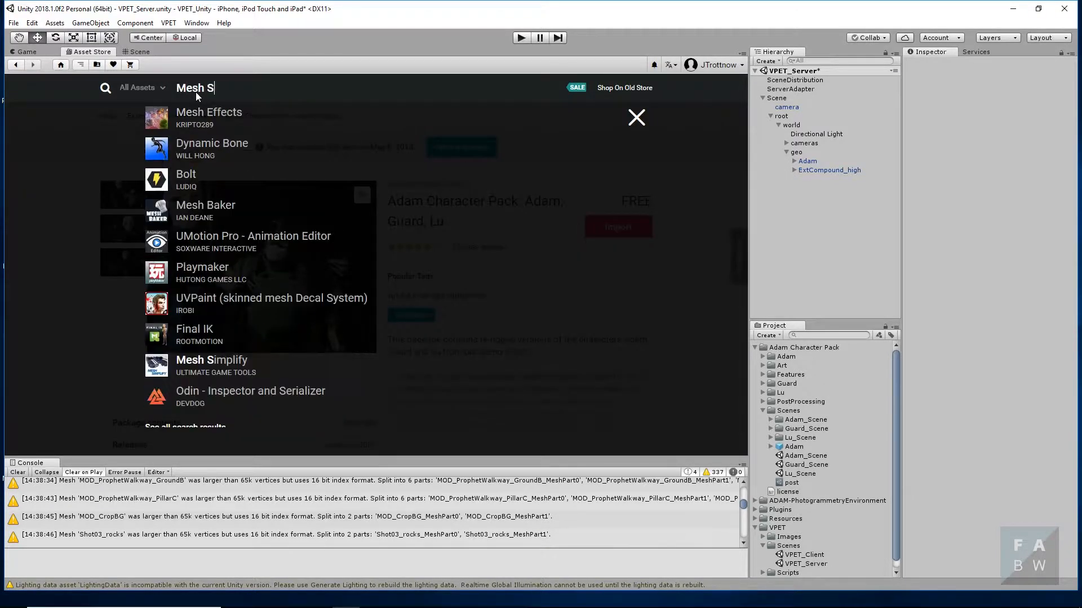
pyautogui.write('impl')
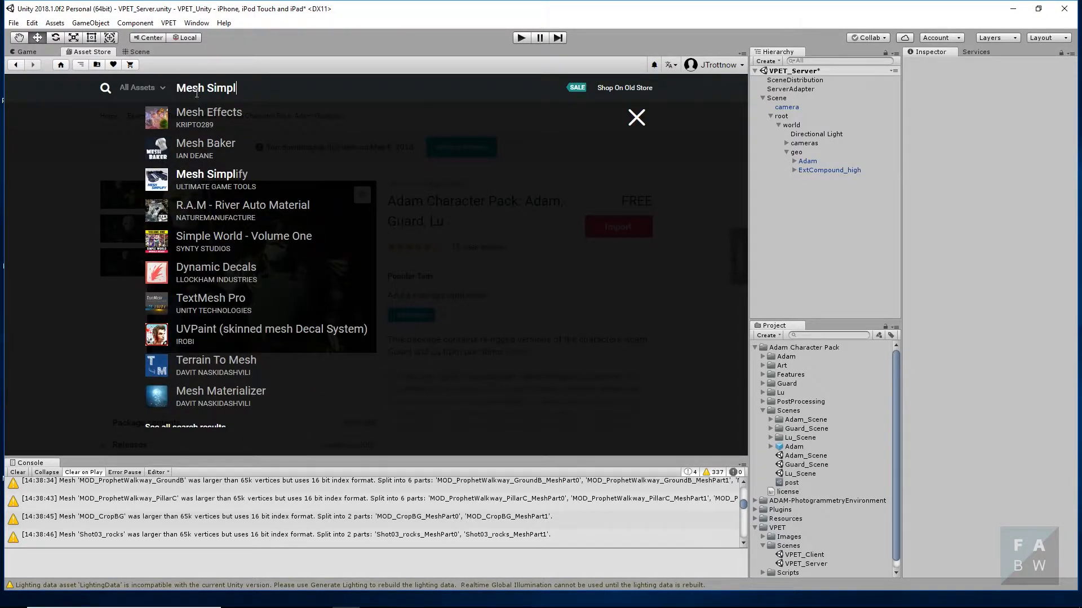
pyautogui.click(218, 176)
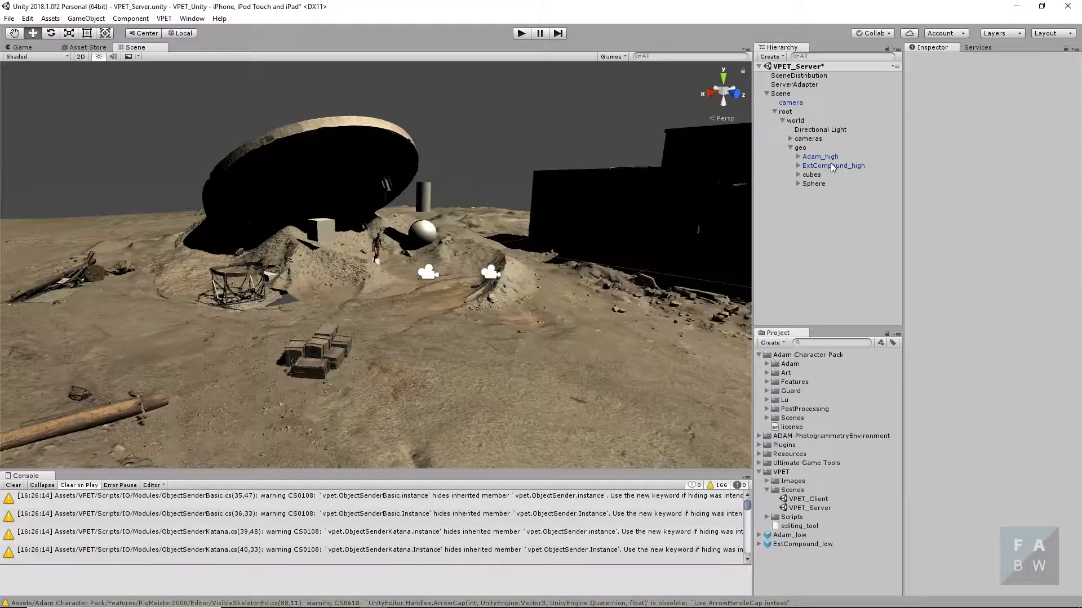
# - Duplicate Adam_high in the geo group and add a Mesh Simplify component to the copy
pyautogui.click(834, 158)
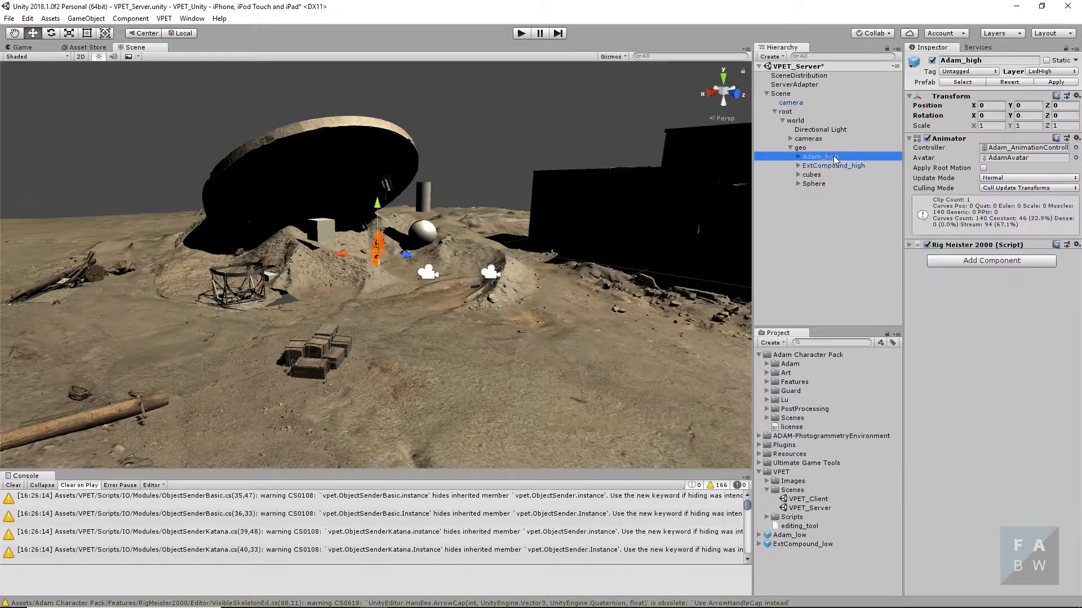
pyautogui.rightClick(834, 158)
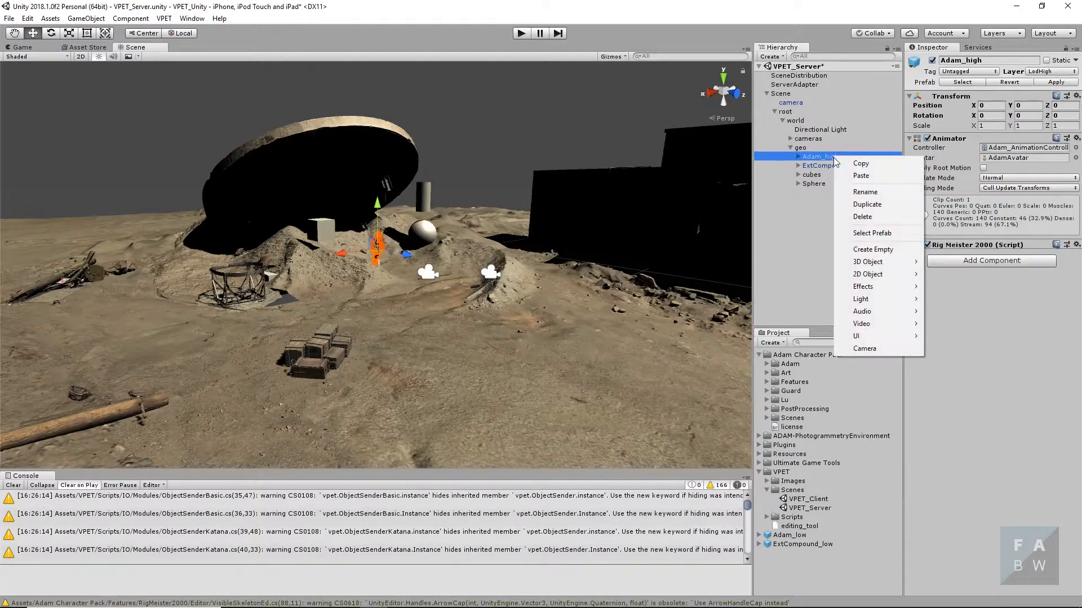
pyautogui.click(870, 205)
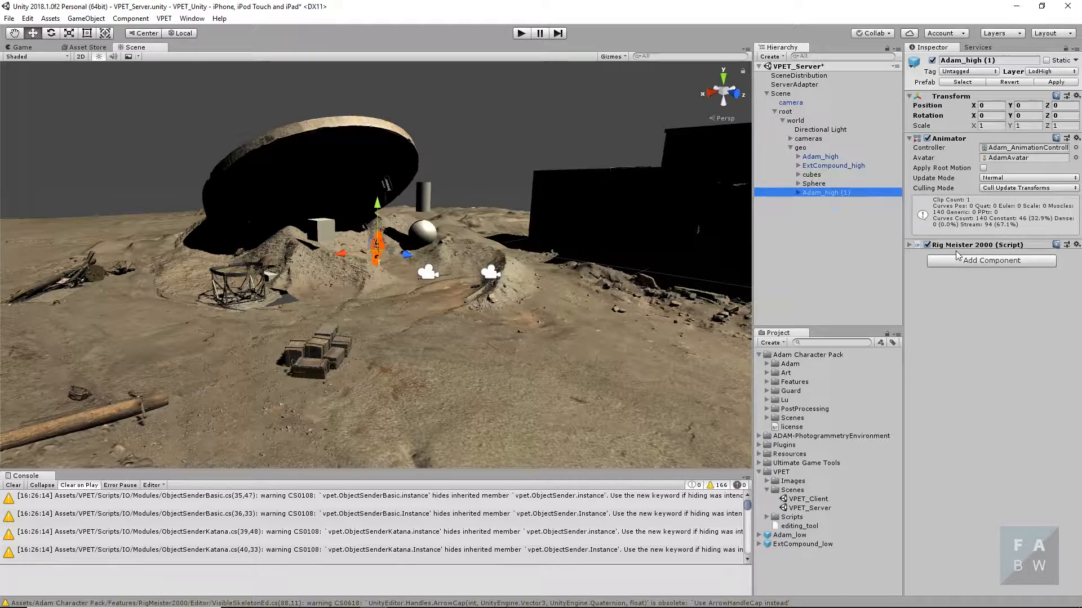
pyautogui.click(1011, 262)
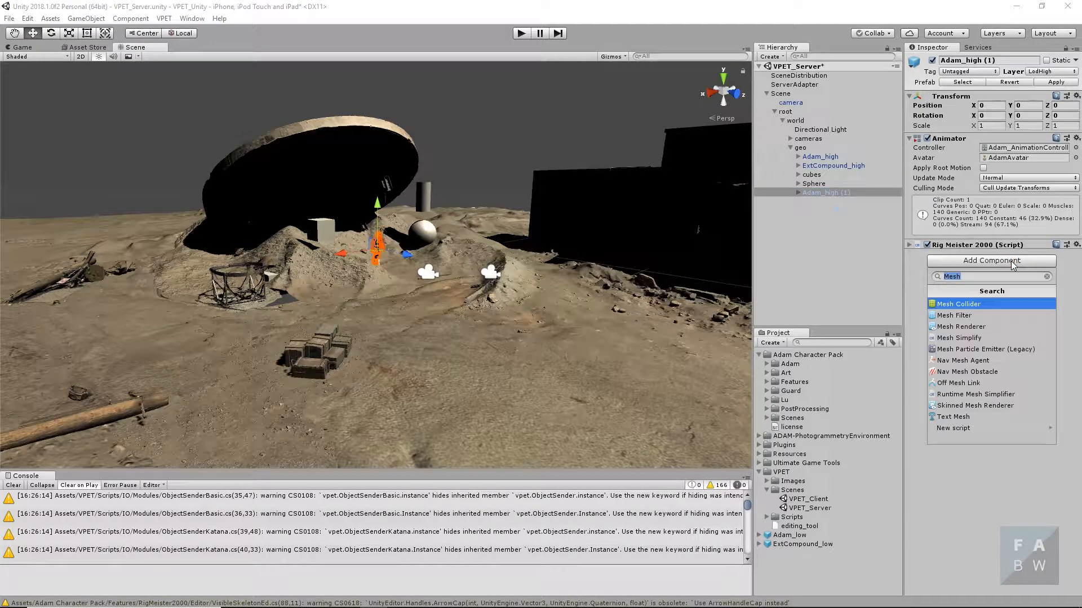
pyautogui.click(966, 339)
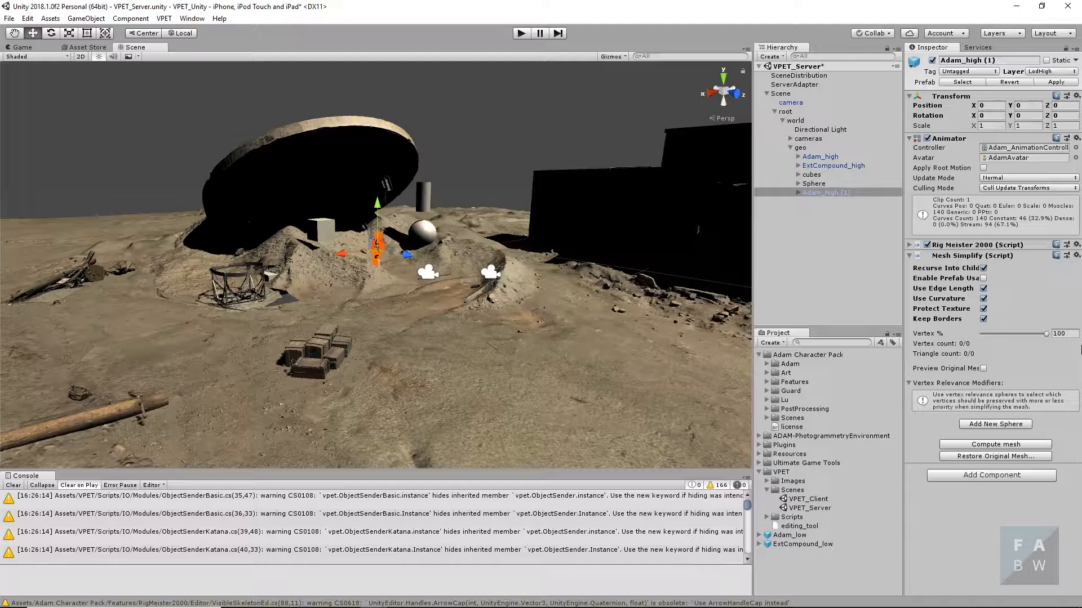
# - Set the Mesh Simplify vertex percentage of the duplicated Adam to 25
pyautogui.moveTo(991, 333); pyautogui.dragTo(997, 333)
pyautogui.click(1051, 334)
pyautogui.moveTo(1069, 333); pyautogui.dragTo(1018, 337)
pyautogui.write('25')
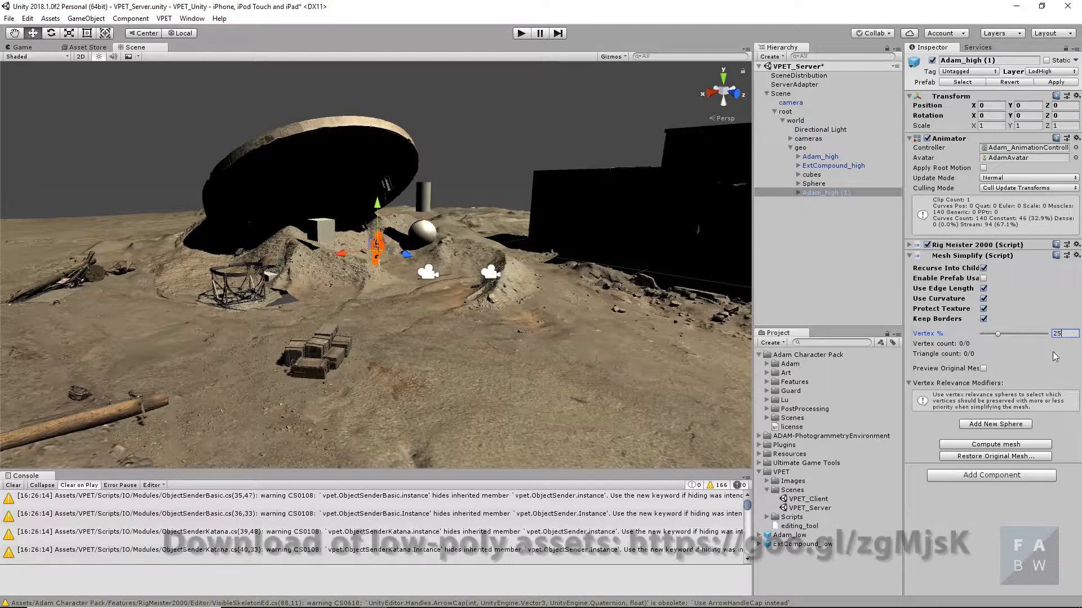
pyautogui.click(1025, 446)
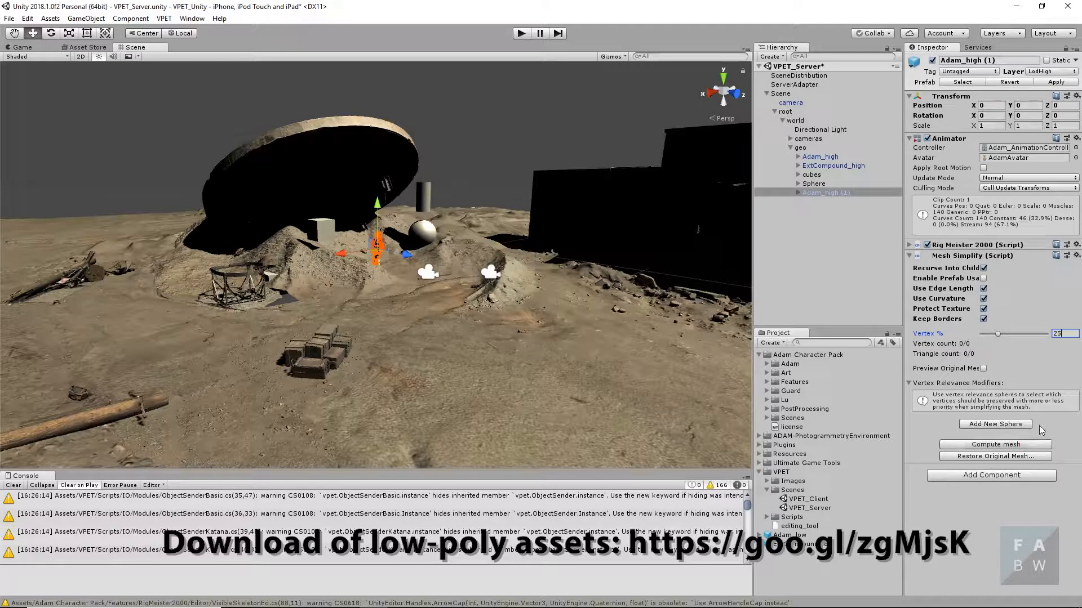
# - Rename the Adam_high duplicate to Adam_low and compute its simplified mesh
pyautogui.click(844, 185)
pyautogui.click(847, 193)
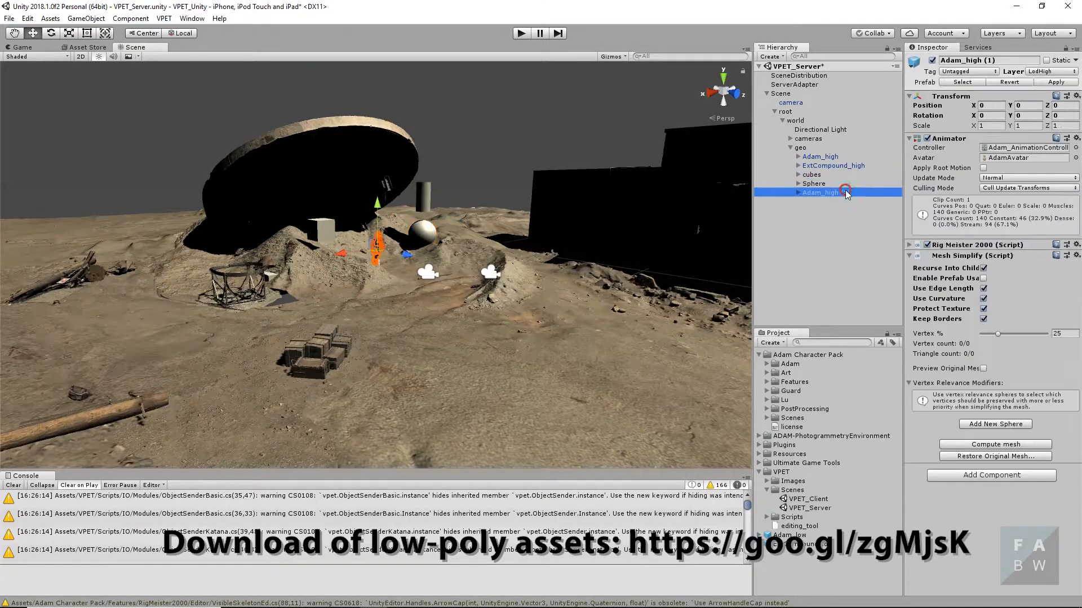
pyautogui.moveTo(852, 193); pyautogui.dragTo(828, 197)
pyautogui.write('low')
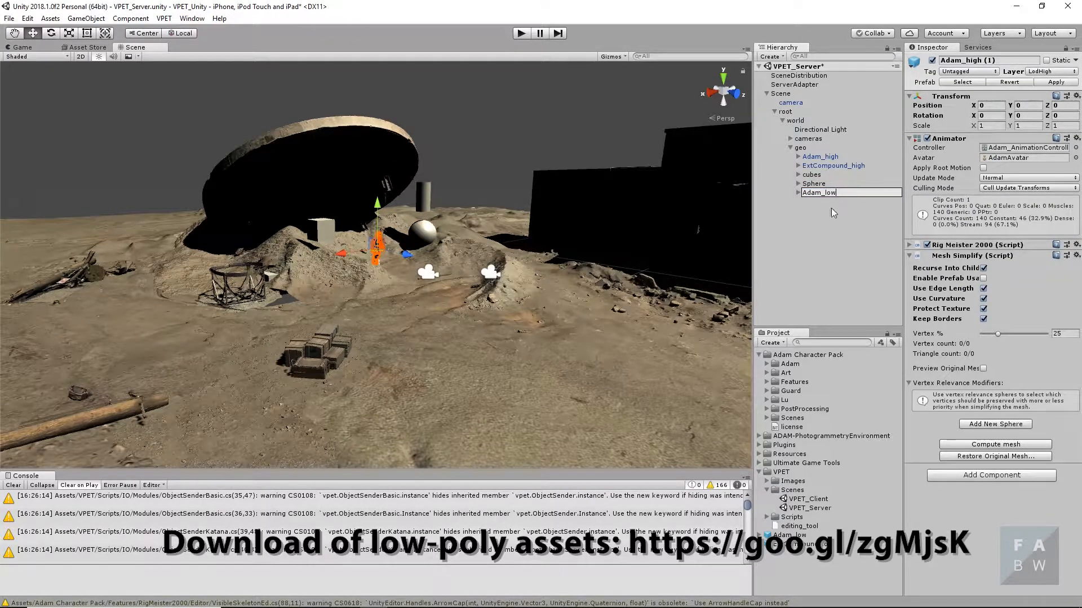
pyautogui.click(833, 221)
pyautogui.click(828, 195)
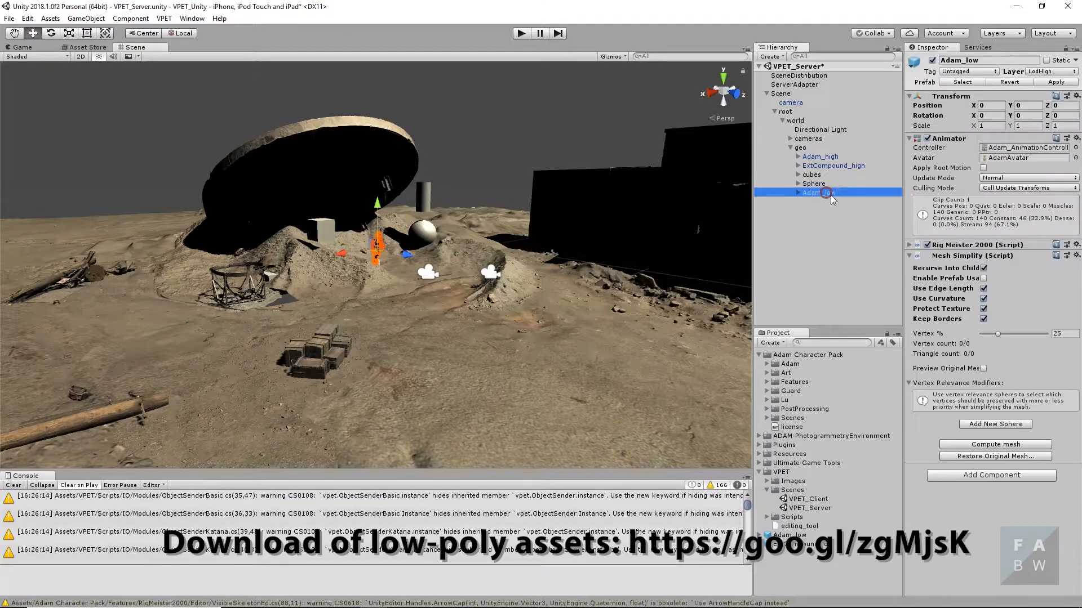
pyautogui.click(1003, 445)
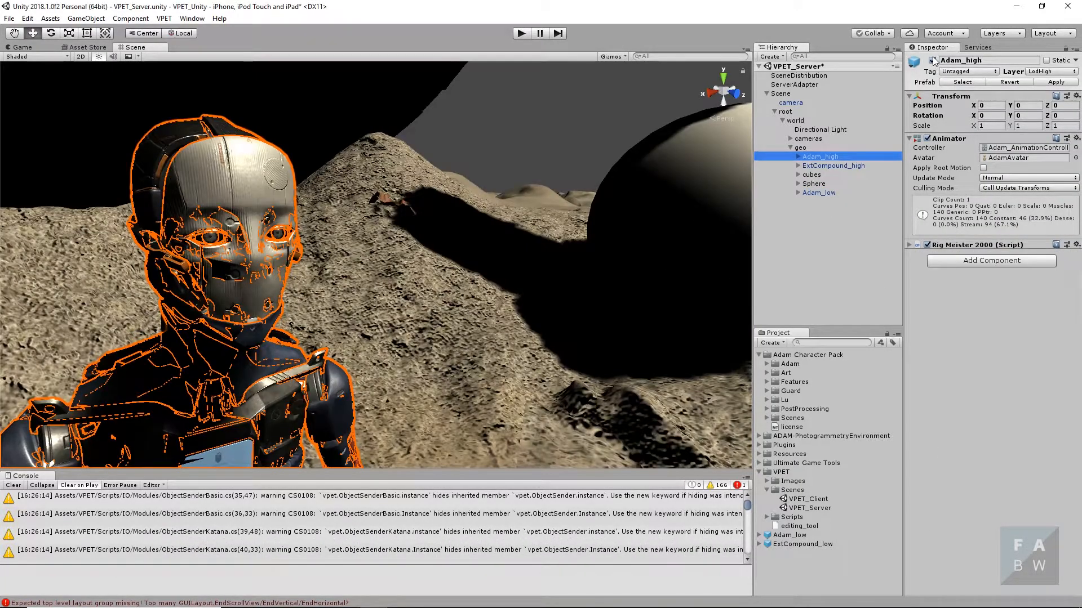
# - Toggle Adam_high off and on repeatedly to compare its detail with Adam_low, leaving it enabled
pyautogui.click(933, 61)
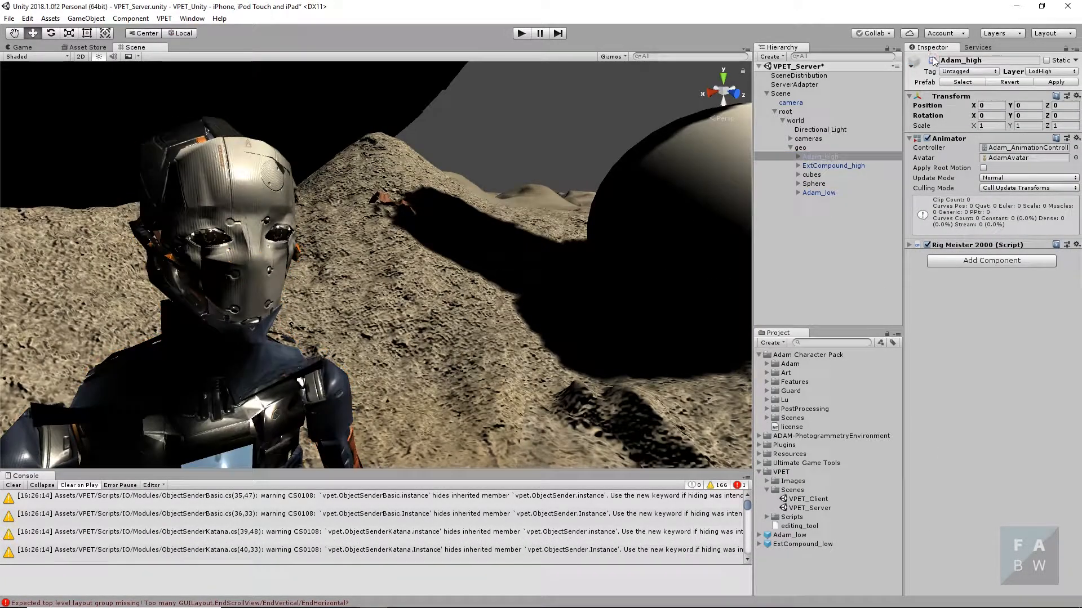
pyautogui.click(934, 60)
pyautogui.click(933, 60)
pyautogui.click(933, 60)
pyautogui.click(934, 60)
pyautogui.click(933, 60)
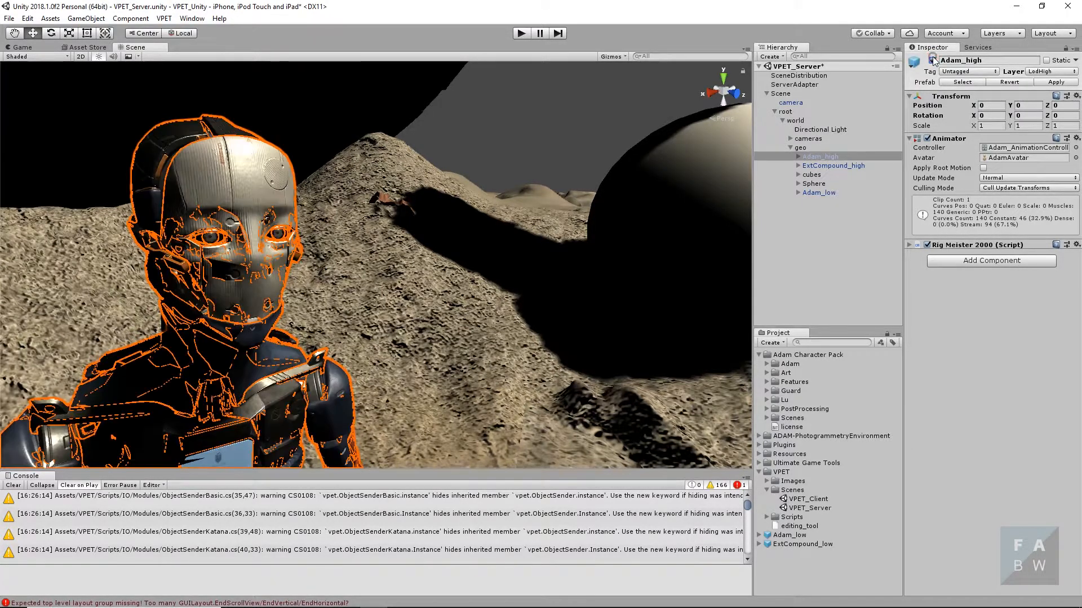
pyautogui.click(934, 60)
pyautogui.click(934, 60)
pyautogui.click(934, 61)
pyautogui.click(934, 60)
pyautogui.click(934, 60)
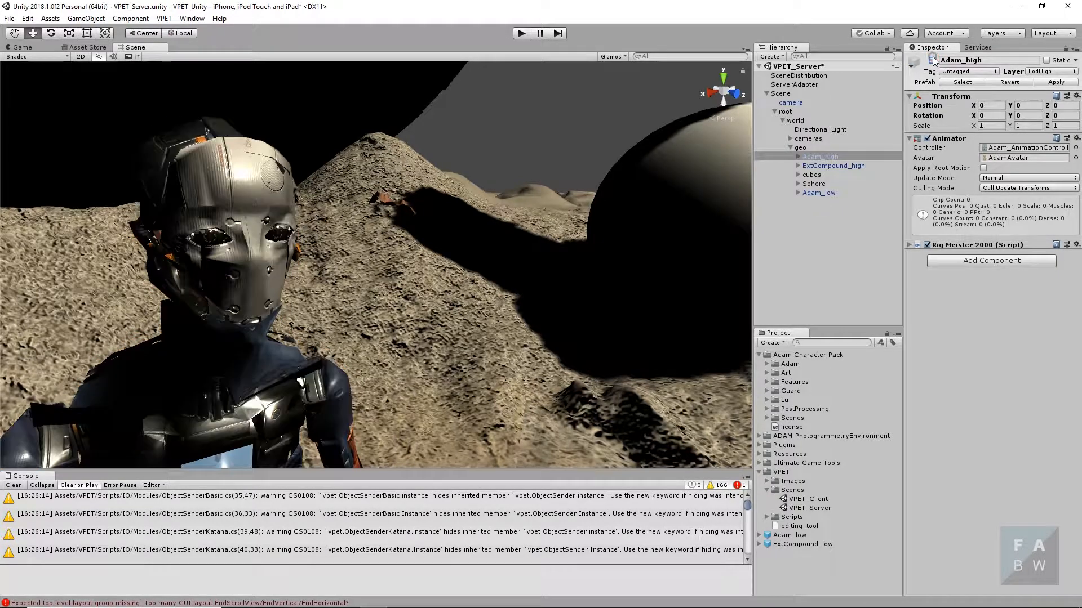
pyautogui.click(934, 60)
pyautogui.scroll(-3, 498, 251)
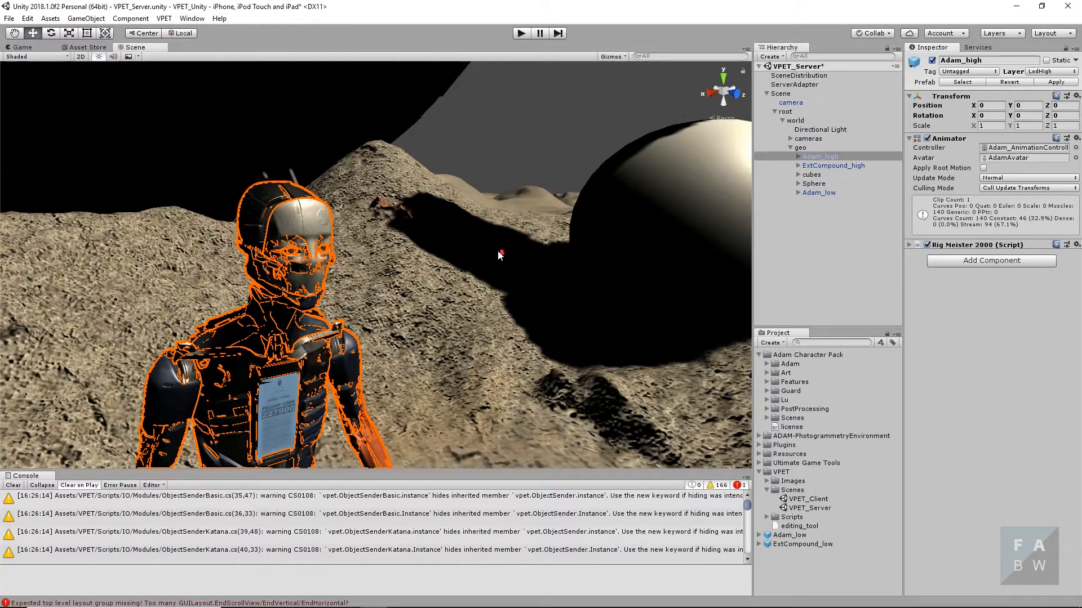
pyautogui.scroll(-10, 498, 252)
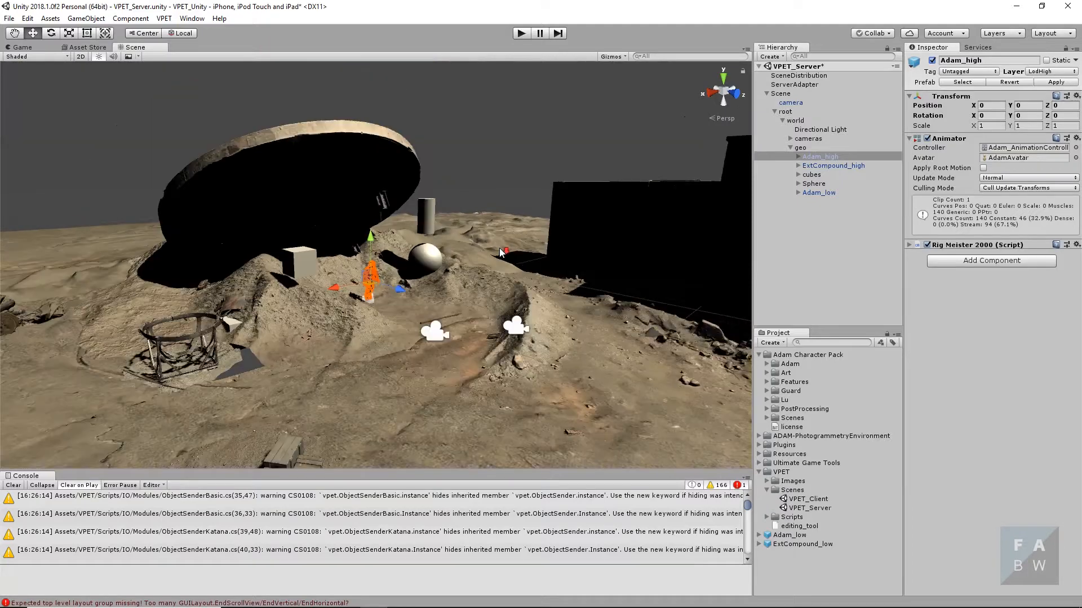
pyautogui.scroll(-5, 500, 252)
pyautogui.scroll(-1, 489, 352)
pyautogui.moveTo(487, 352); pyautogui.dragTo(456, 329, button='middle')
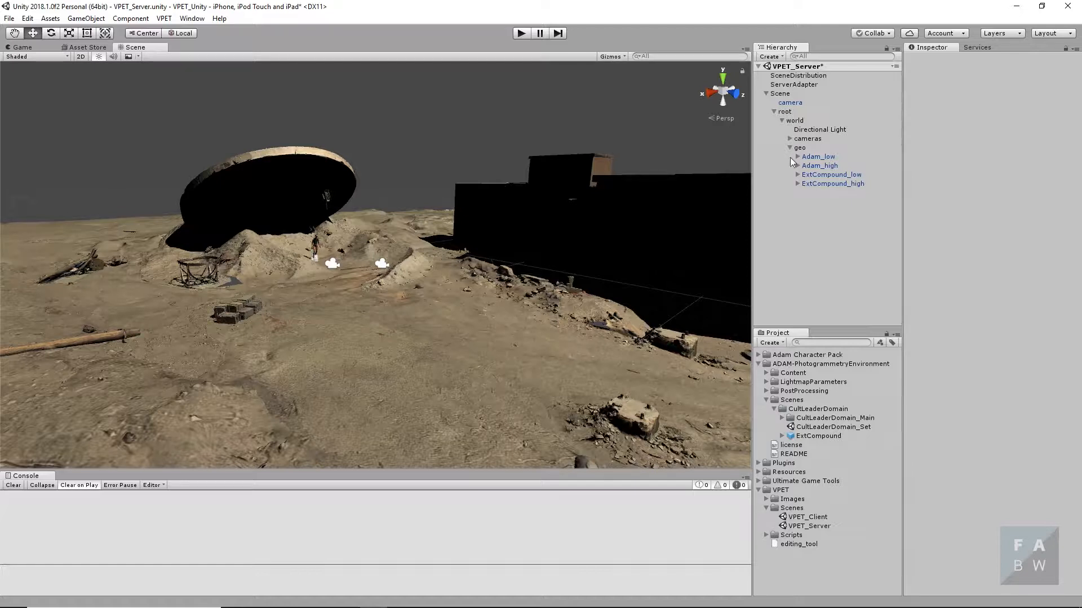
# - Assign ExtCompound_high in the geo group and all its child objects to the LodHigh layer
pyautogui.click(823, 185)
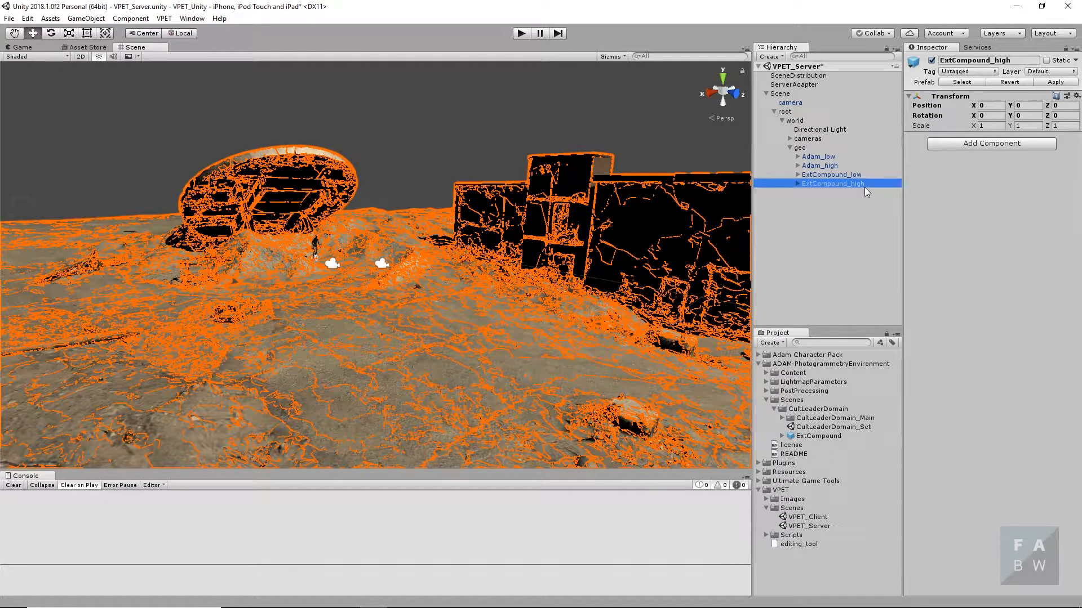
pyautogui.click(1054, 71)
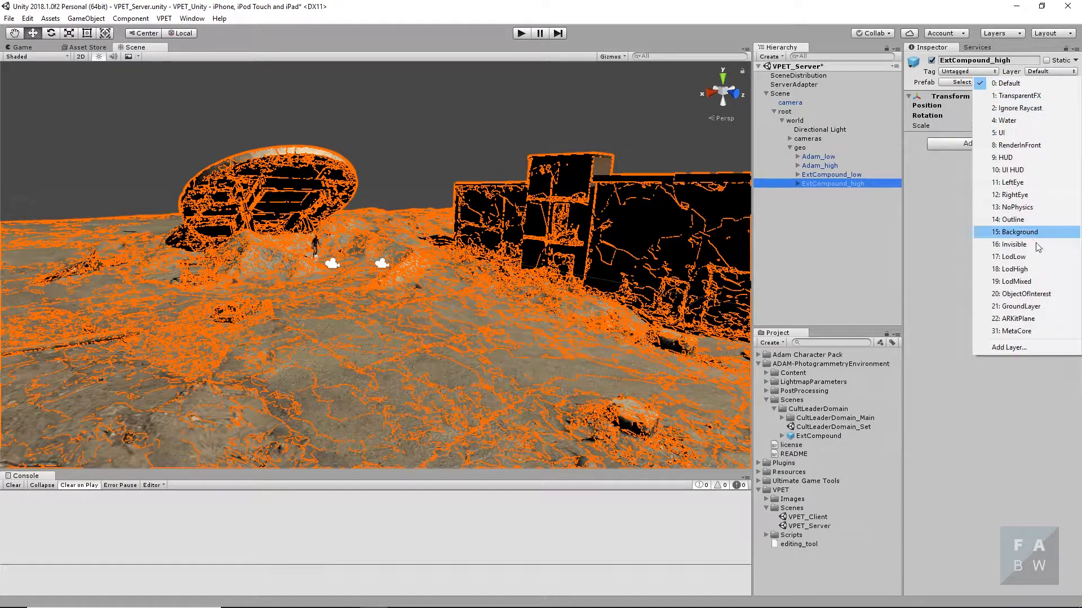
pyautogui.click(1021, 271)
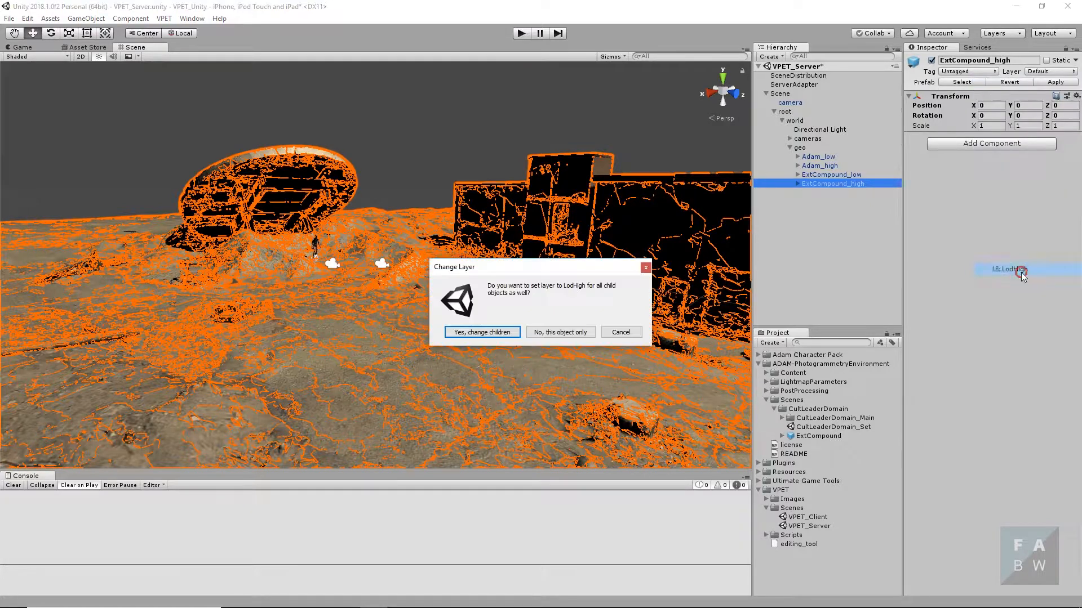
pyautogui.click(503, 333)
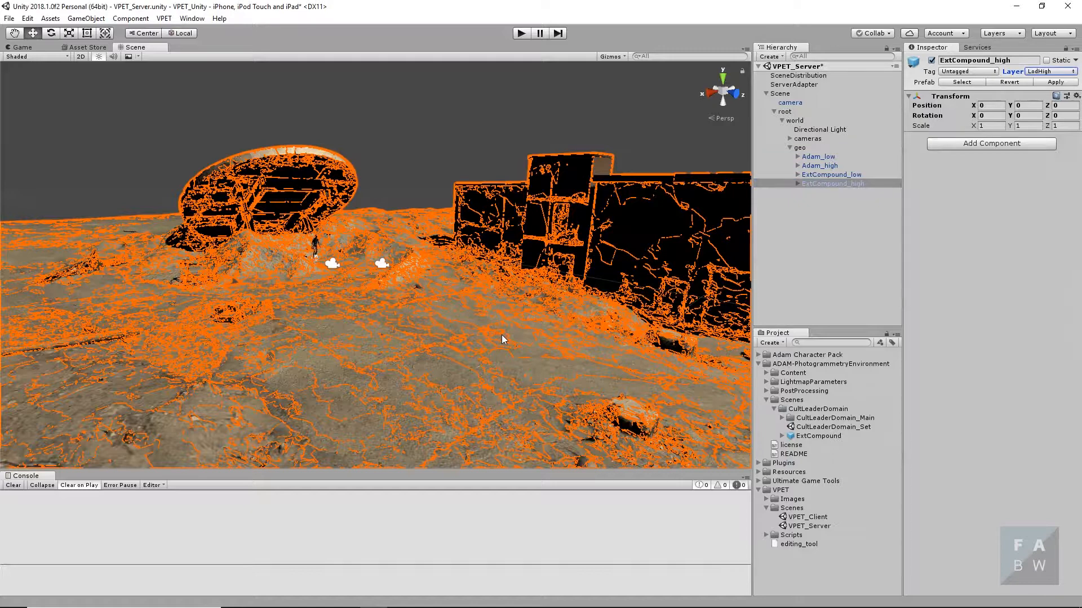
# - Assign ExtCompound_low in the geo group and all its child objects to the LodLow layer
pyautogui.click(847, 176)
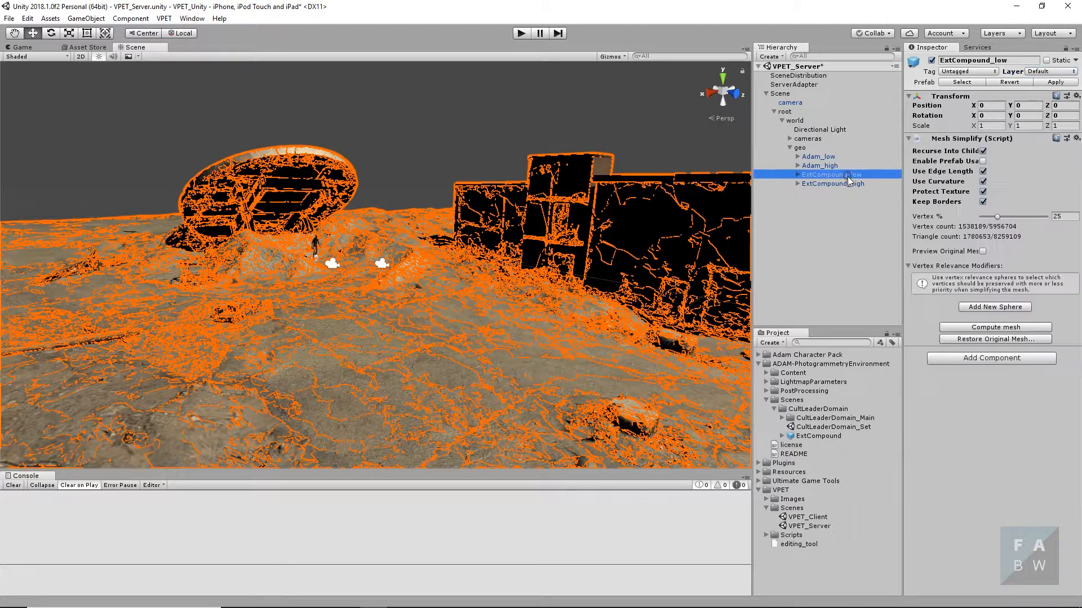
pyautogui.click(1051, 71)
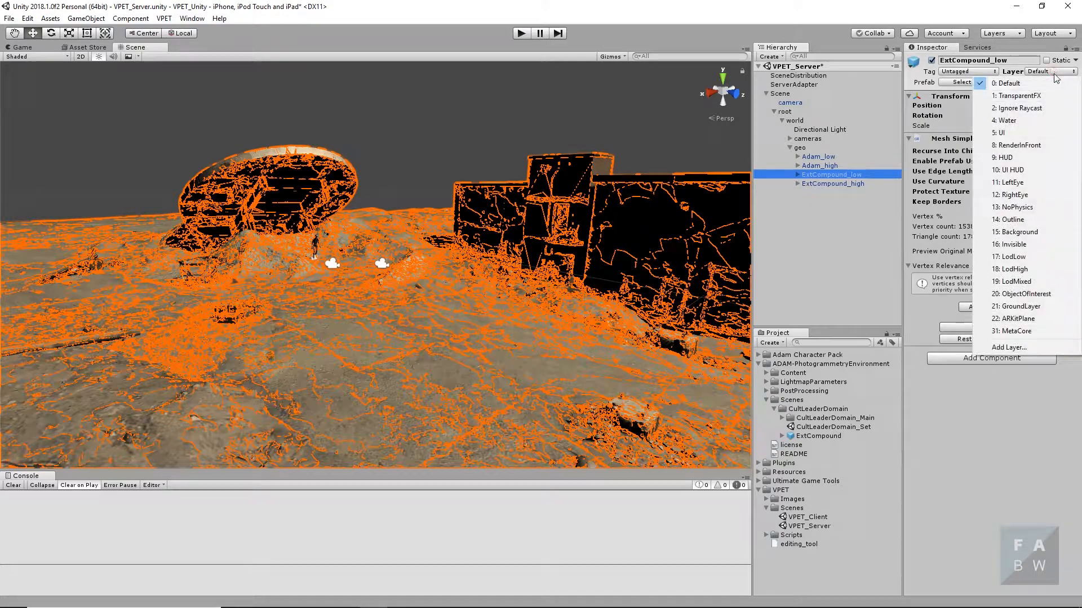
pyautogui.click(1025, 258)
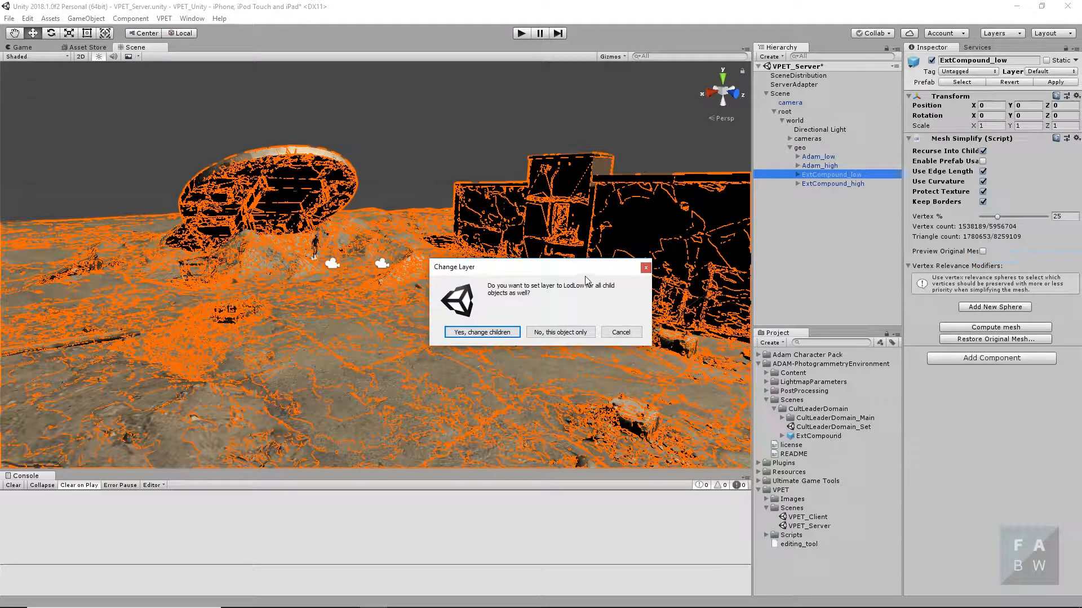
pyautogui.click(505, 334)
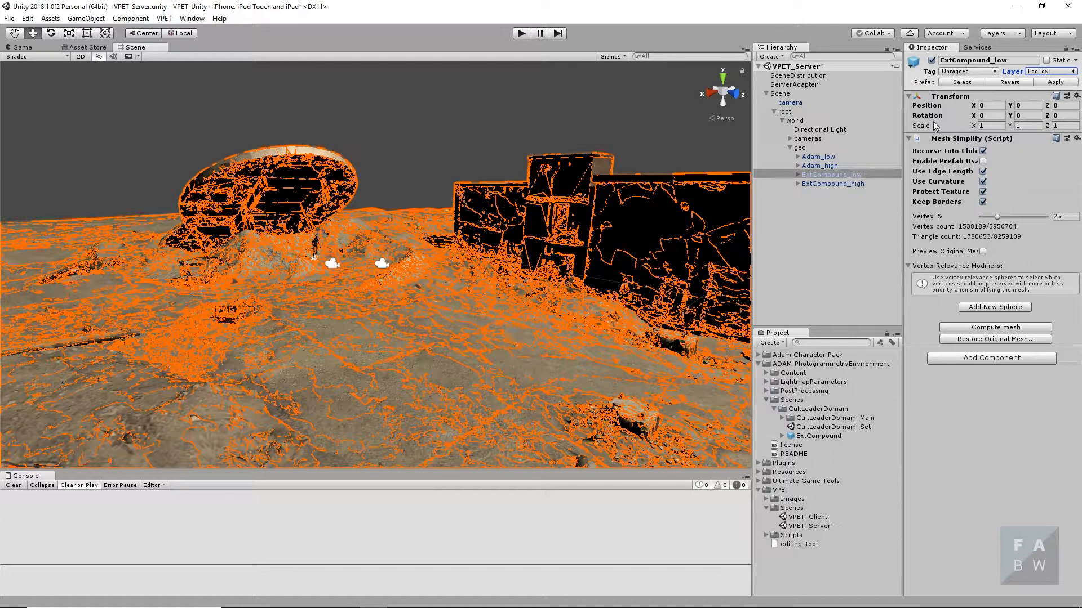
# - Assign Adam_high in the geo group and all its child objects to the LodHigh layer
pyautogui.click(823, 165)
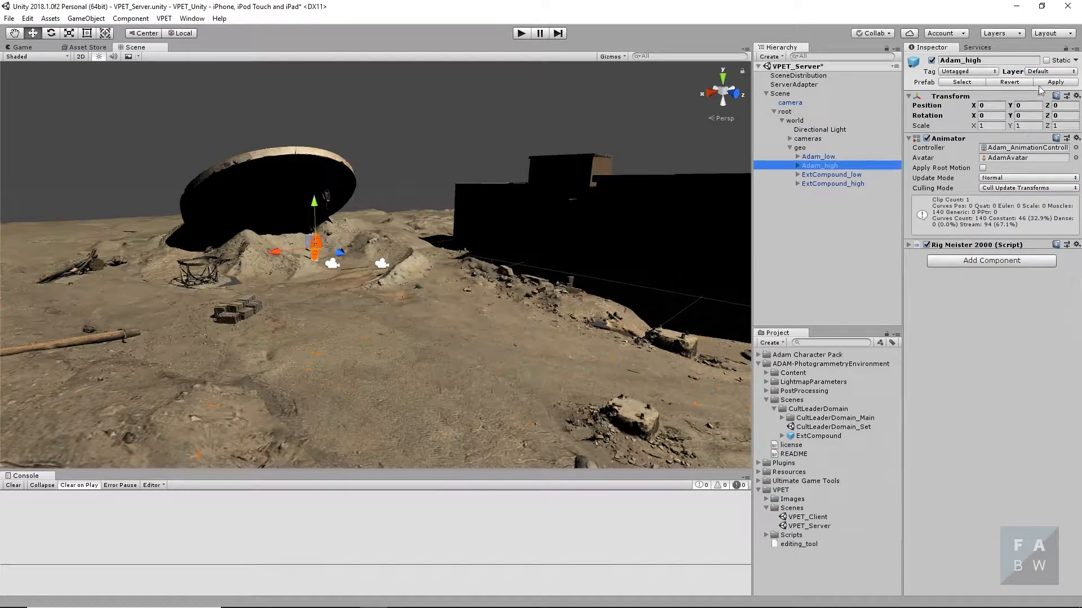
pyautogui.click(1053, 72)
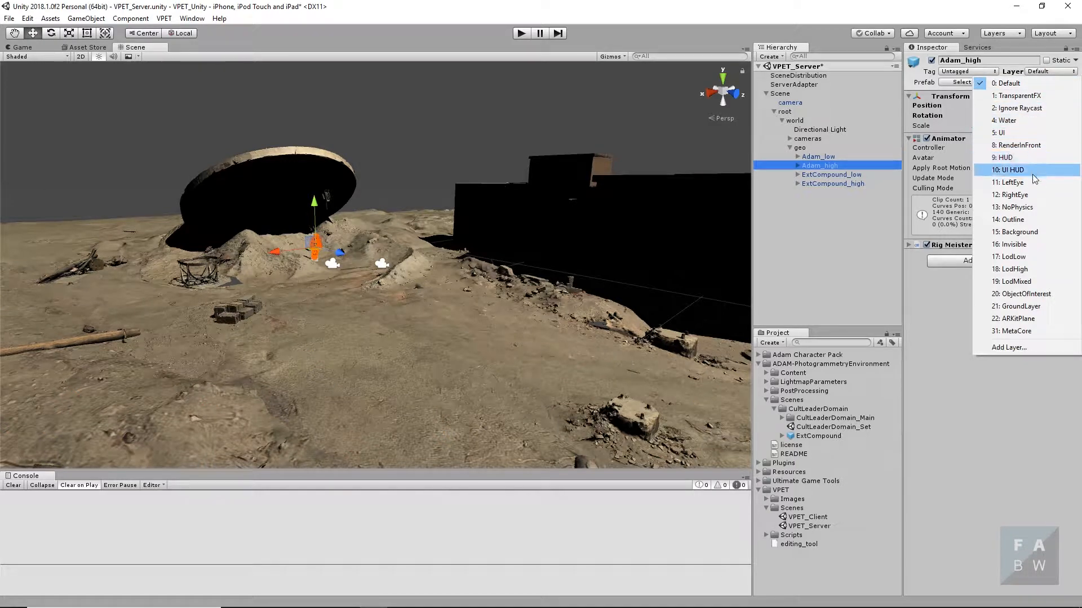
pyautogui.click(1022, 269)
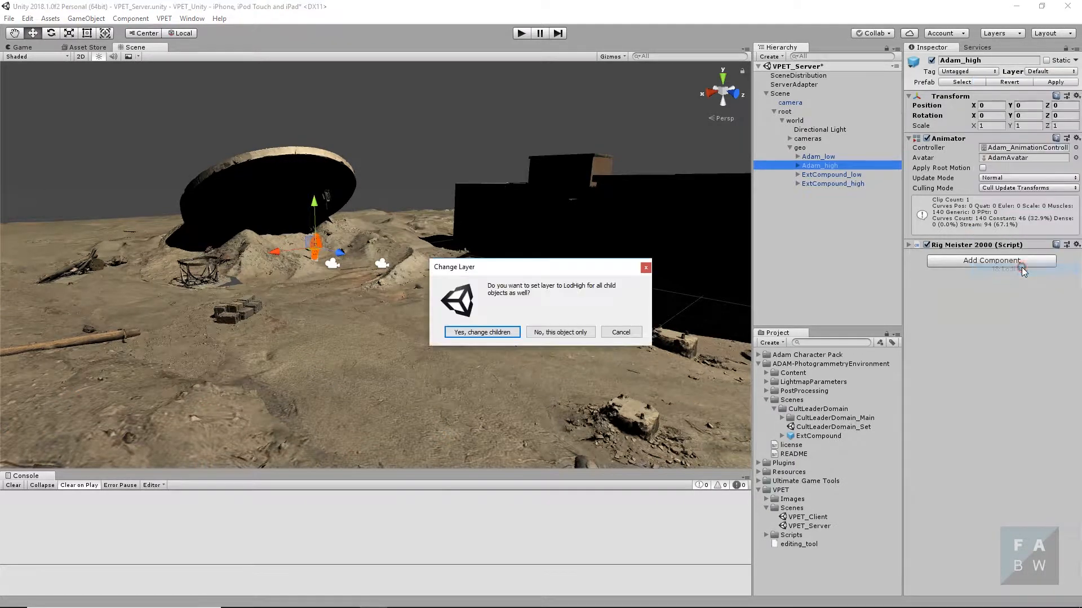
pyautogui.click(491, 332)
# - Assign Adam_low and all its child objects to the LodLow layer, and review the layers of the other geo objects
pyautogui.click(827, 156)
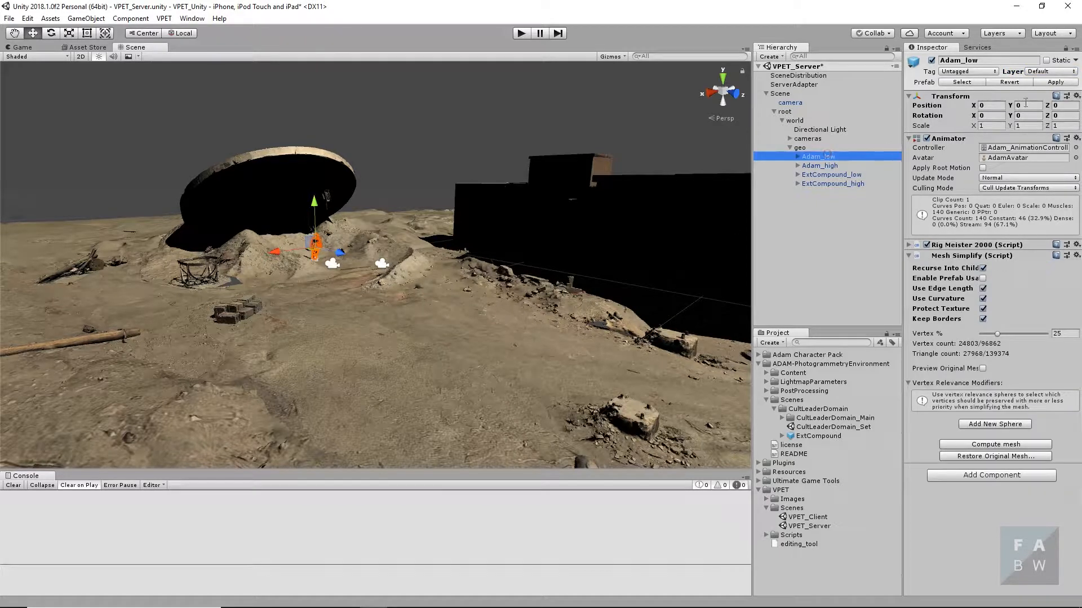
pyautogui.click(1050, 71)
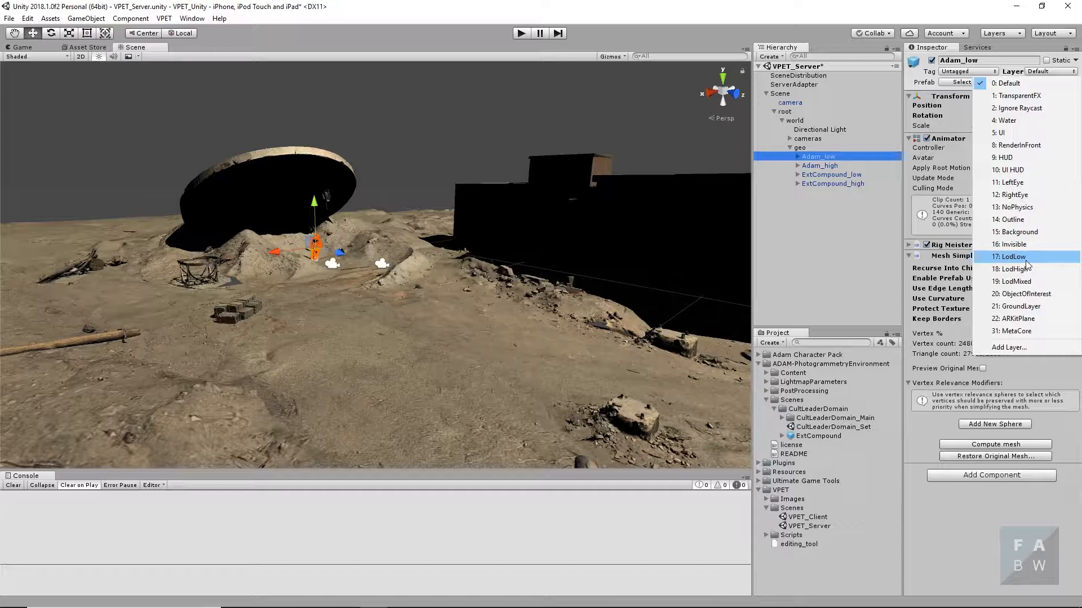
pyautogui.click(1025, 261)
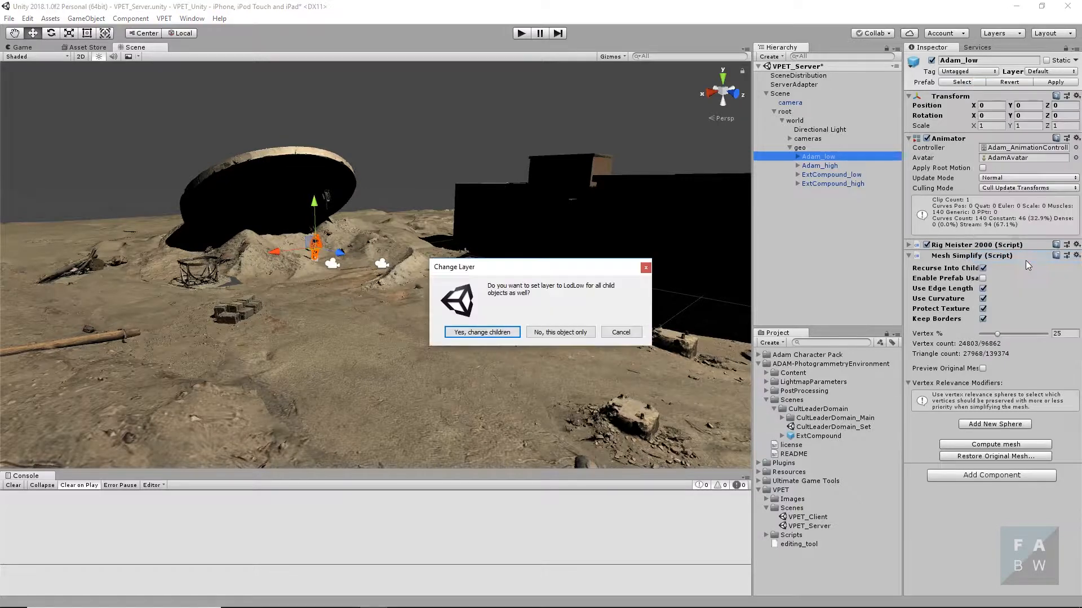
pyautogui.click(469, 334)
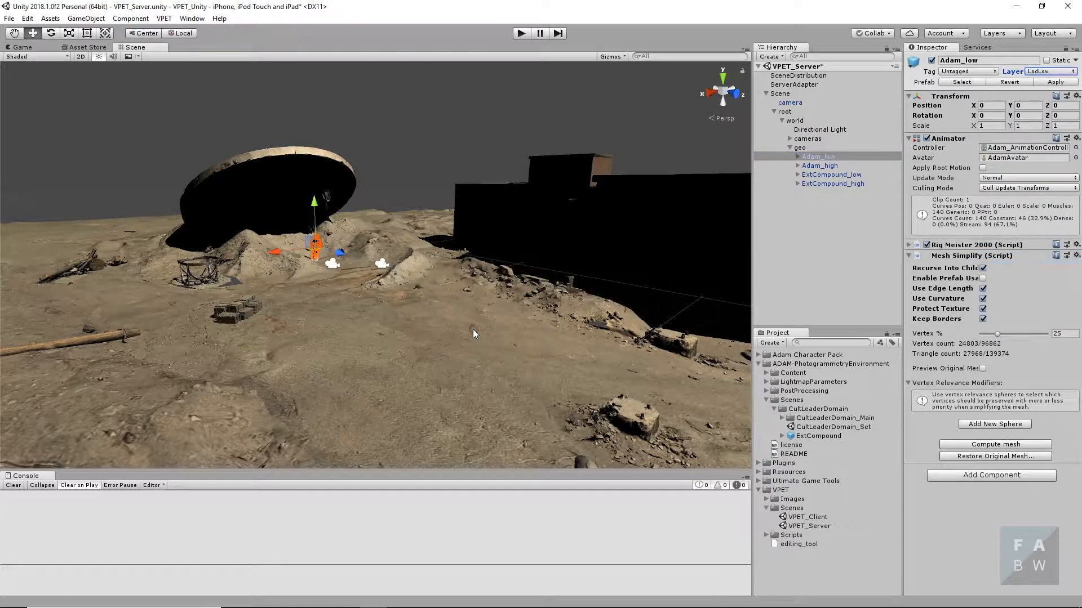
pyautogui.click(822, 165)
pyautogui.click(829, 176)
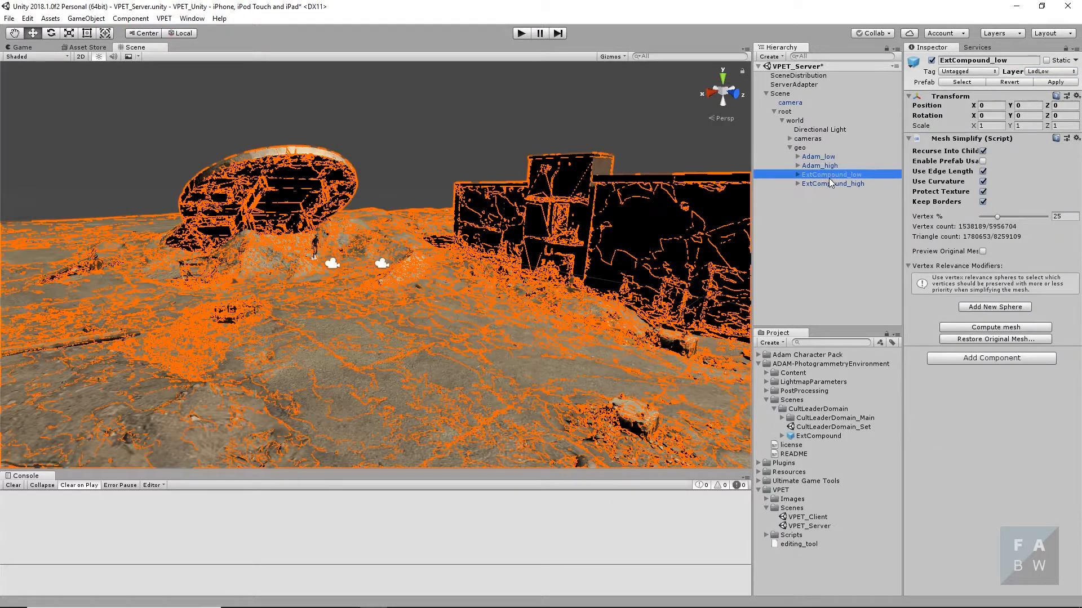
pyautogui.click(830, 183)
pyautogui.click(835, 222)
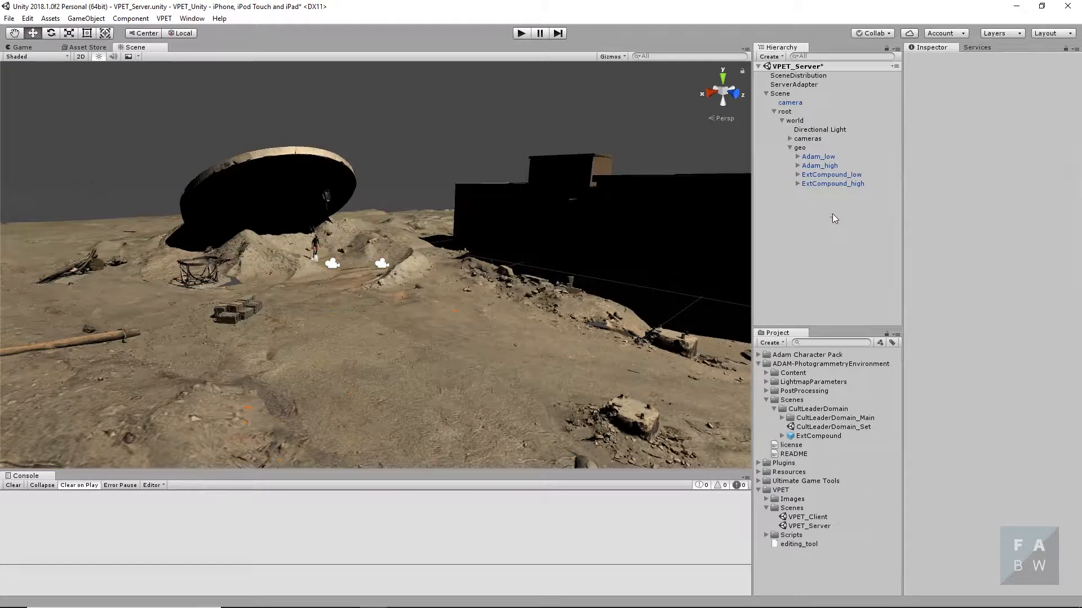
# - Enable the static flags for the geo group and all its children, and disable them again for all of them
pyautogui.click(799, 147)
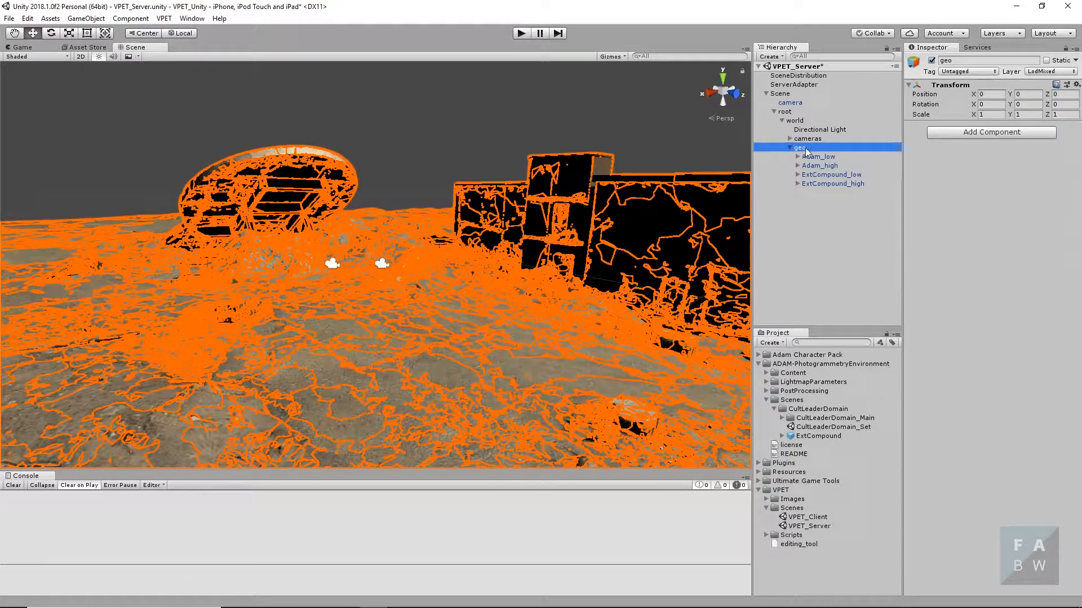
pyautogui.click(1046, 61)
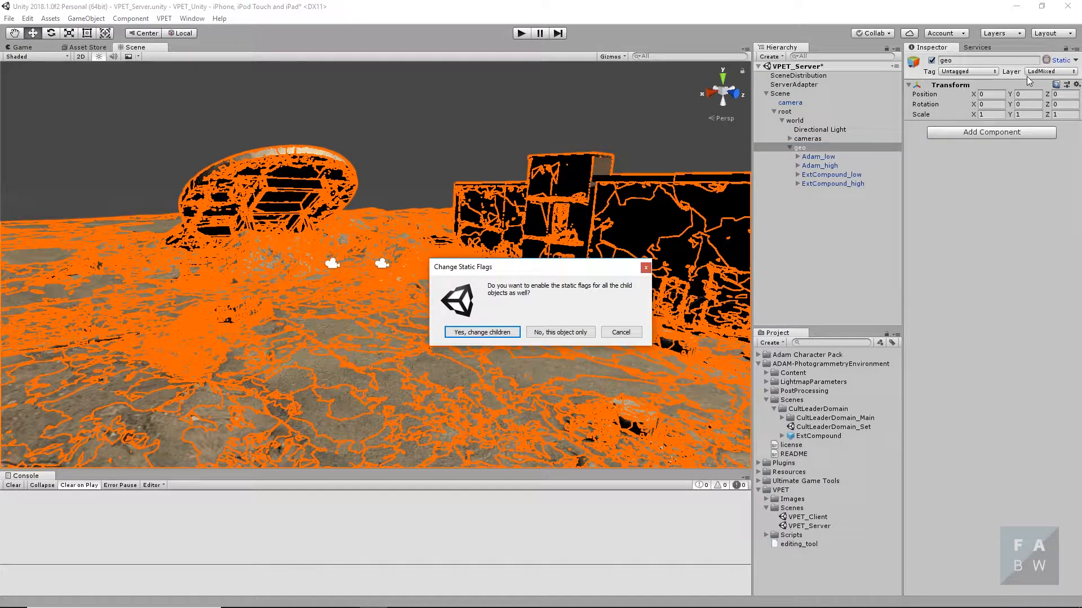
pyautogui.click(504, 333)
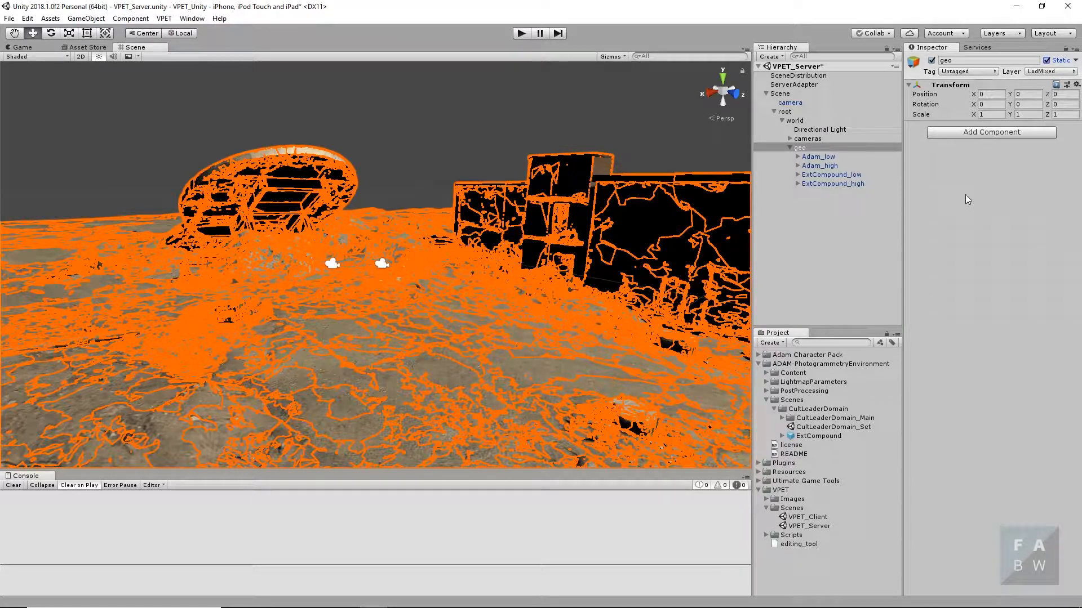
pyautogui.click(1047, 59)
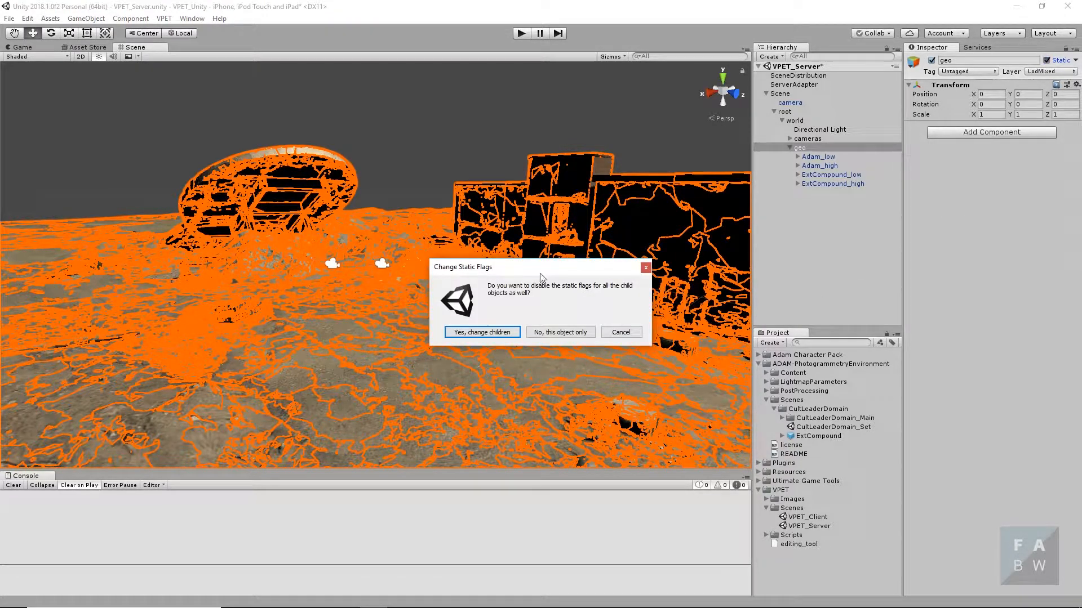
pyautogui.click(470, 333)
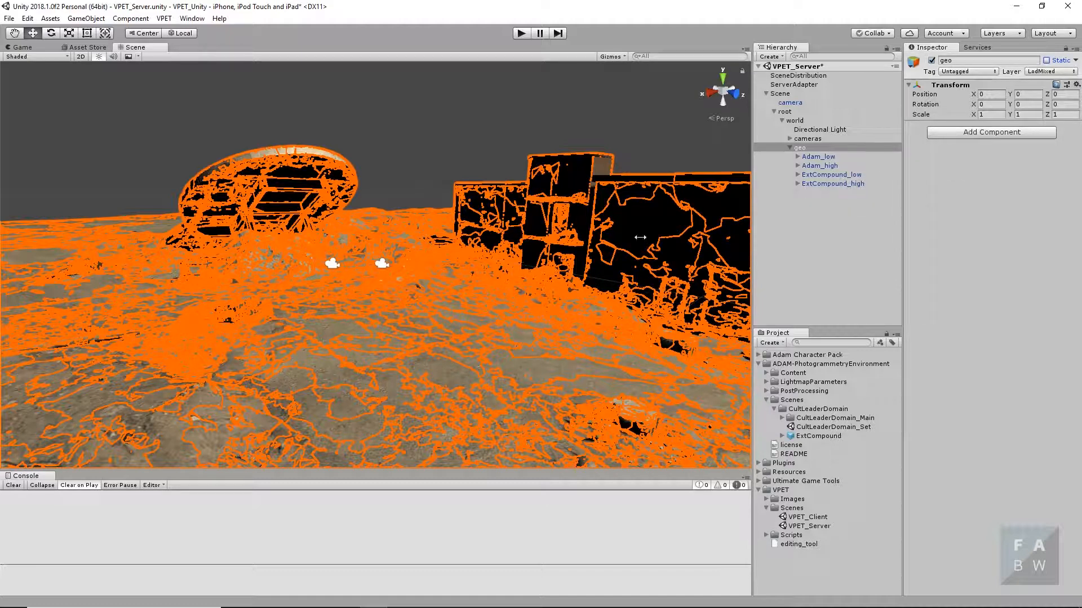
pyautogui.click(412, 149)
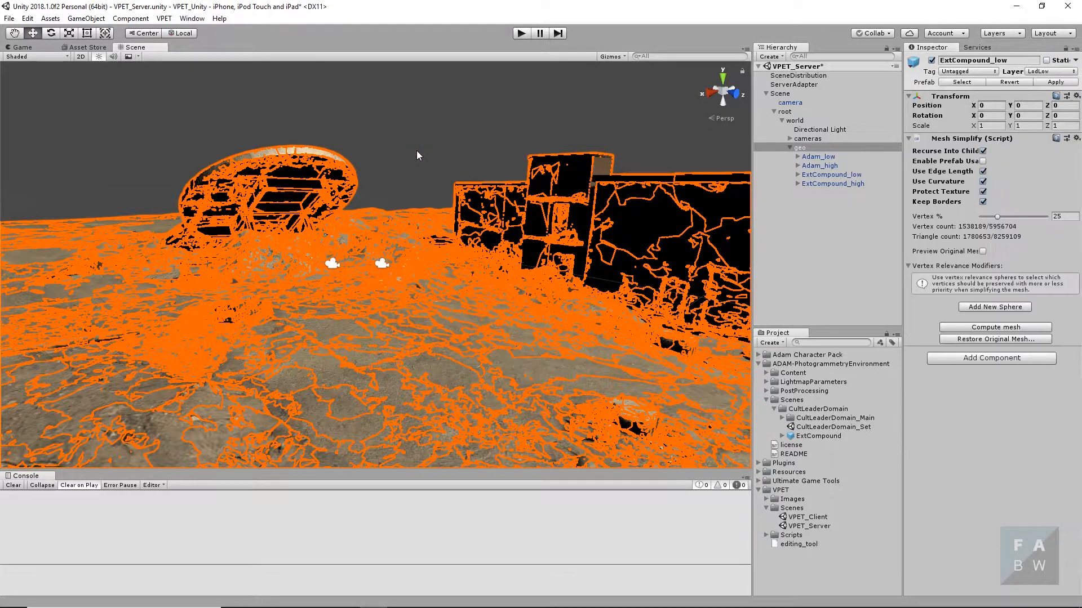
# - Create an empty game object named Adam and place it inside the geo group
pyautogui.click(313, 244)
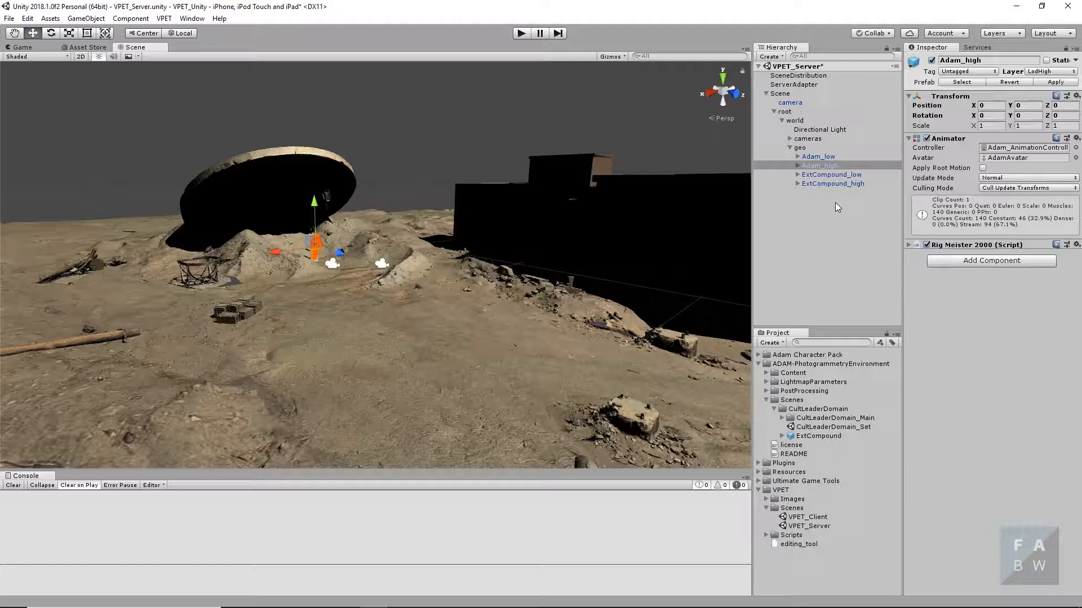
pyautogui.click(99, 19)
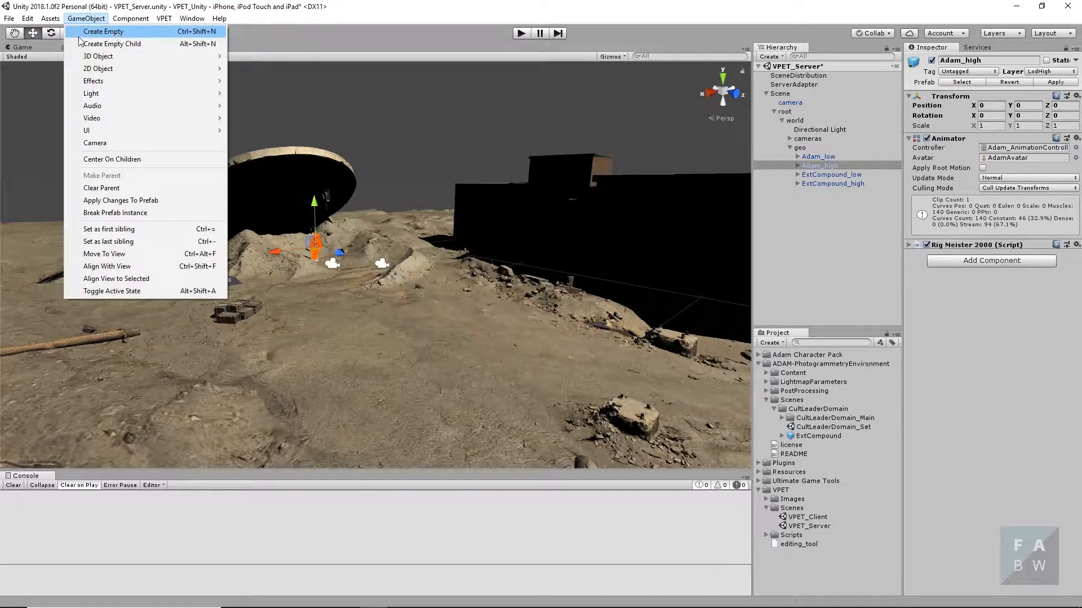
pyautogui.click(125, 34)
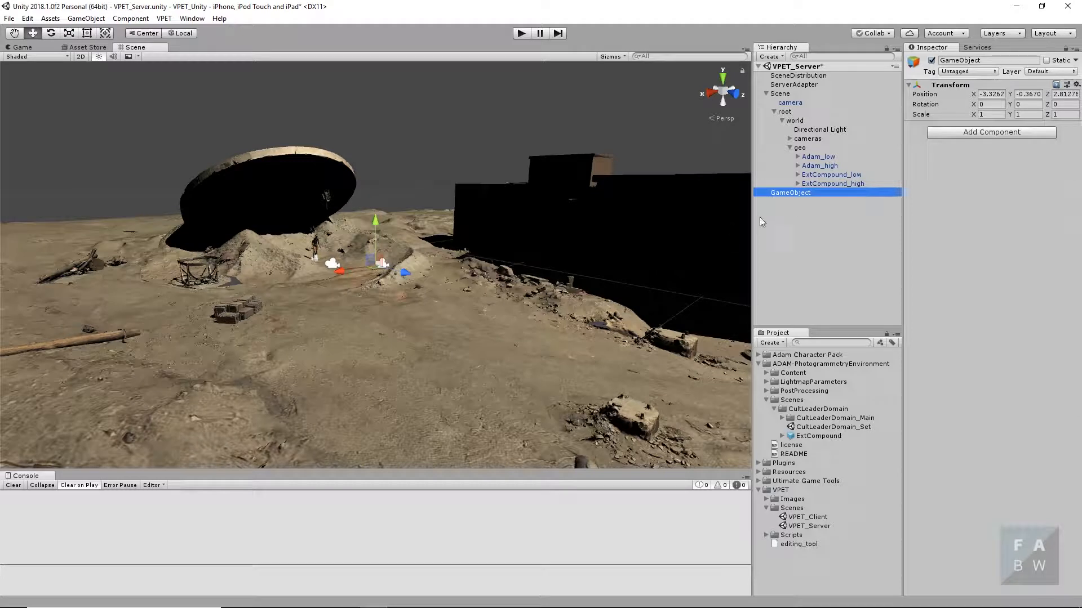
pyautogui.click(780, 192)
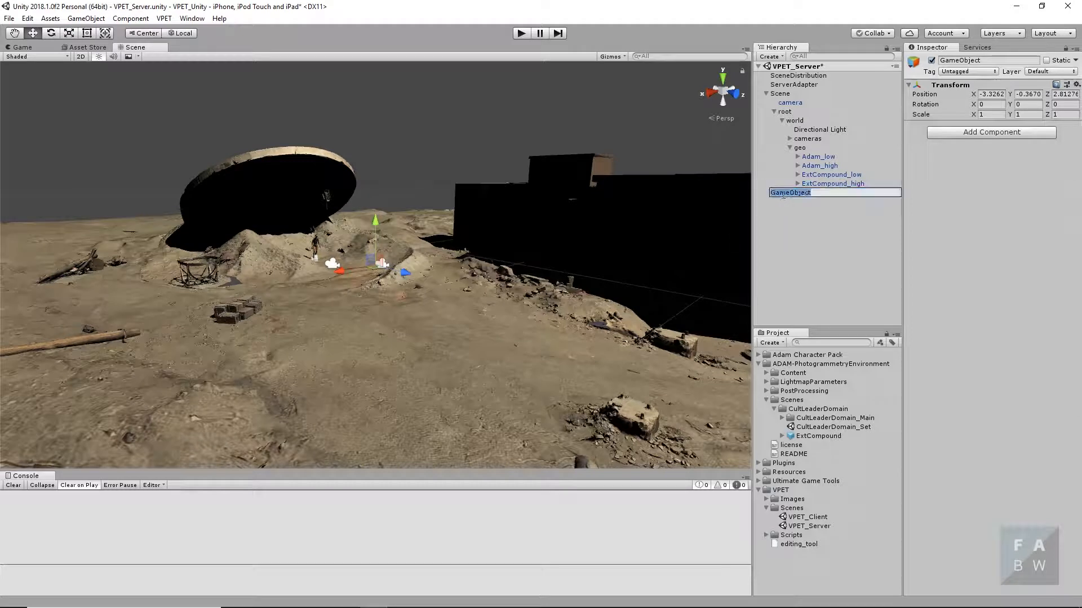
pyautogui.write('Adam')
pyautogui.click(792, 220)
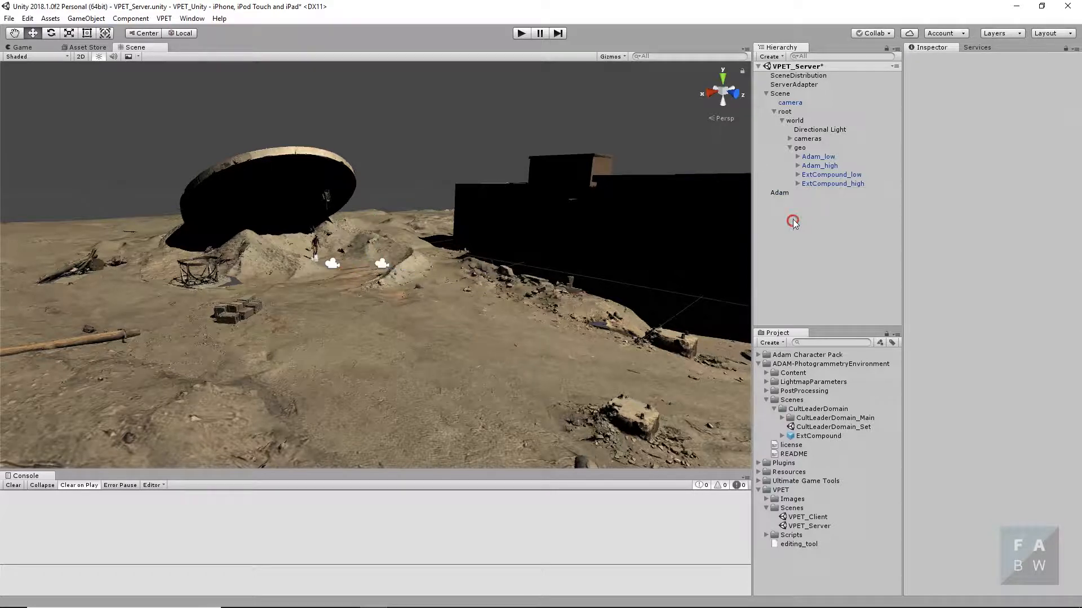
pyautogui.moveTo(777, 191); pyautogui.dragTo(817, 153)
# - Parent both Adam_low and Adam_high to the empty Adam object in the geo group
pyautogui.click(821, 166)
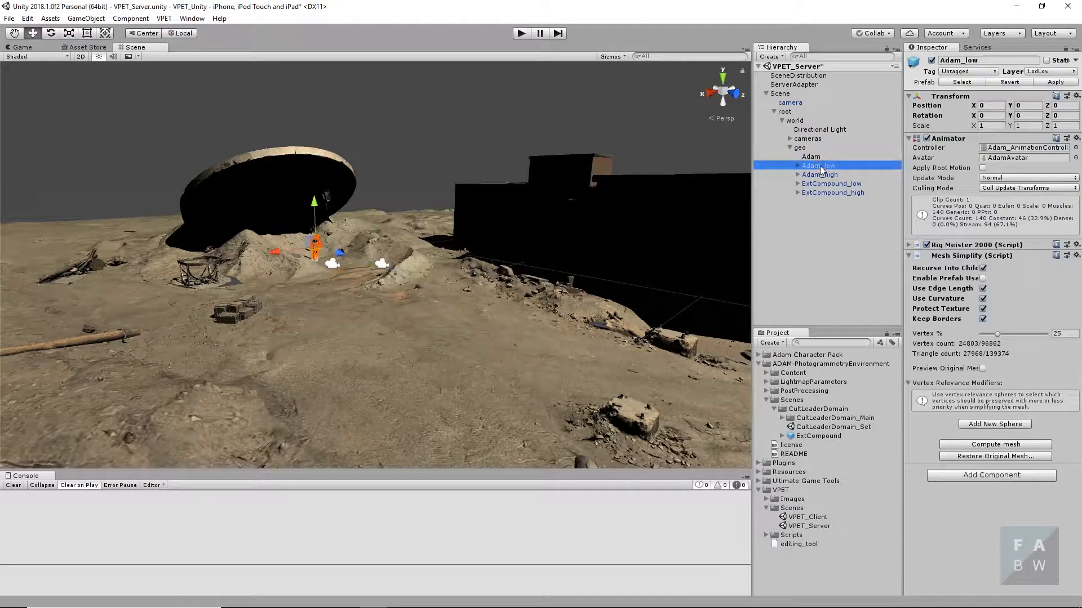
pyautogui.keyDown('shift'); pyautogui.click(820, 174); pyautogui.keyUp('shift')
pyautogui.moveTo(820, 169); pyautogui.dragTo(817, 159)
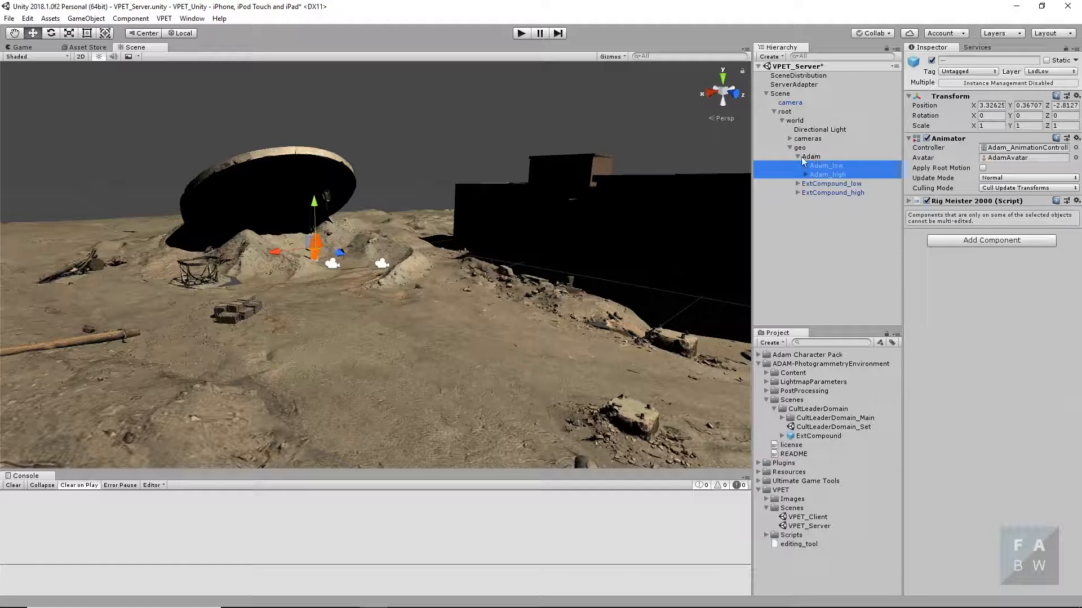
pyautogui.click(804, 207)
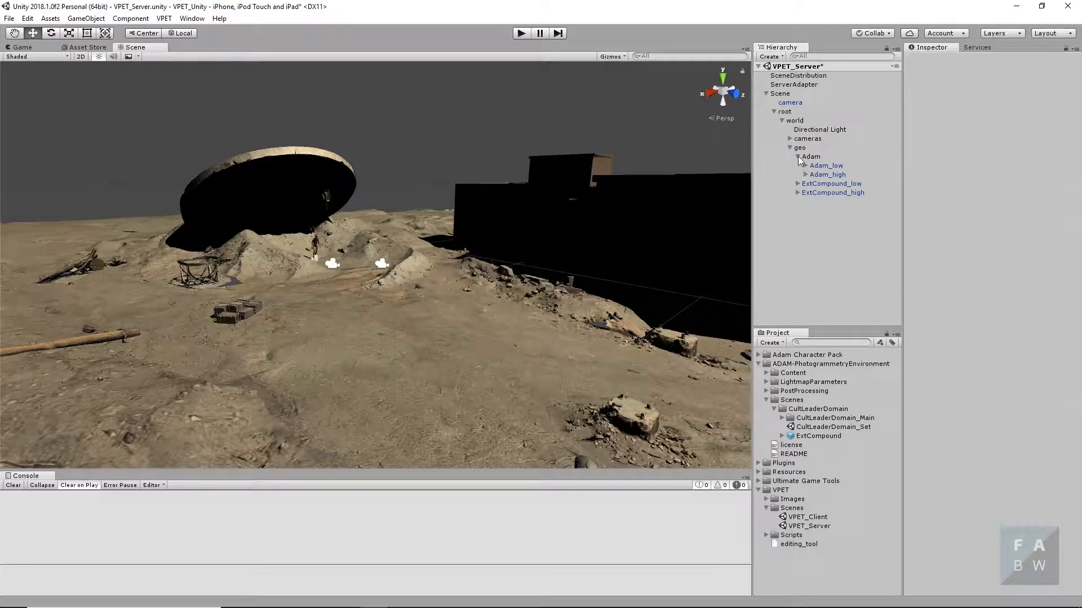
pyautogui.click(798, 156)
pyautogui.click(798, 155)
# - Tag the Adam parent object as editable and assign it to the LodMixed layer, leaving its children's layers unchanged
pyautogui.click(811, 157)
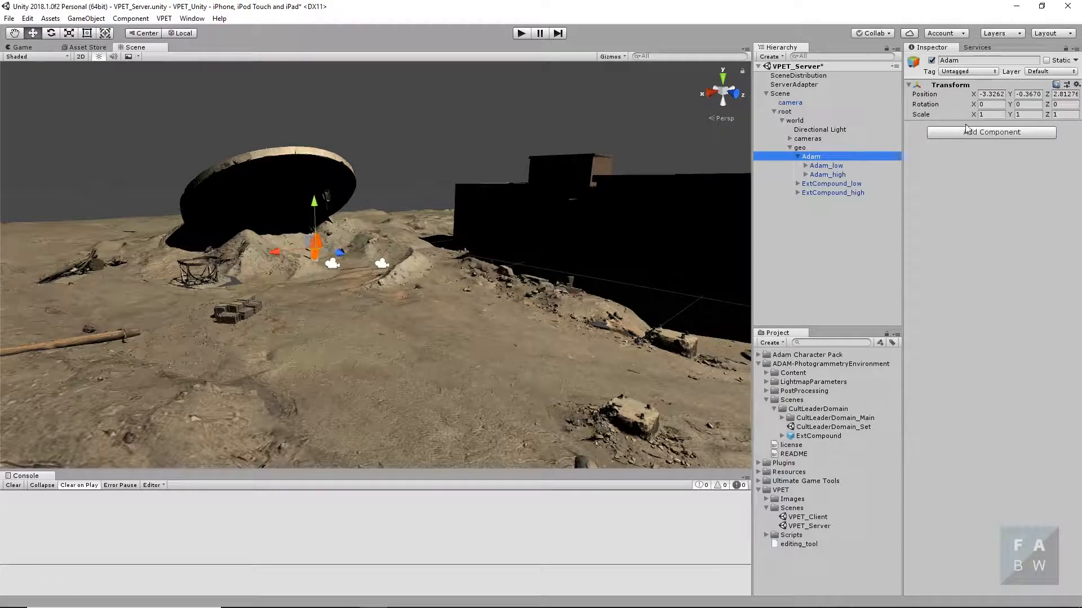
pyautogui.click(994, 72)
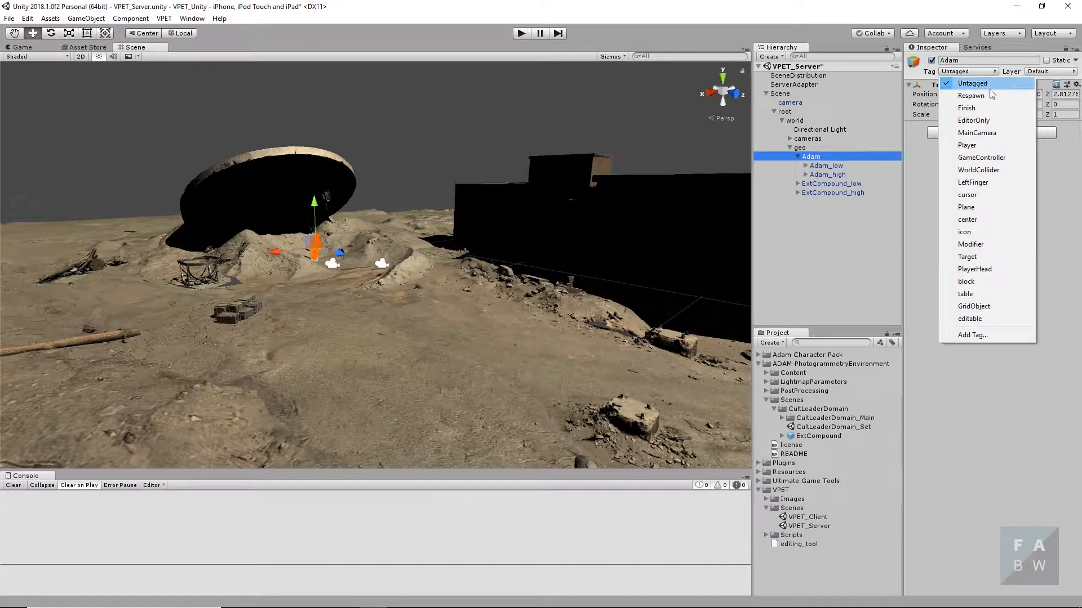
pyautogui.click(983, 324)
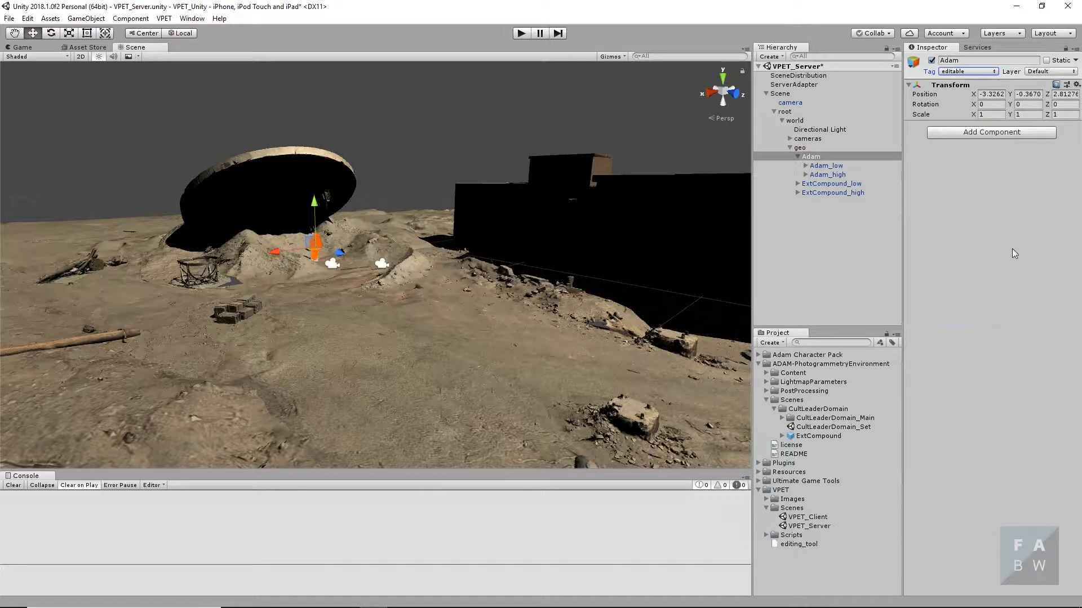
pyautogui.click(1047, 72)
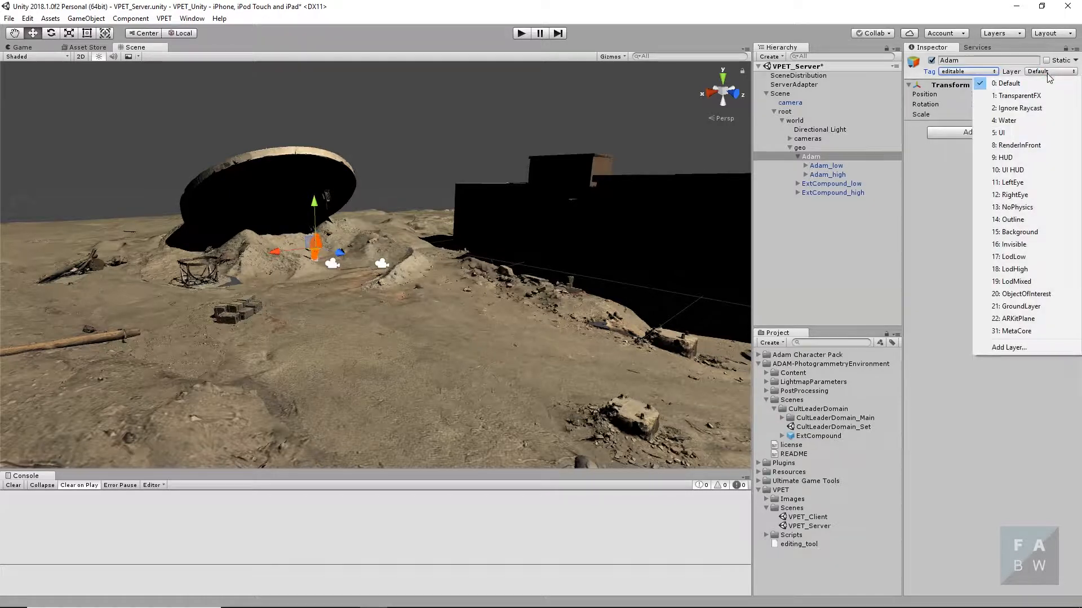
pyautogui.click(1026, 281)
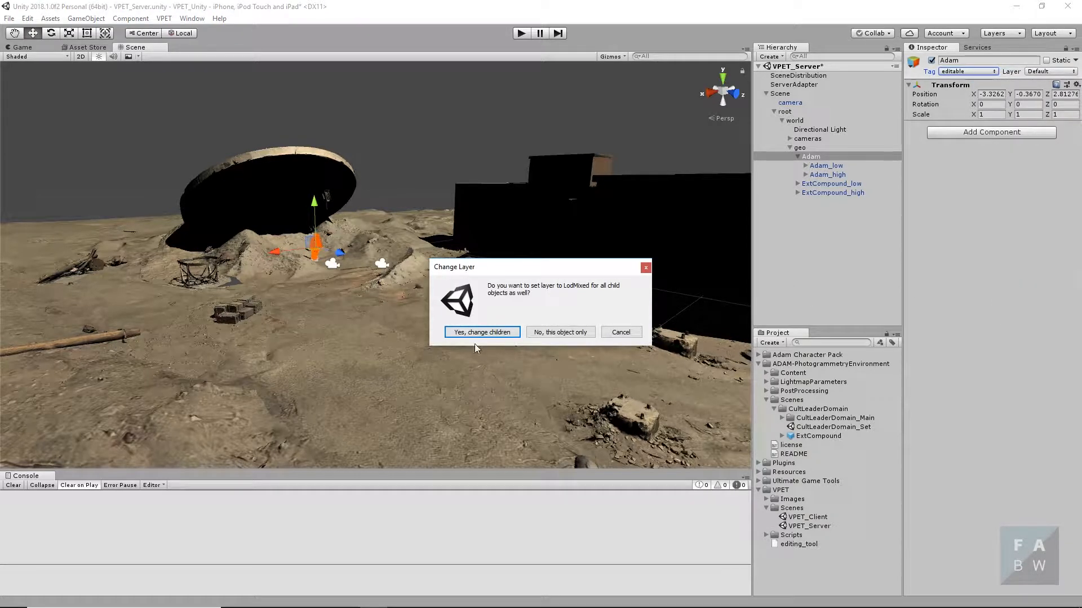
pyautogui.click(589, 335)
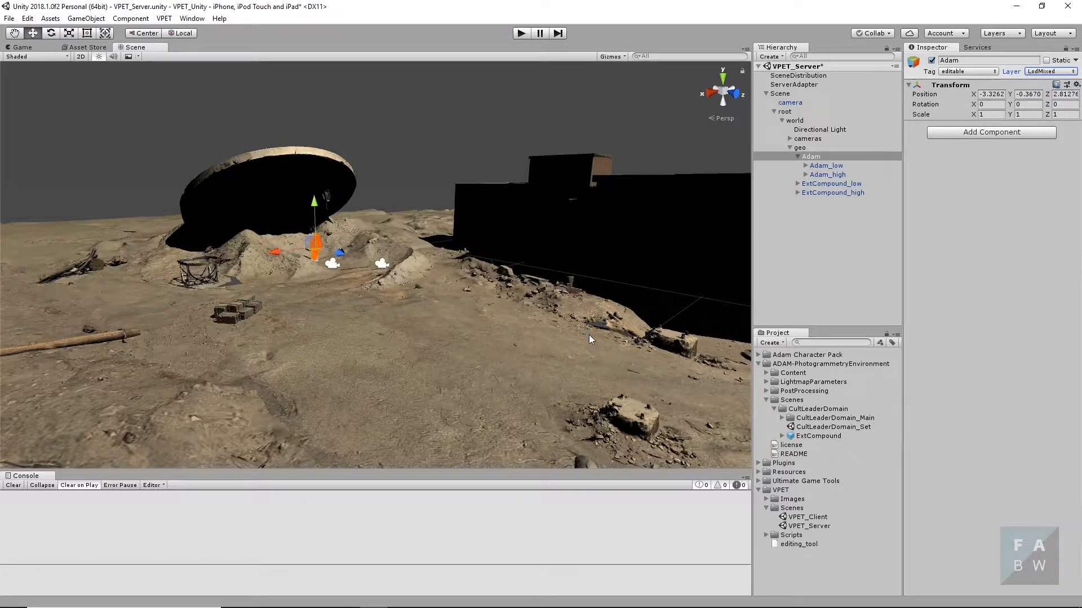
pyautogui.click(544, 369)
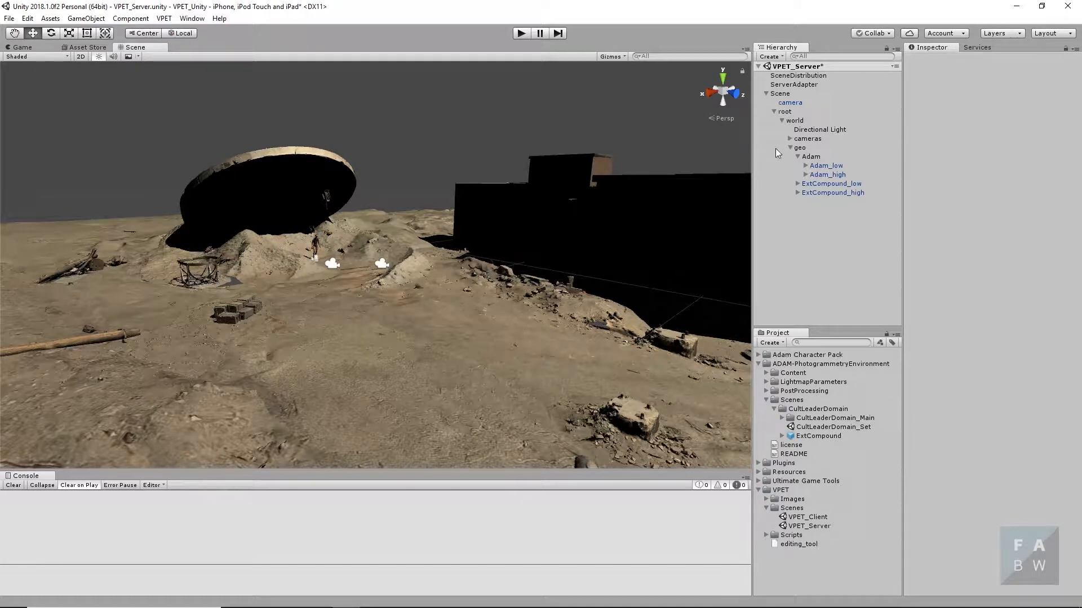
pyautogui.click(807, 156)
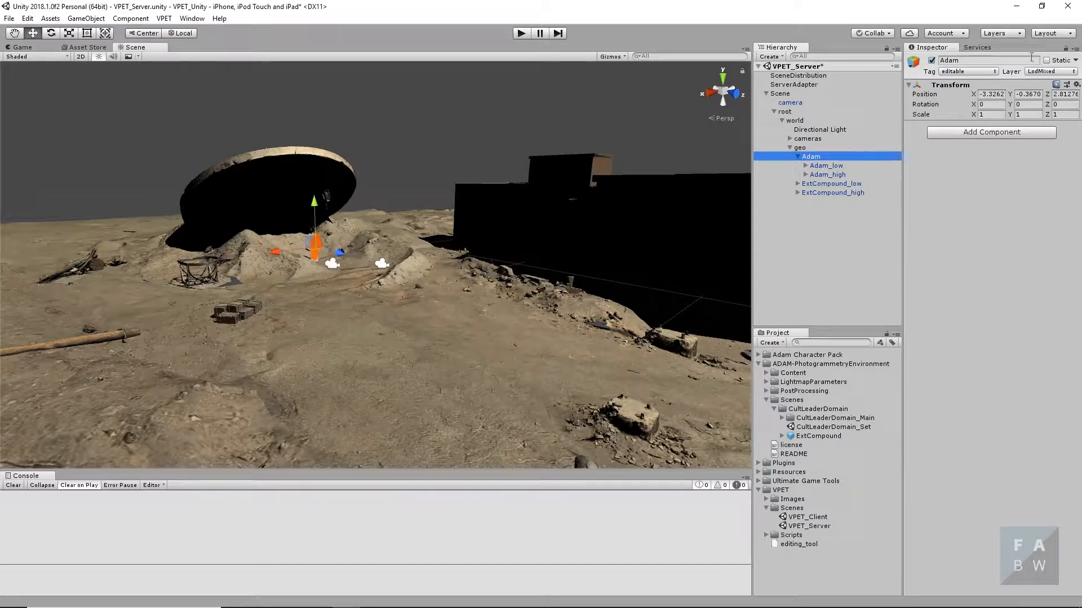
# - Exclude the LodLow layer from the culling masks of both Main Camera and cam_close in the cameras group
pyautogui.click(789, 138)
pyautogui.click(824, 156)
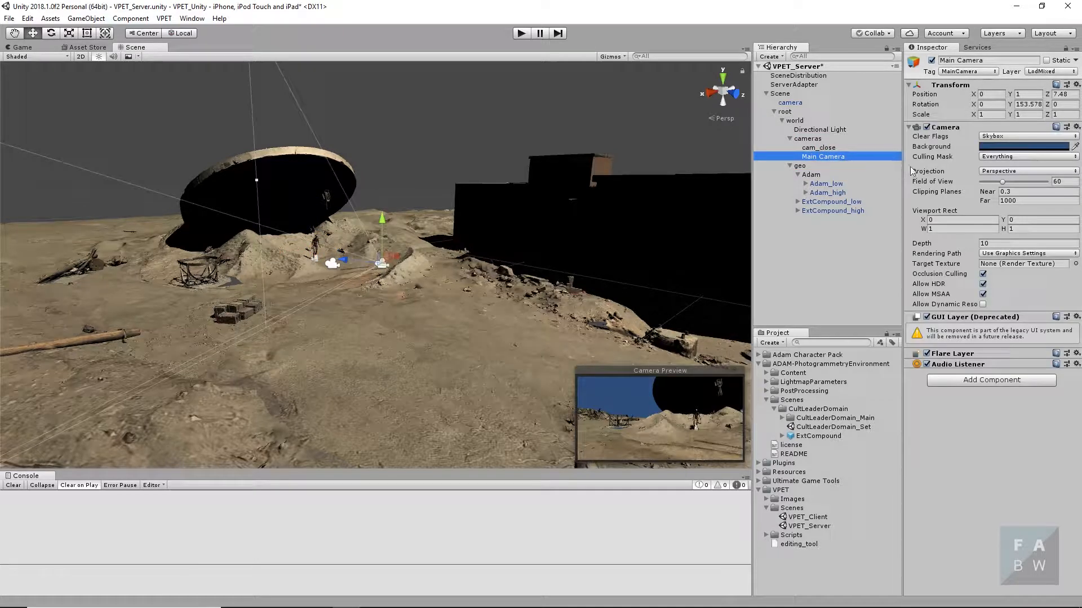
pyautogui.click(1013, 156)
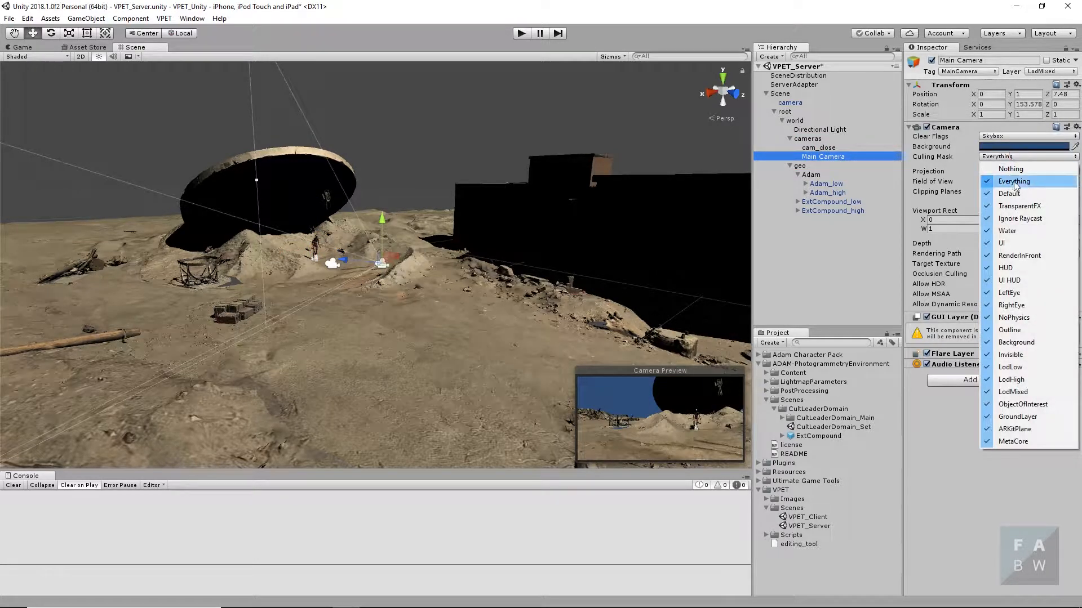
pyautogui.click(1030, 370)
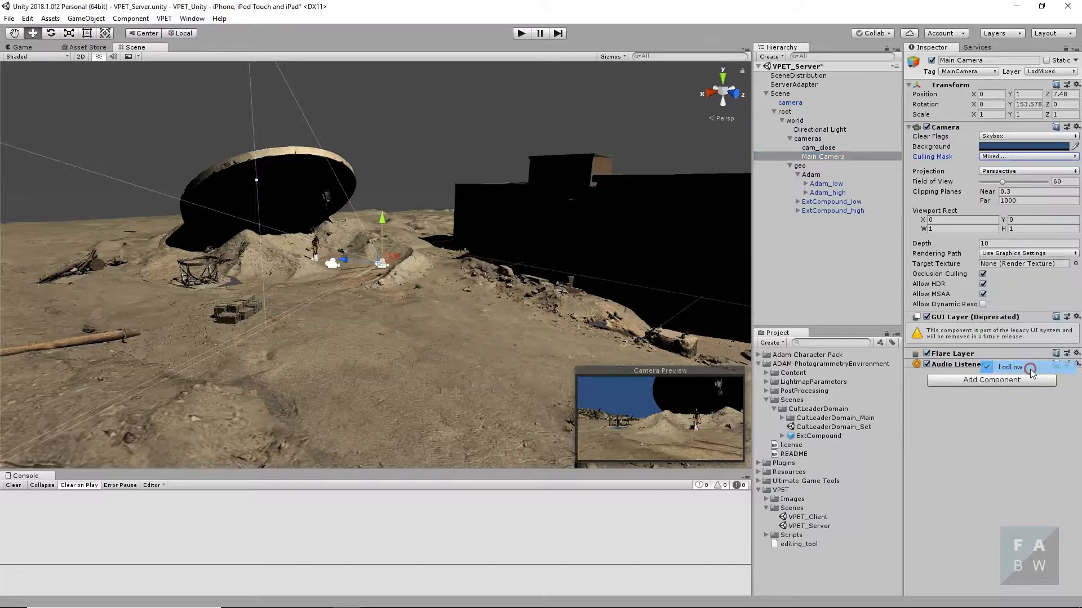
pyautogui.click(827, 148)
pyautogui.click(991, 156)
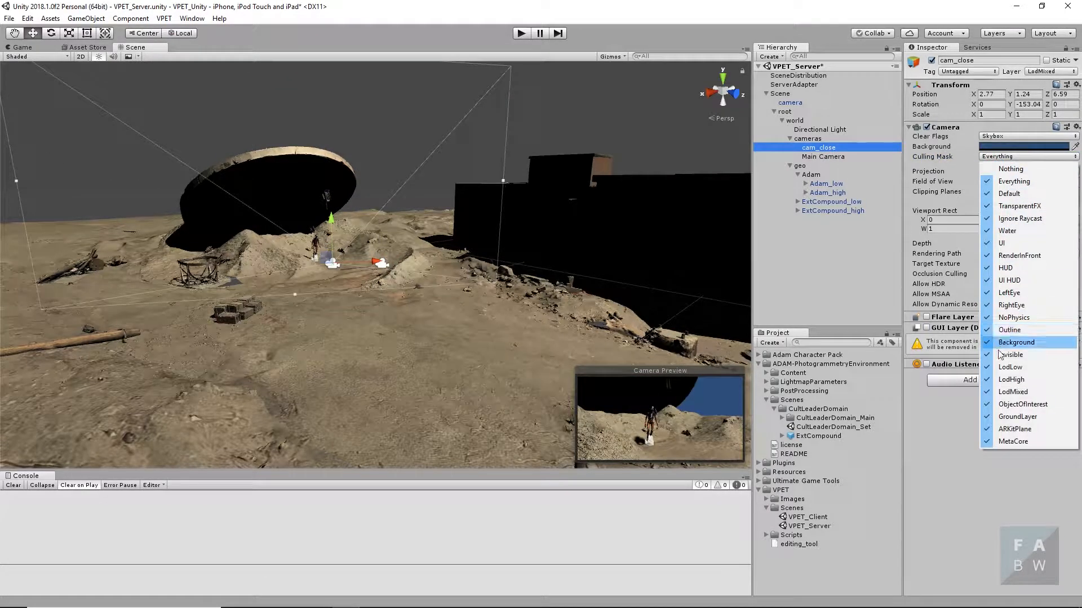
pyautogui.click(1009, 368)
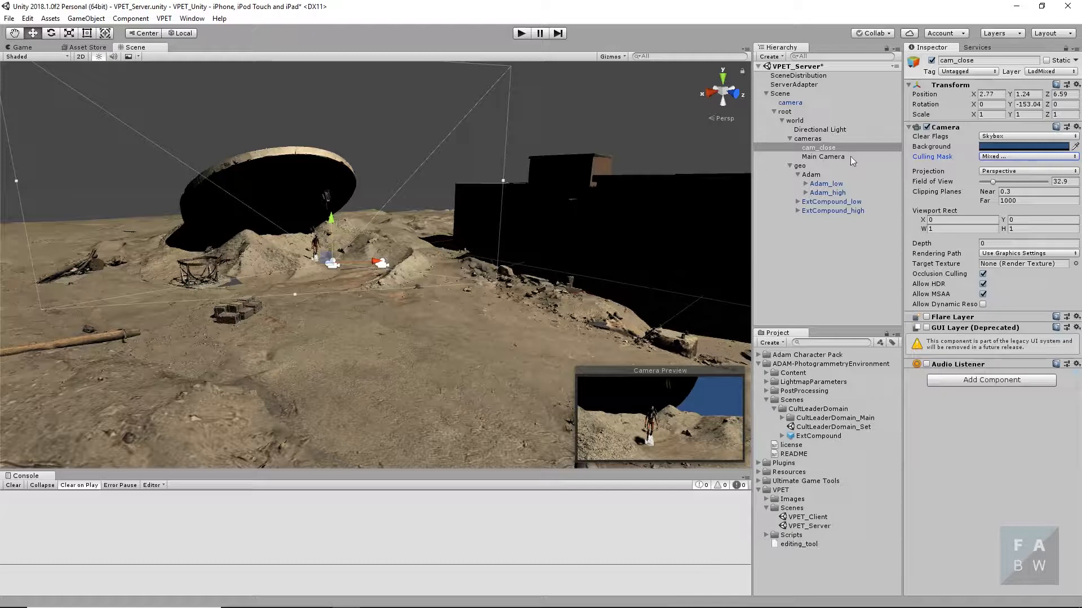
pyautogui.click(837, 149)
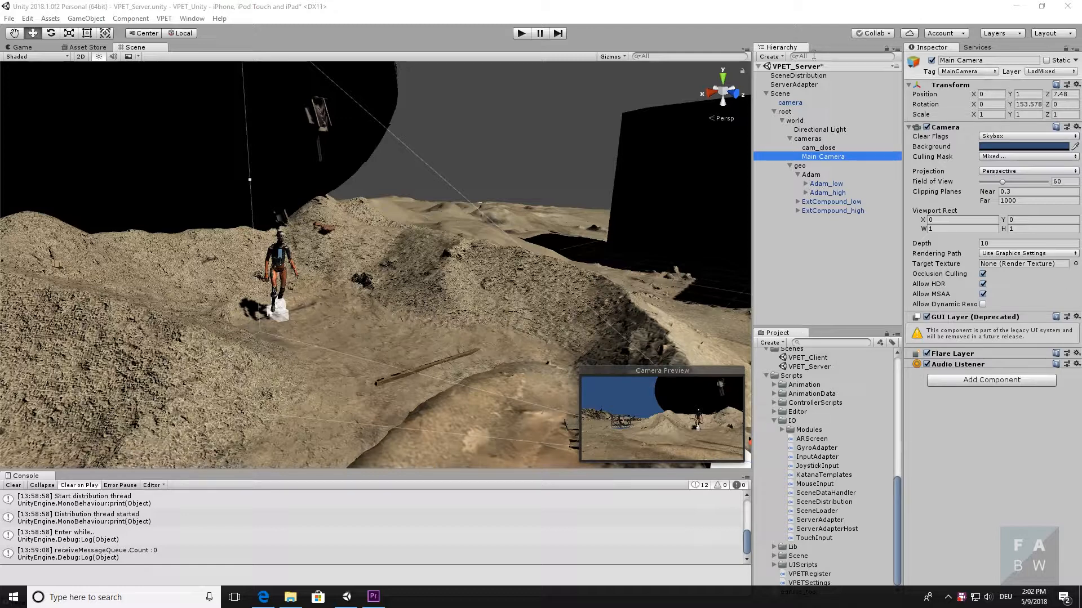
# - Set the IP of the ServerAdapter object's Server Adapter Host script to 192.168.161.209
pyautogui.click(810, 83)
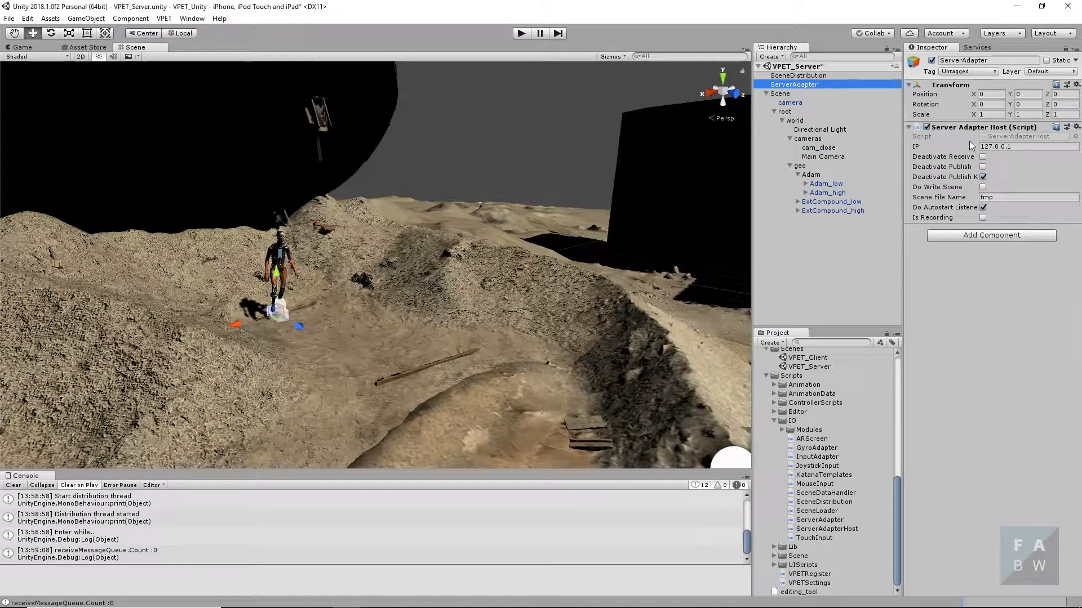
pyautogui.moveTo(1030, 146); pyautogui.dragTo(970, 148)
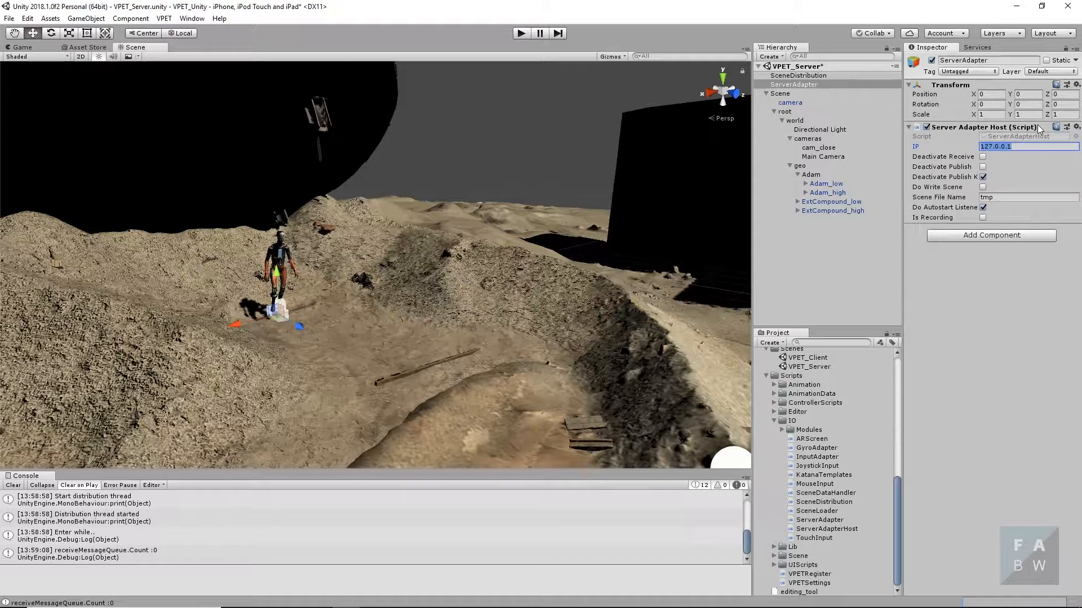
pyautogui.write('192.168.161.209')
# - Open Command Prompt, run ipconfig to check this computer's IPv4 address, and close it again
pyautogui.moveTo(234, 598)
pyautogui.click(156, 598)
pyautogui.write('Com')
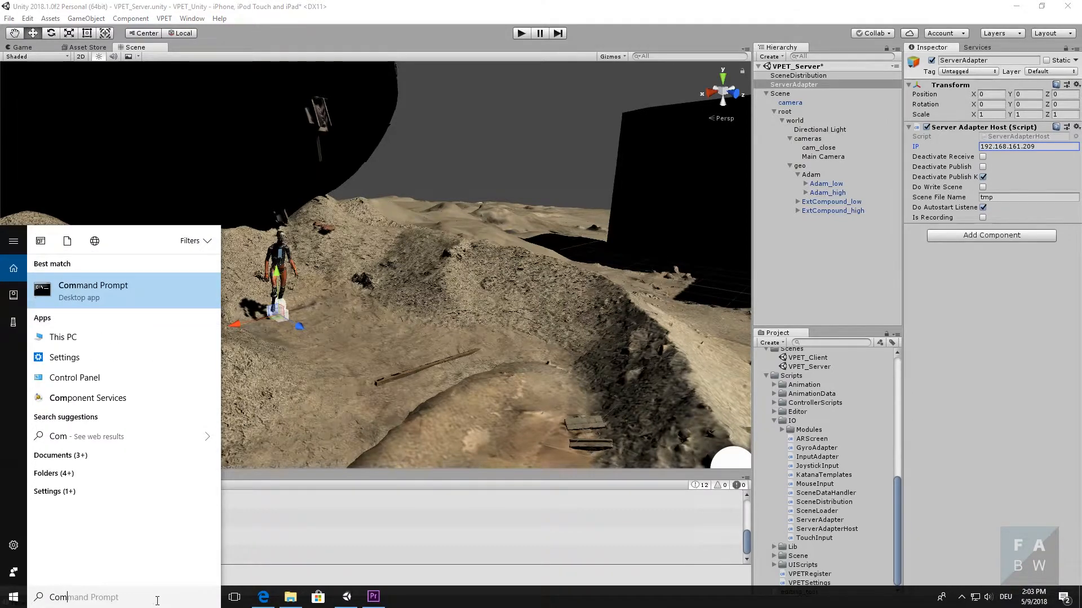
pyautogui.press('Return')
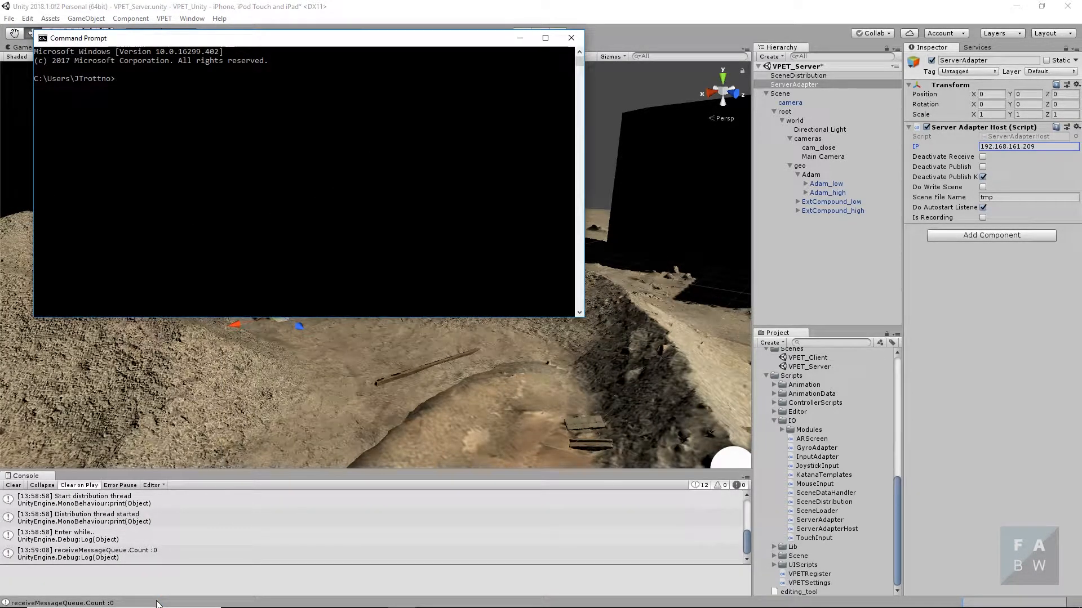
pyautogui.write('ipconfig')
pyautogui.press('Return')
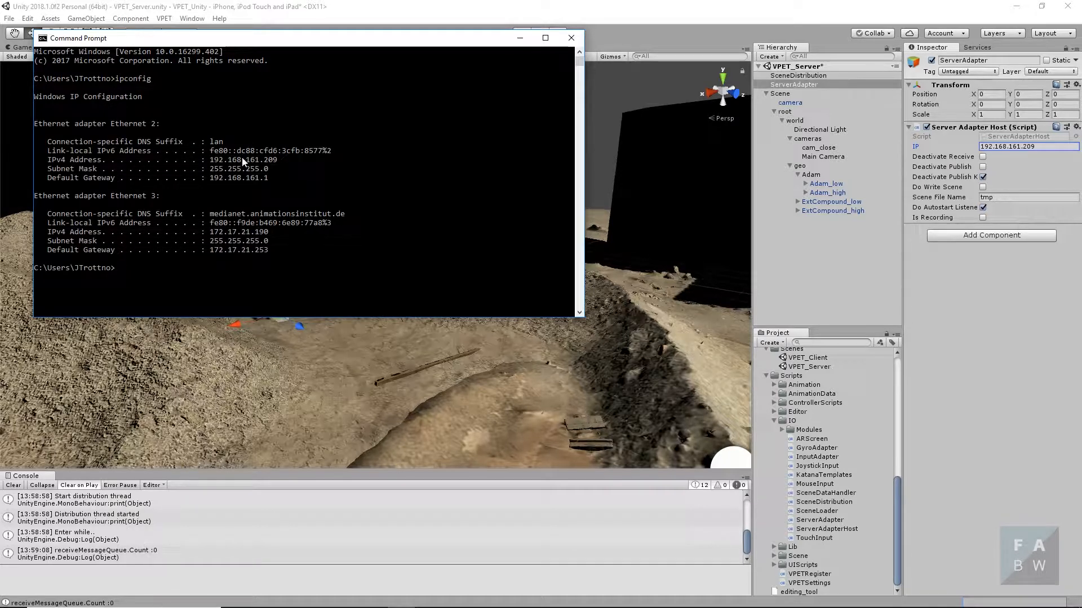
pyautogui.moveTo(280, 161); pyautogui.dragTo(214, 164)
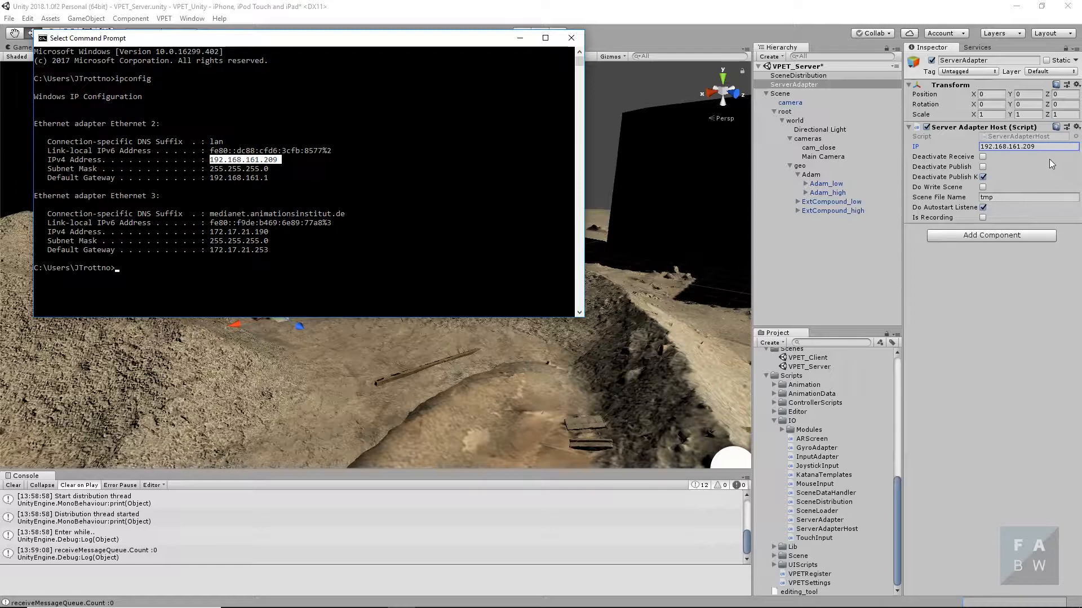
pyautogui.click(572, 38)
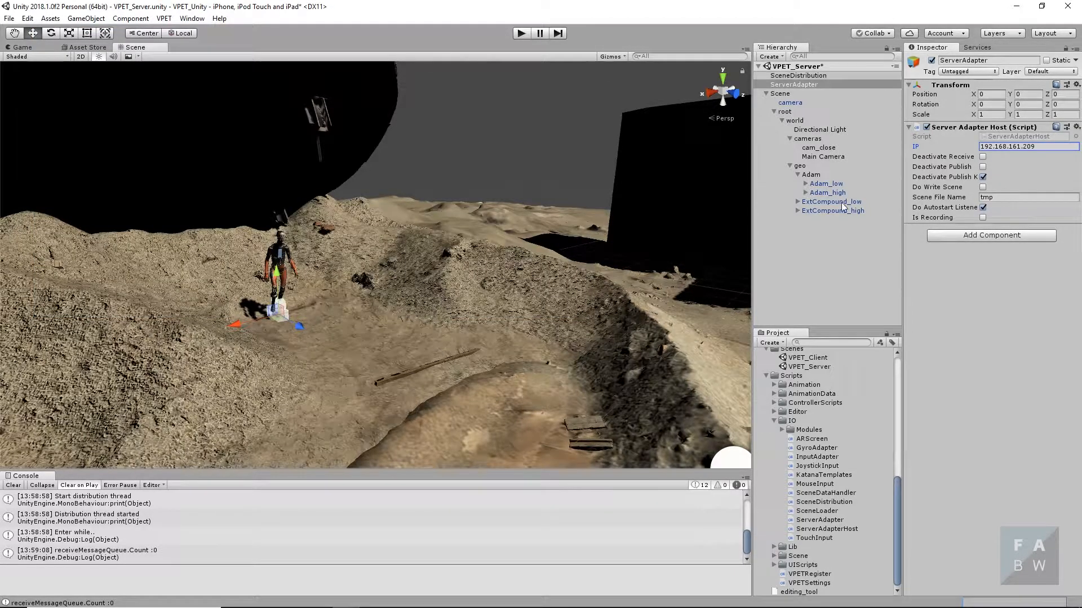
pyautogui.click(841, 256)
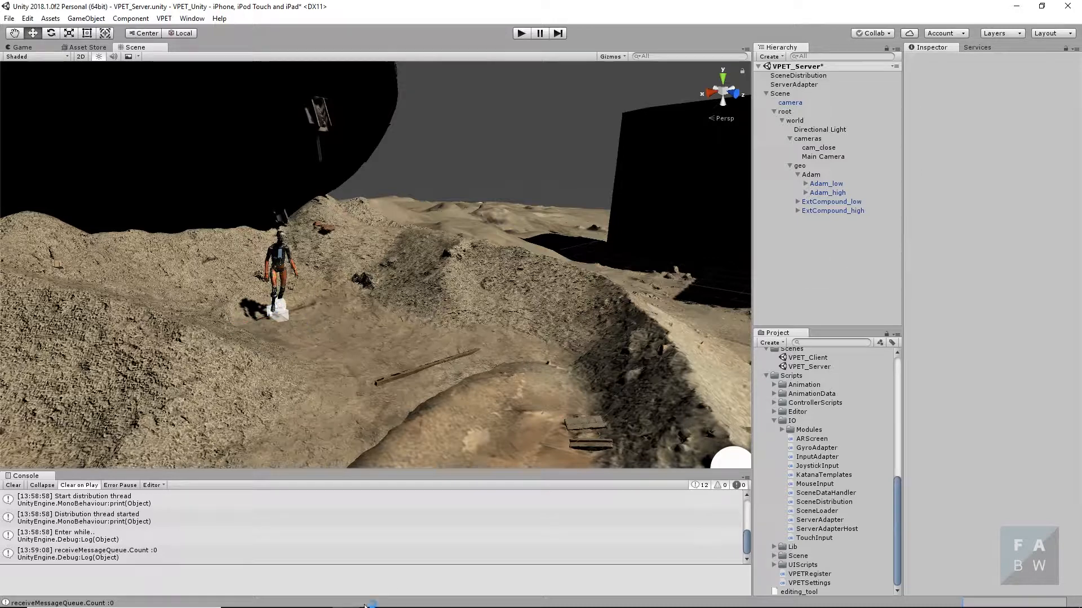
# - Switch to File Explorer and open the VPET-master\SynchronisationServer\install_win64 folder, starting from Downloads
pyautogui.moveTo(243, 605)
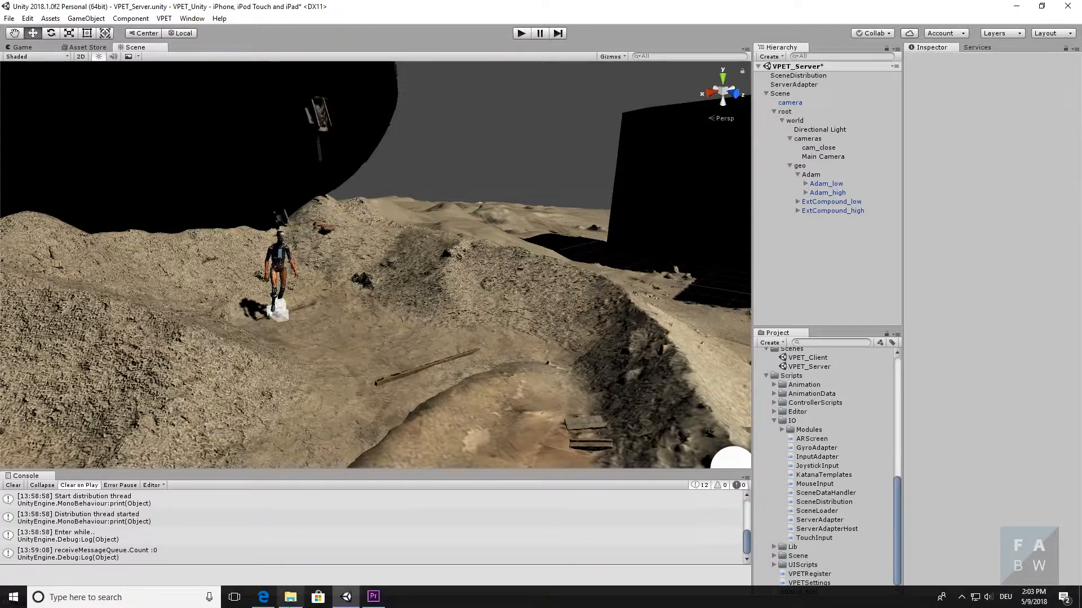
pyautogui.click(298, 602)
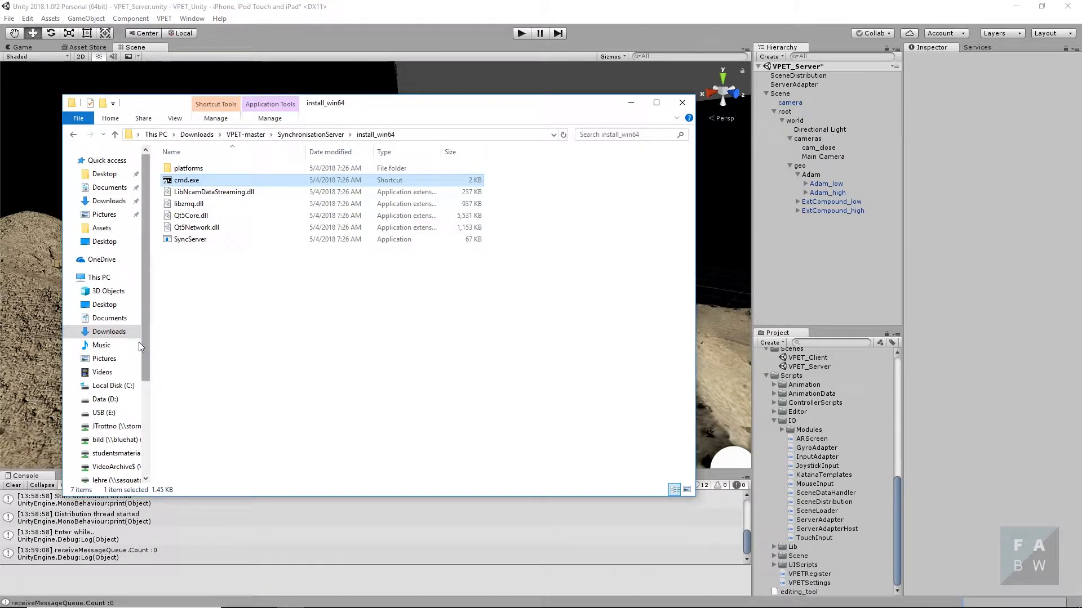
pyautogui.click(246, 135)
pyautogui.click(206, 135)
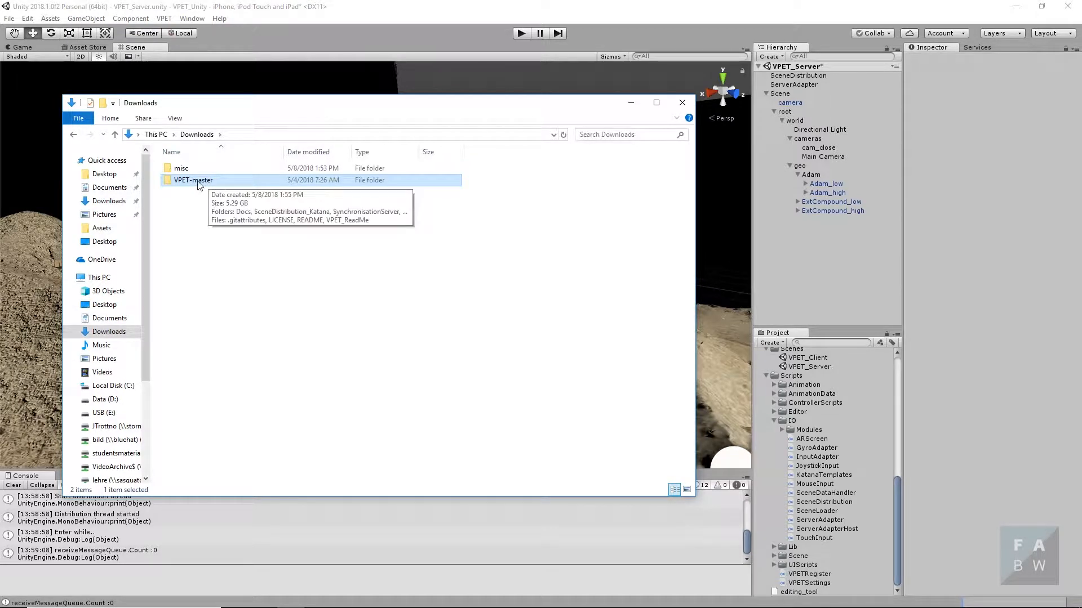
pyautogui.doubleClick(195, 181)
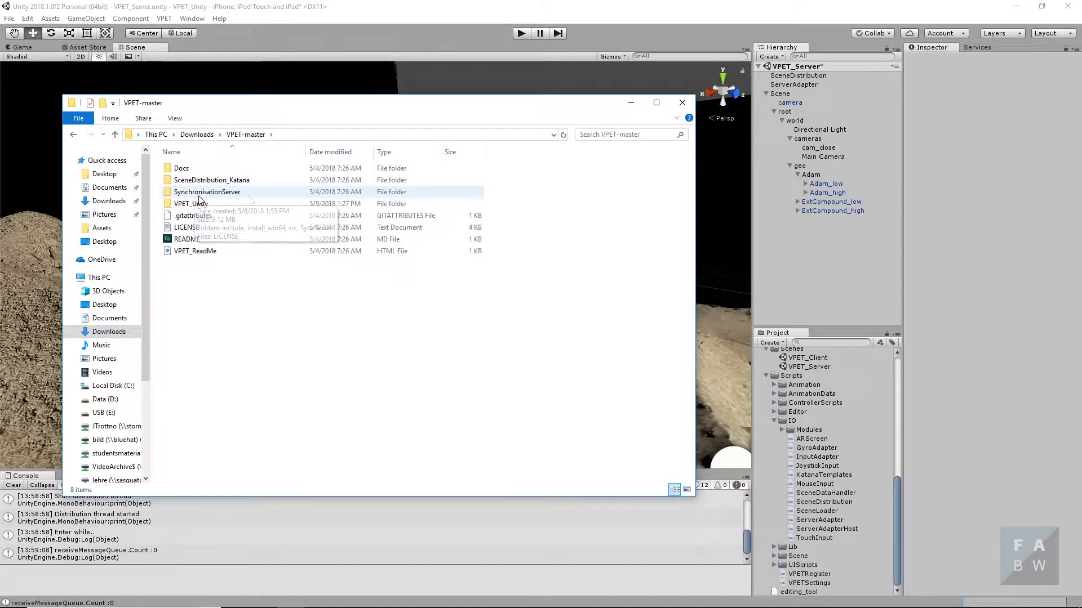
pyautogui.doubleClick(240, 192)
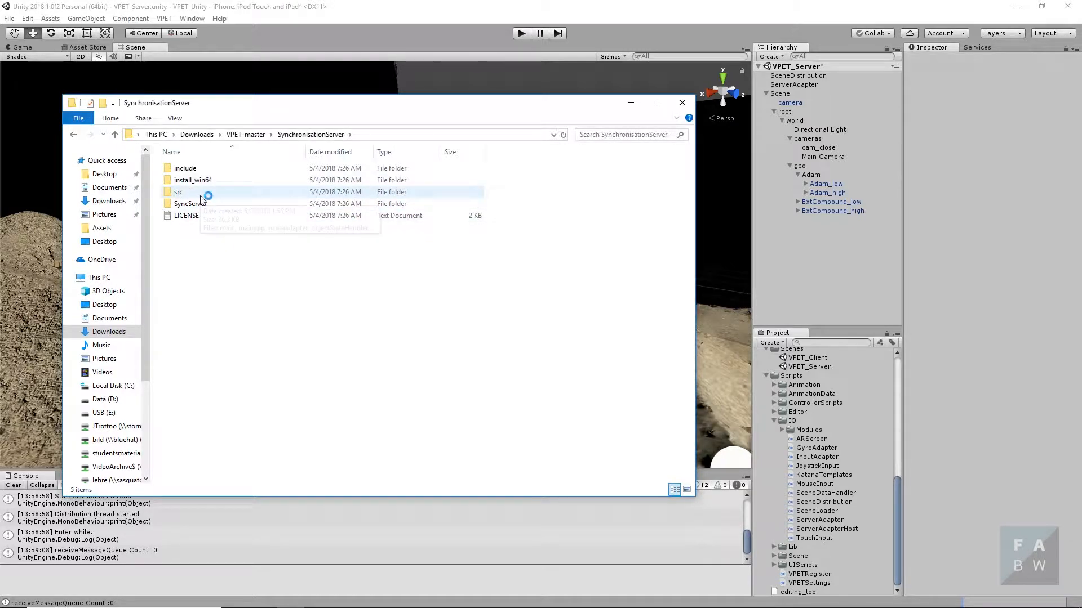
pyautogui.moveTo(181, 187)
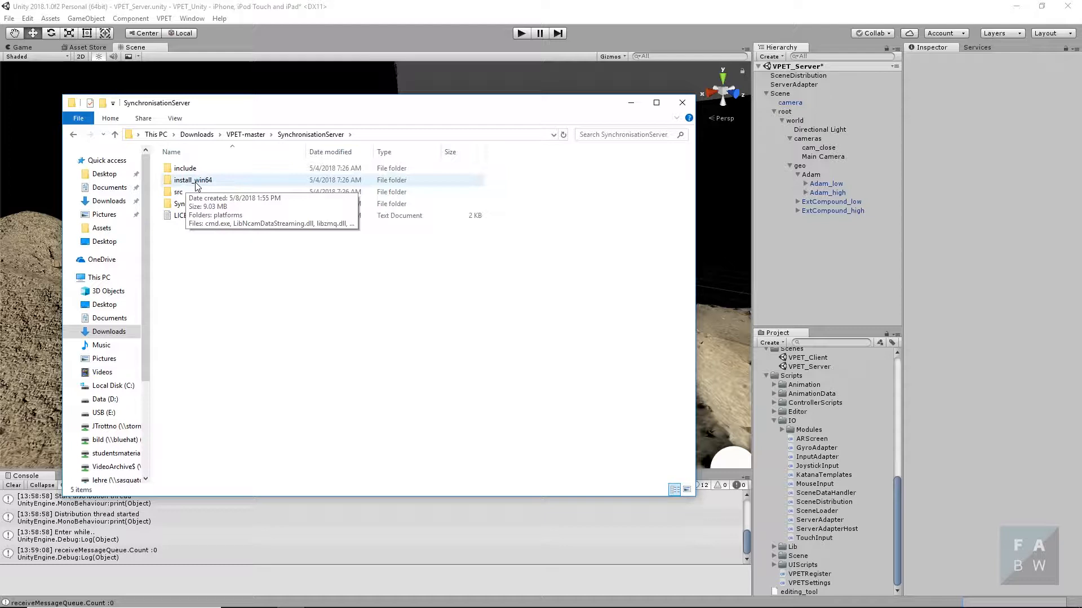
pyautogui.doubleClick(195, 181)
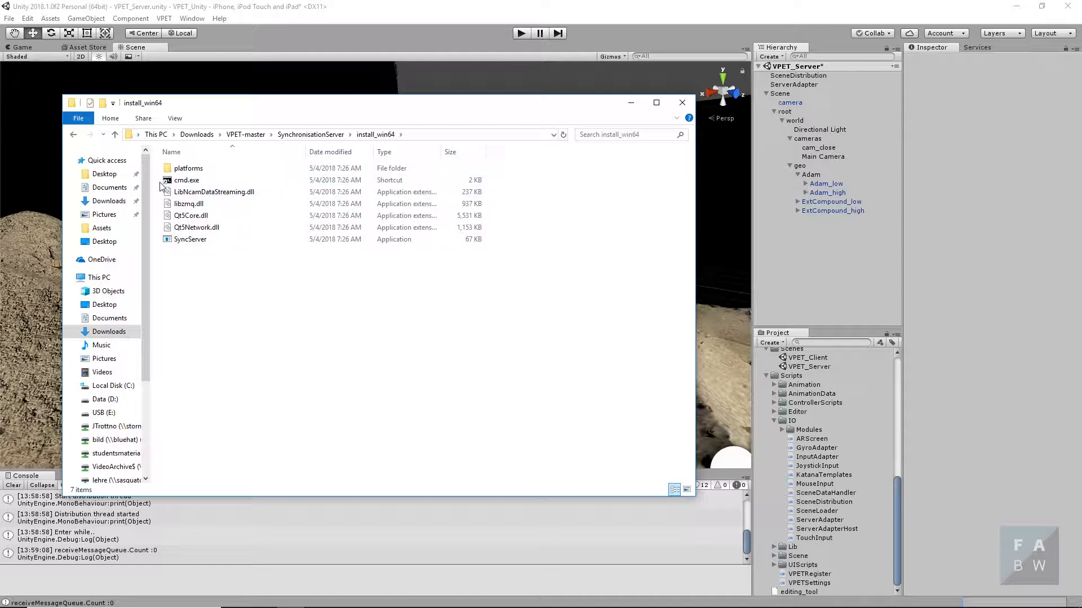
# - Open the cmd.exe shortcut in install_win64 and run SyncServer.exe without arguments and again with the -h option
pyautogui.doubleClick(184, 182)
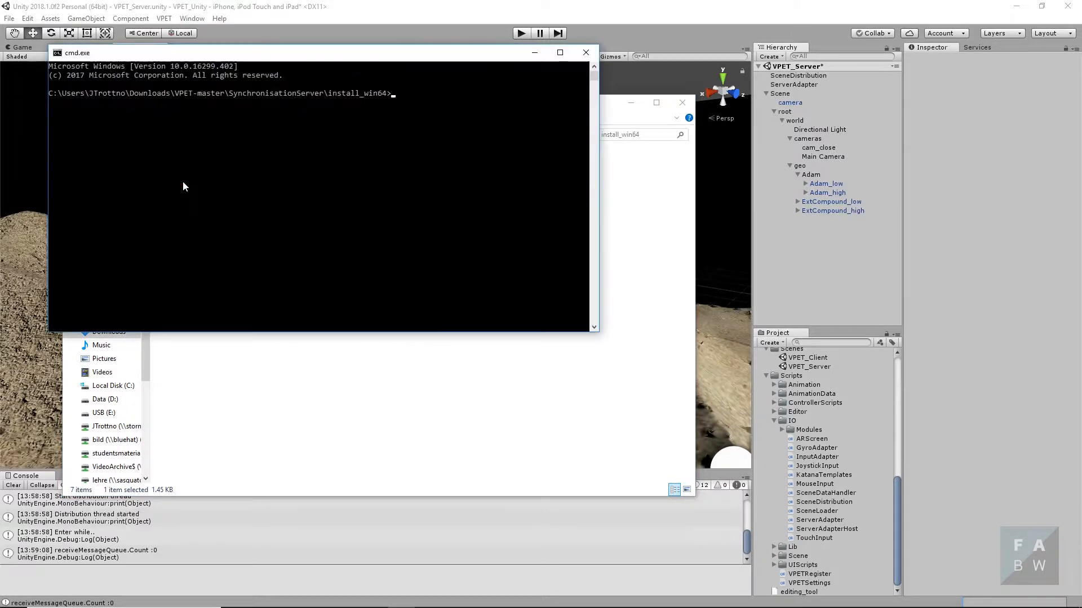
pyautogui.moveTo(290, 54); pyautogui.dragTo(418, 281)
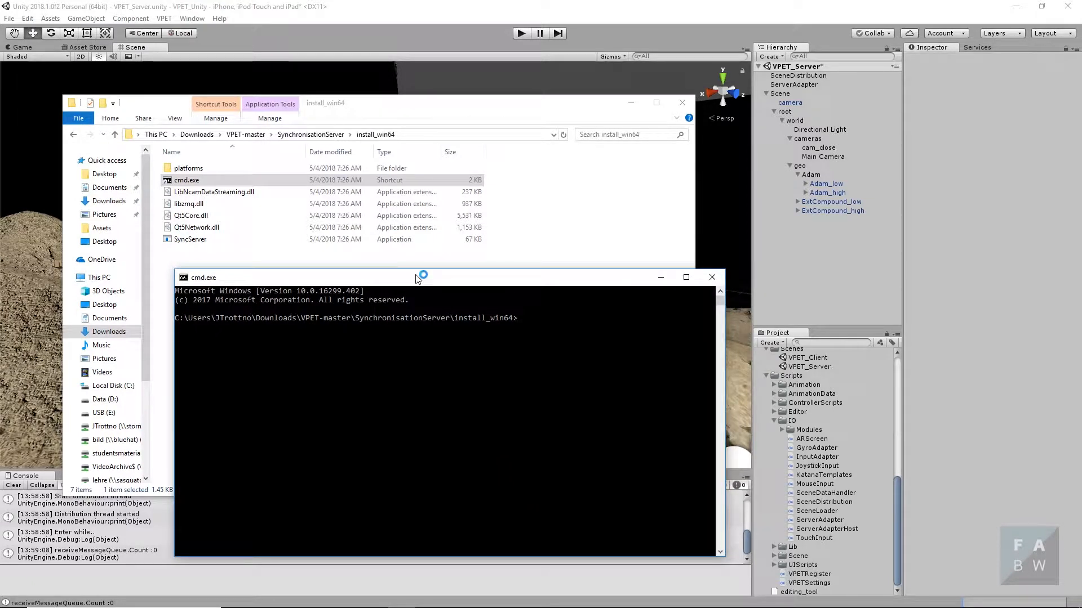
pyautogui.write('SyncServer.exe')
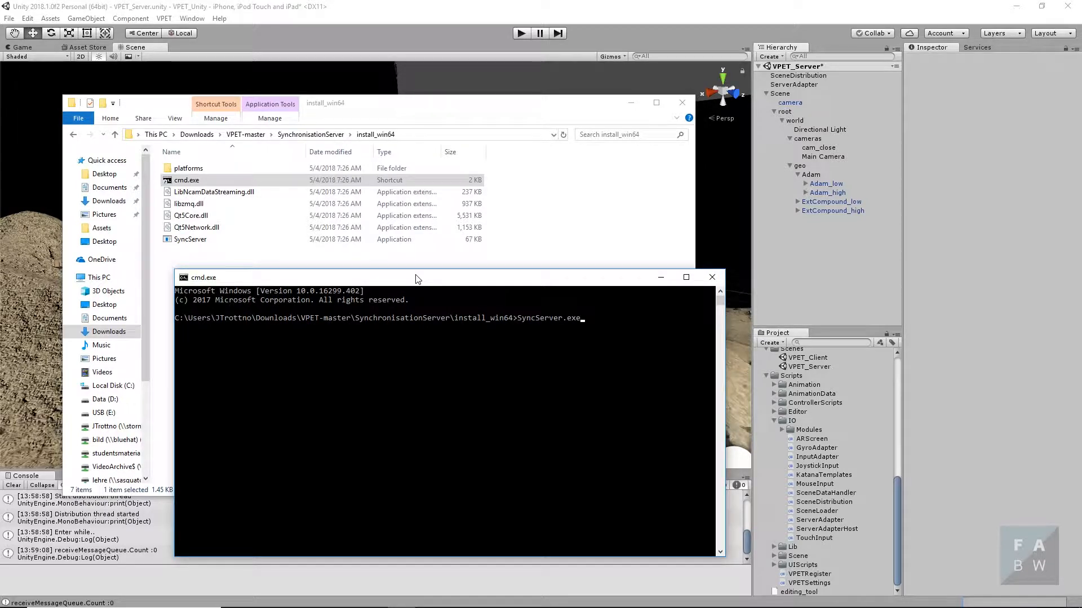
pyautogui.press('Return')
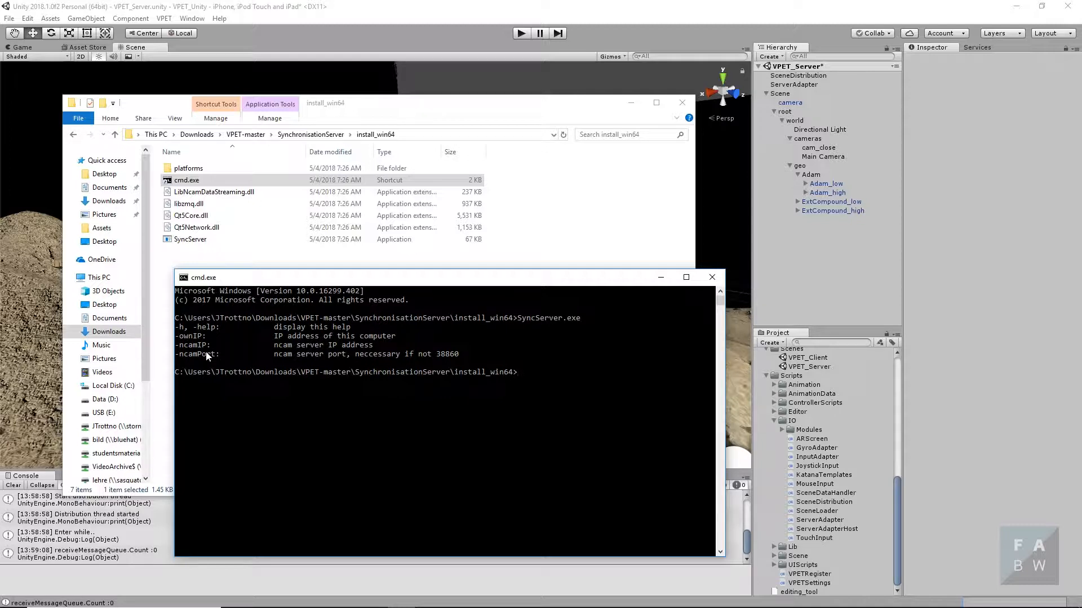
pyautogui.press('Up')
pyautogui.press('Return')
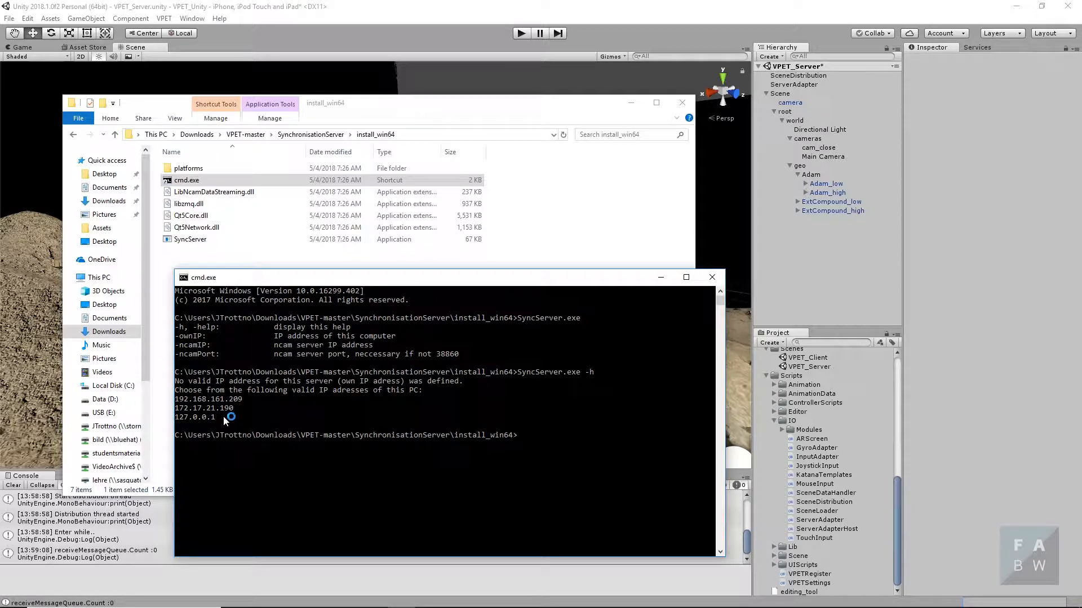
# - Start the synchronisation server by running SyncServer.exe -ownIP 192.168.161.209
pyautogui.write('Sy')
pyautogui.press('Tab')
pyautogui.write('-ownIP 192.')
pyautogui.press('Return')
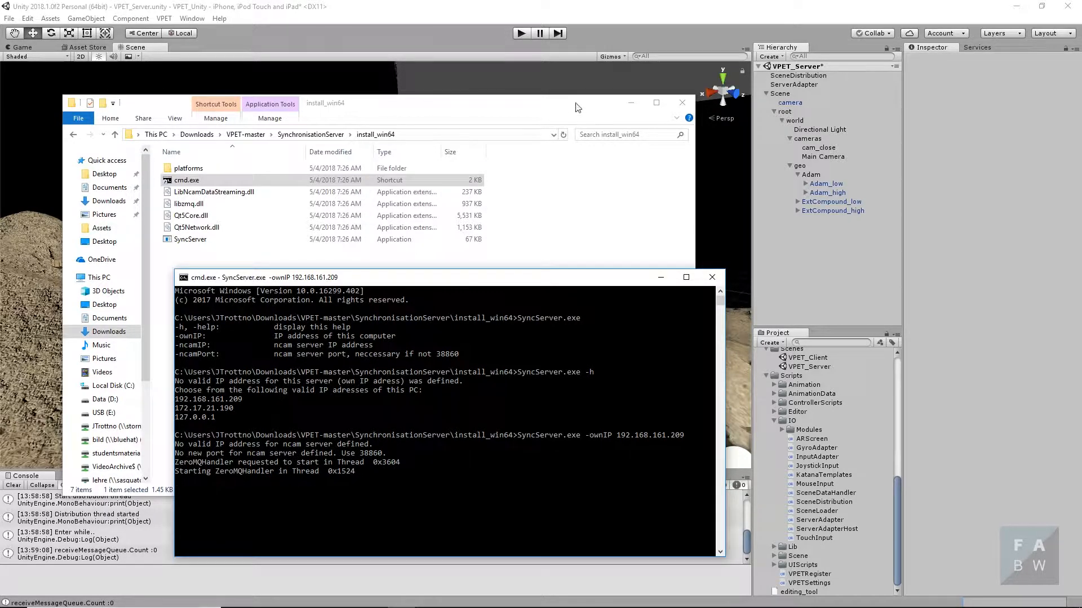
# - Close the File Explorer window, return to Unity and start play mode for the VPET_Server scene
pyautogui.click(679, 102)
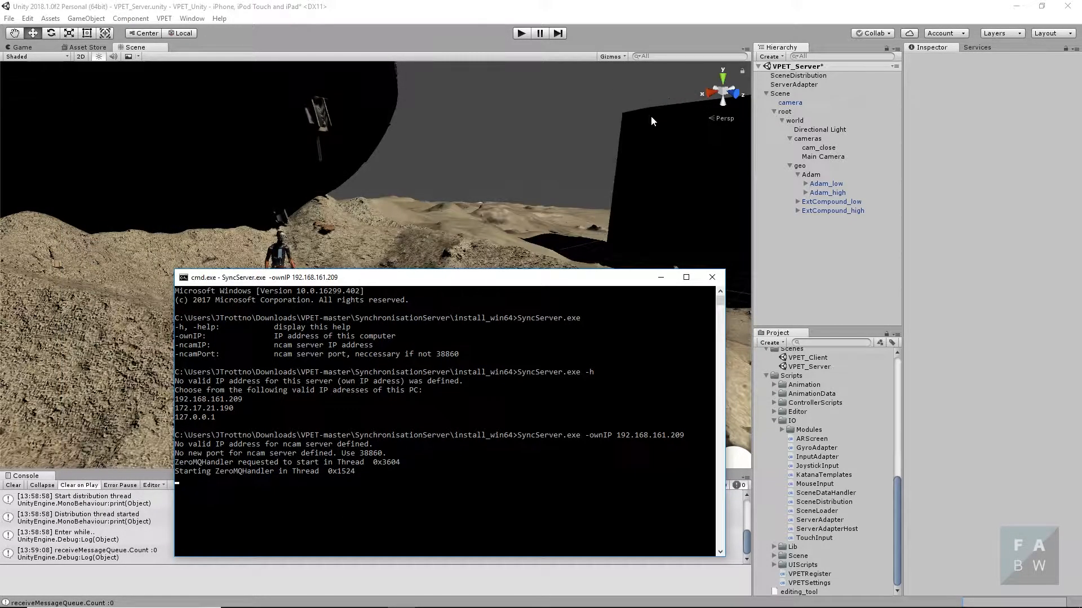
pyautogui.click(632, 12)
pyautogui.click(521, 34)
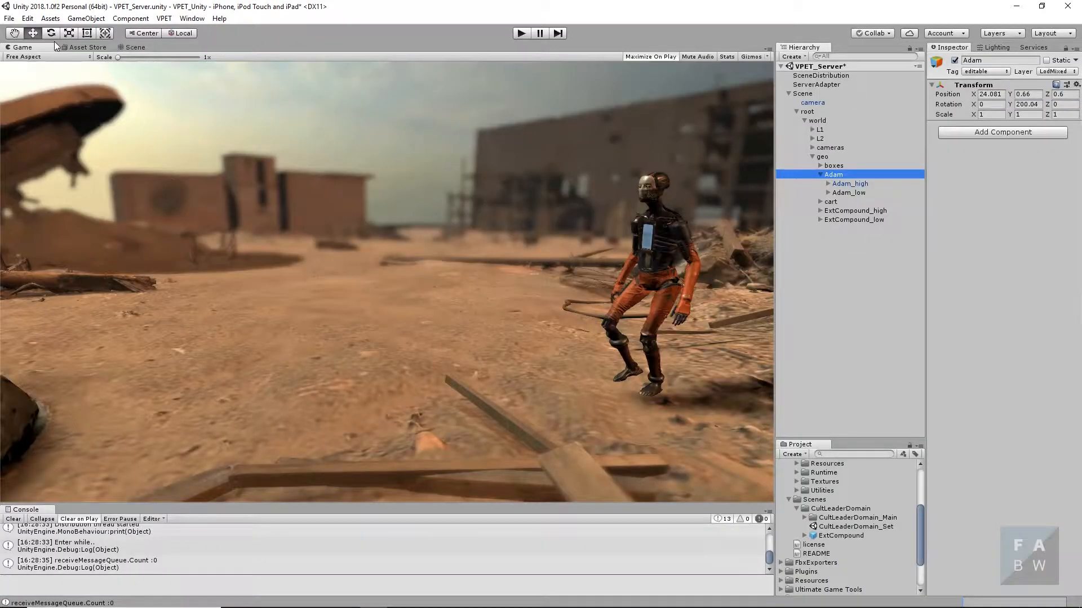
# - Show the Graphics Emulation options in the Unity editor
pyautogui.click(30, 21)
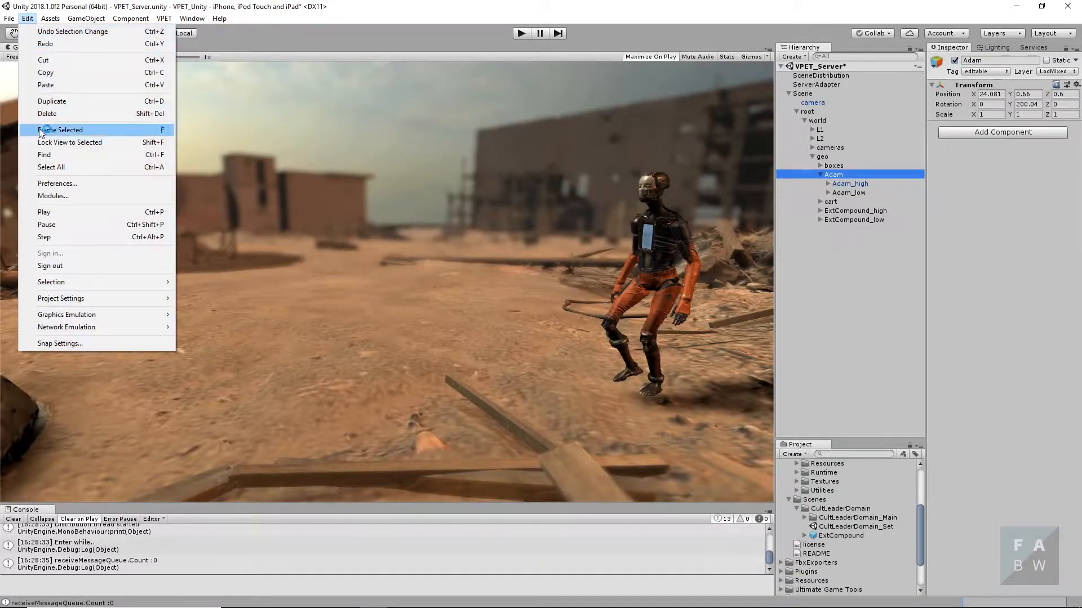
pyautogui.moveTo(80, 315)
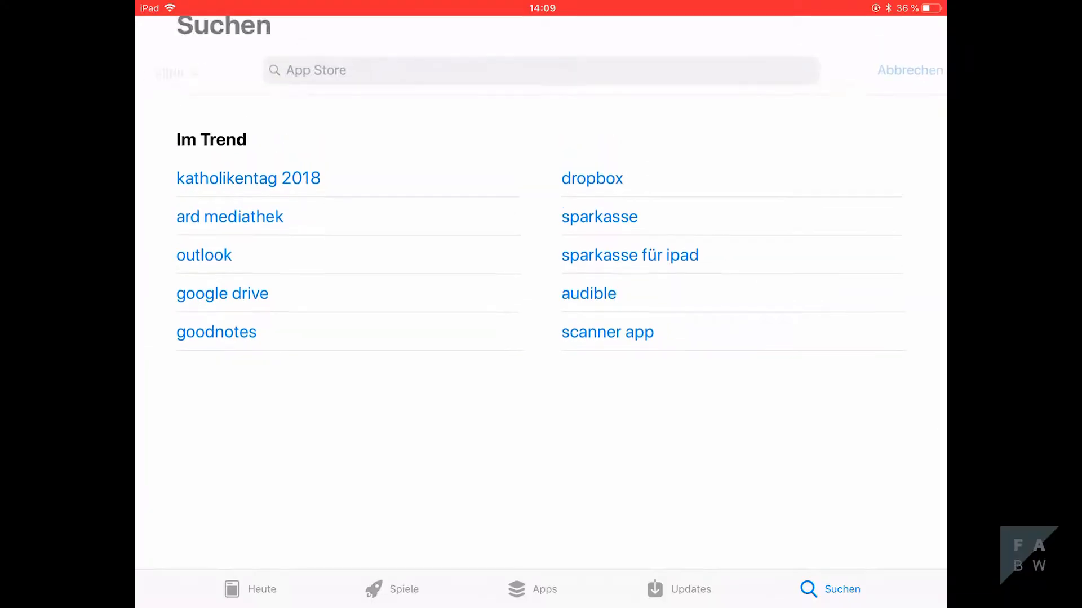
# - Switch to the App Store on the iPad, search for vpet, and get the VPET app from its store page
pyautogui.write('vpet')
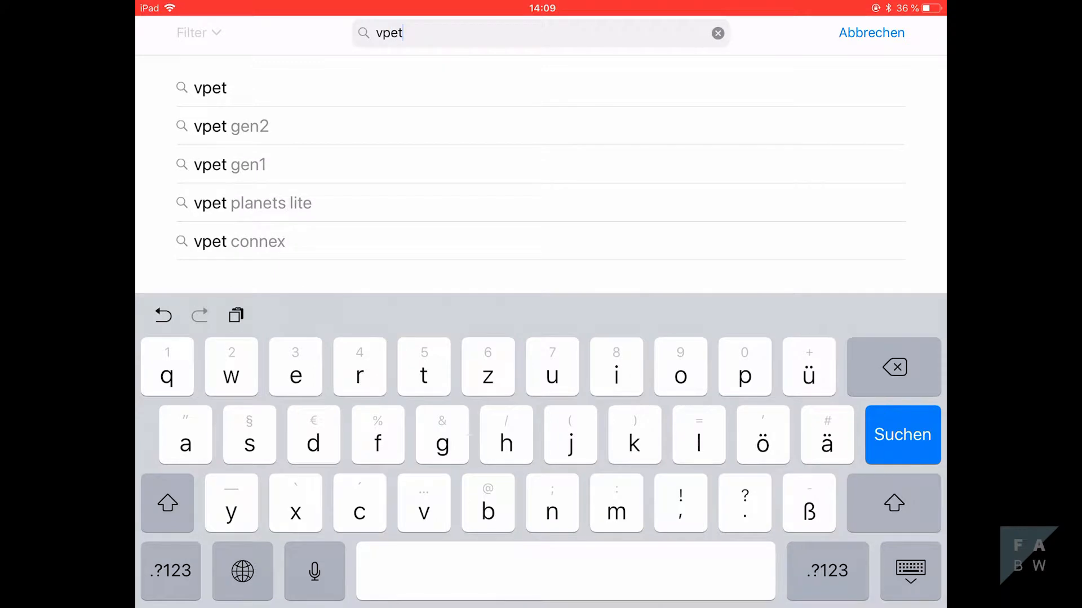
pyautogui.press('Return')
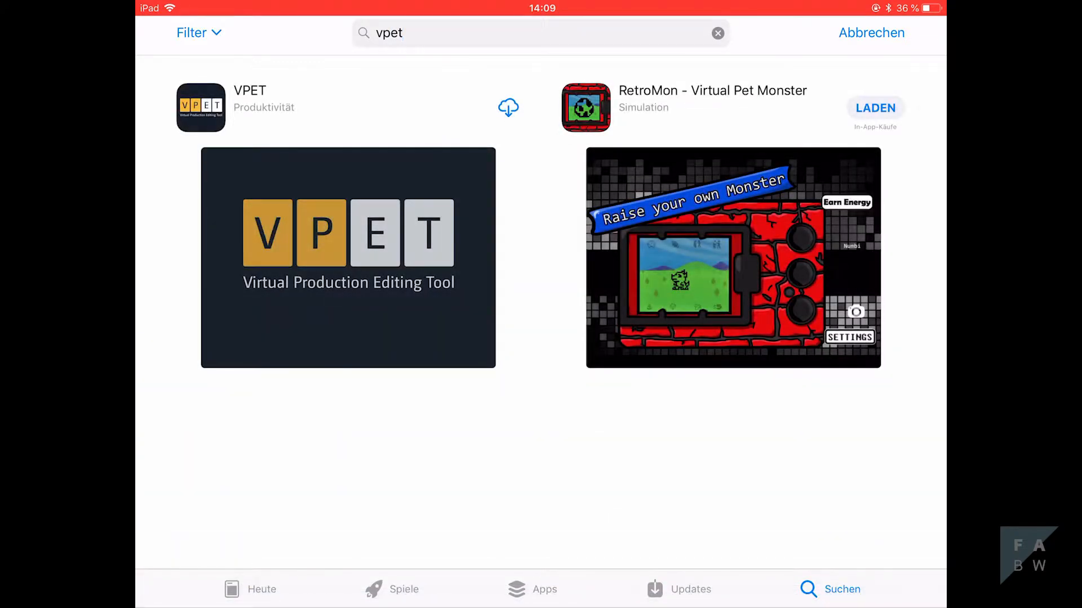
pyautogui.click(348, 258)
pyautogui.click(362, 136)
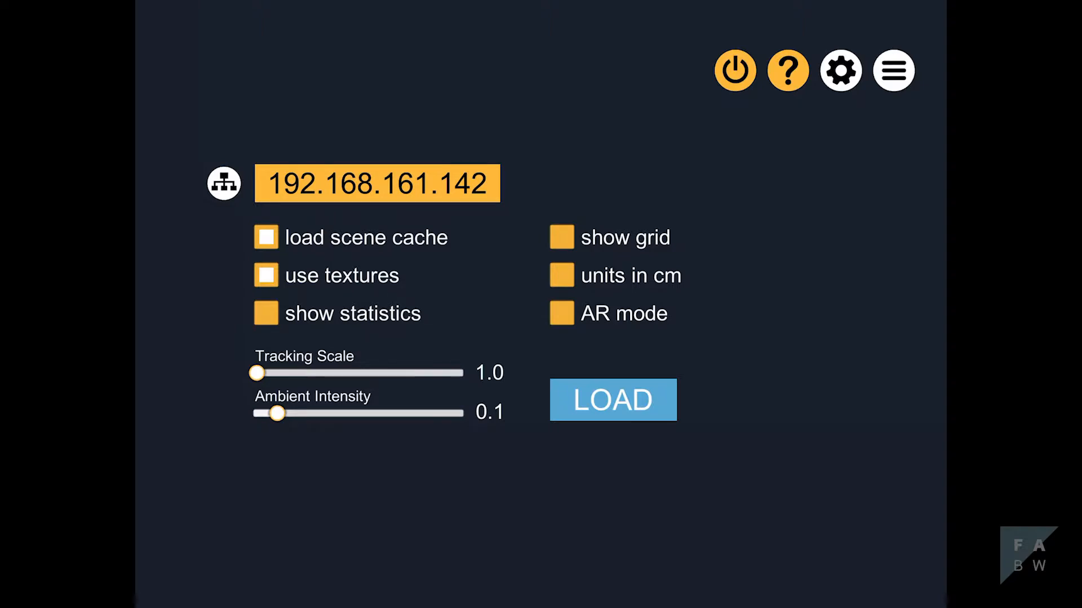
# - In the VPET app's settings, turn off load scene cache and set the server IP address to 192.168.161.209
pyautogui.click(266, 237)
pyautogui.click(377, 183)
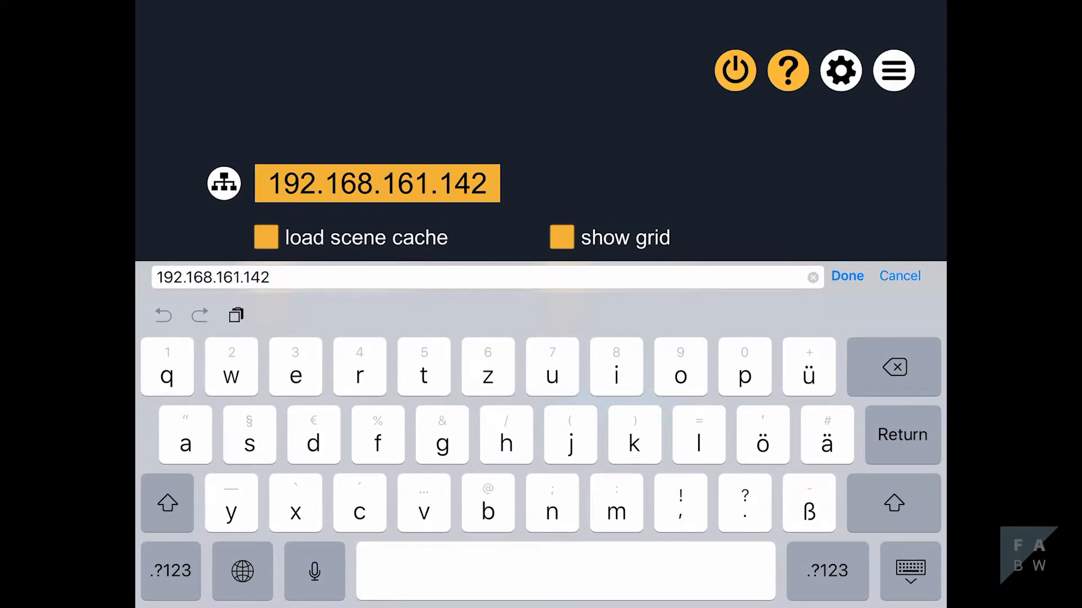
pyautogui.press('BackSpace')
pyautogui.press('BackSpace')
pyautogui.press('BackSpace')
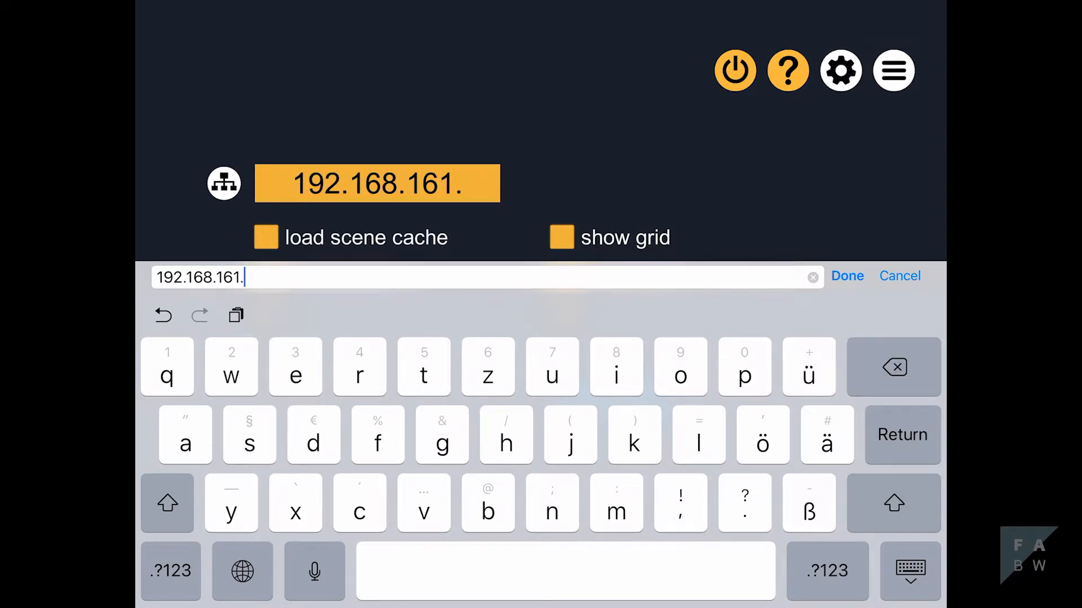
pyautogui.click(827, 571)
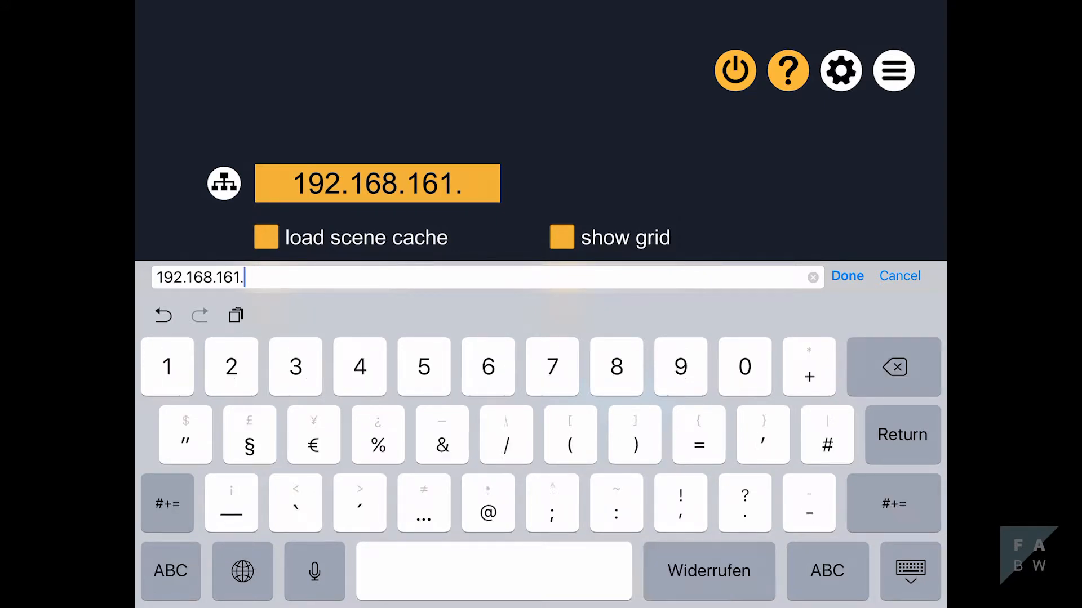
pyautogui.write('2')
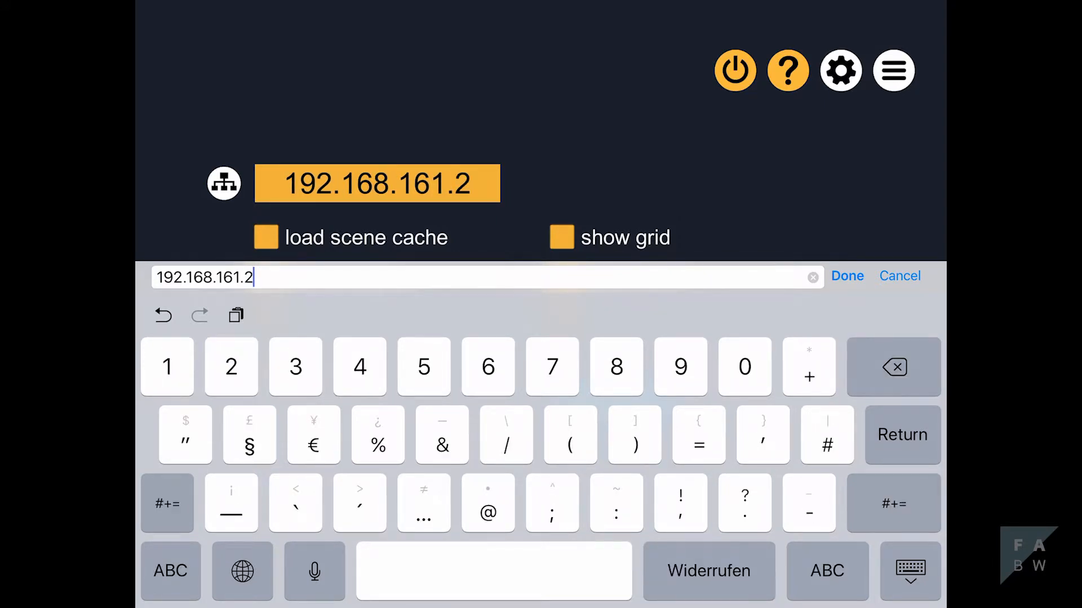
pyautogui.write('09')
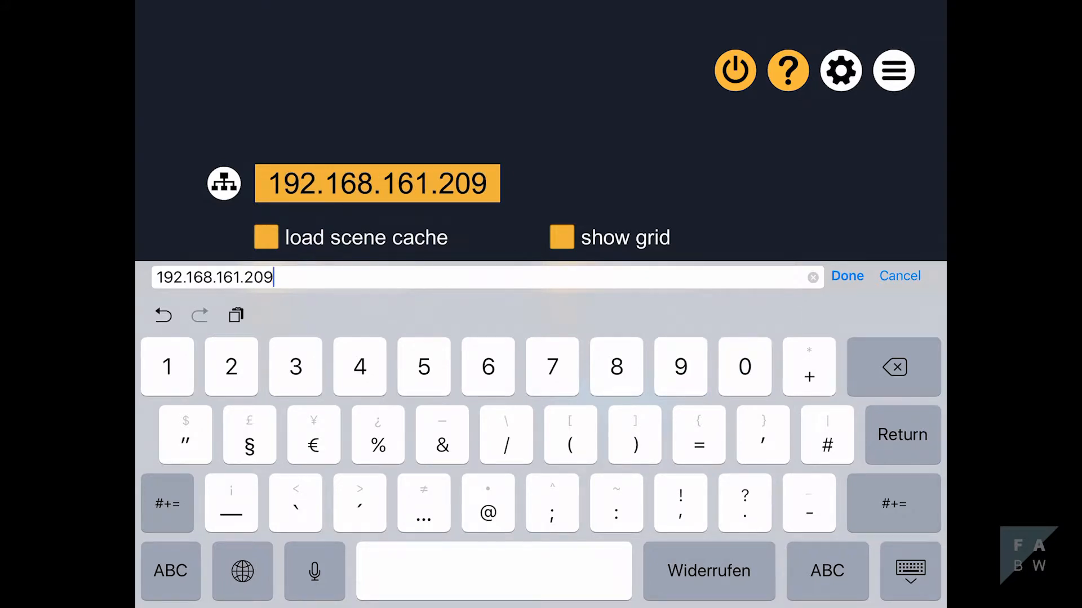
pyautogui.press('Return')
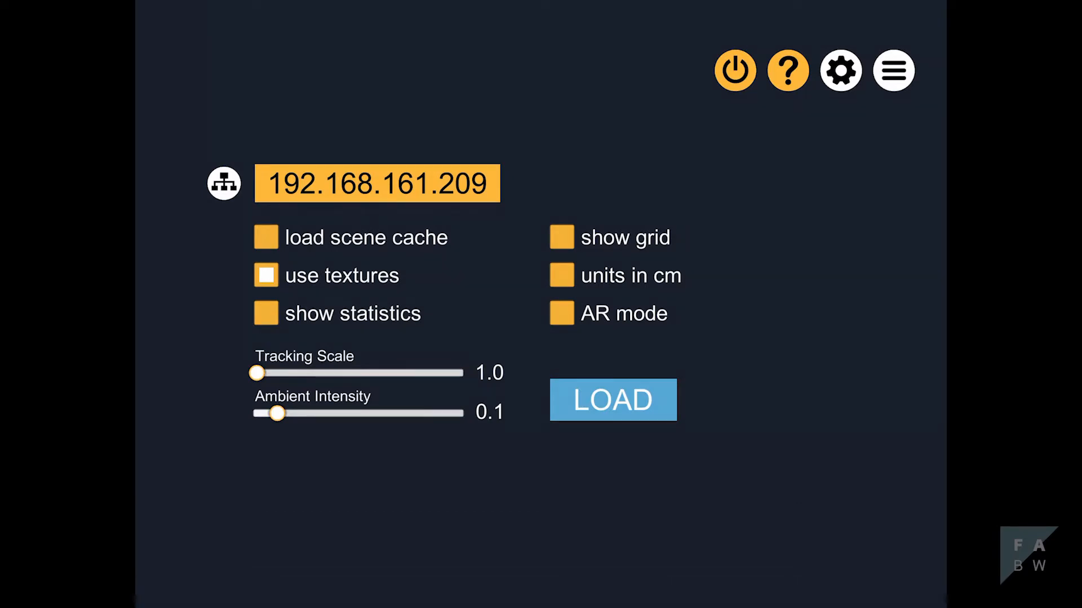
# - Load the scene from the server into the VPET app and expand its main menu
pyautogui.click(613, 400)
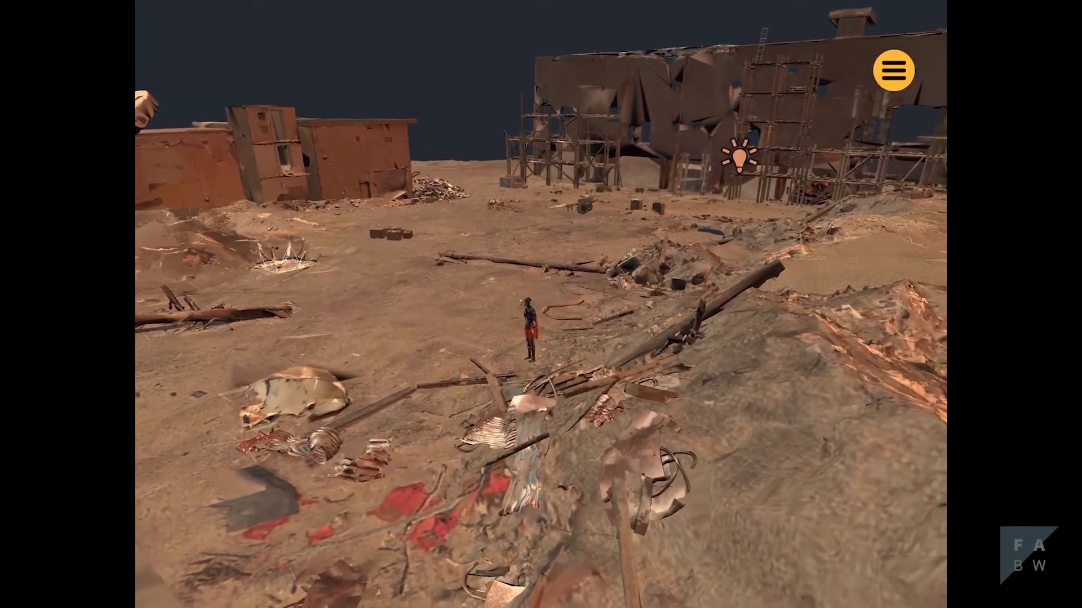
pyautogui.click(893, 70)
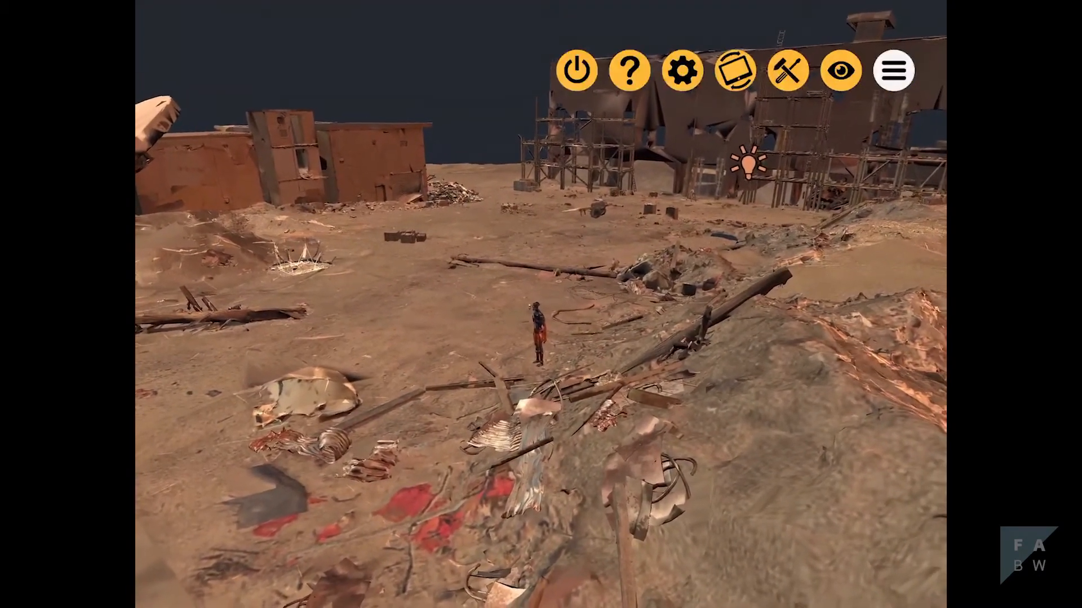